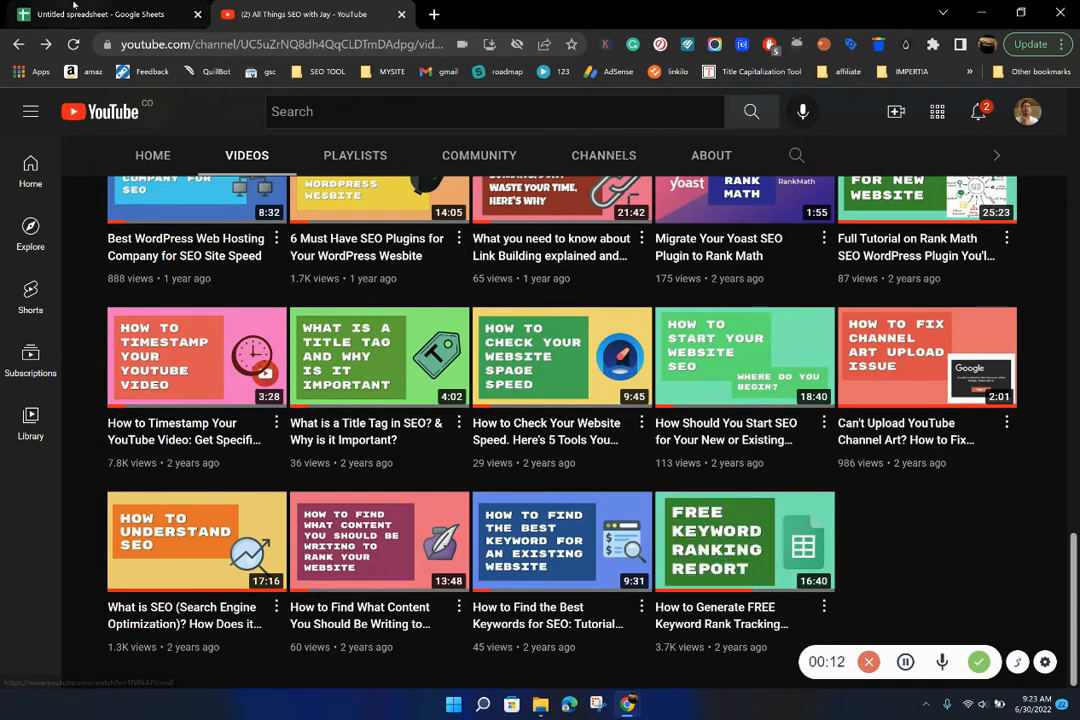
- Switch to the untitled Google Sheets spreadsheet and widen column B on the apr sheet to fit the page slugs
click(70, 13)
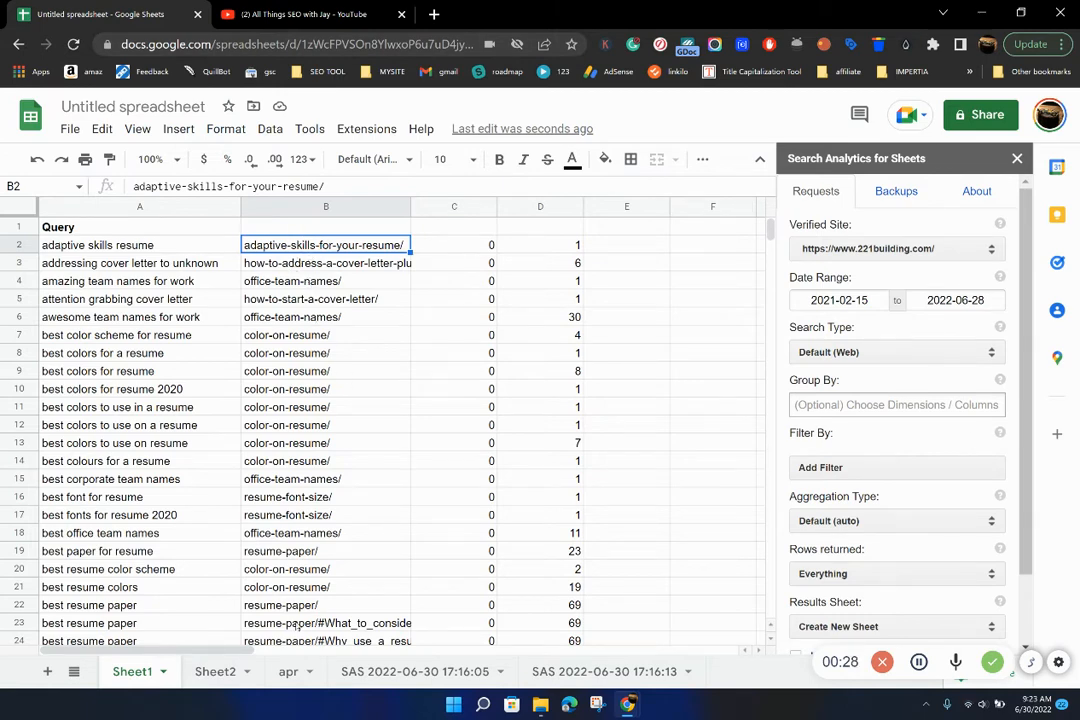
click(284, 672)
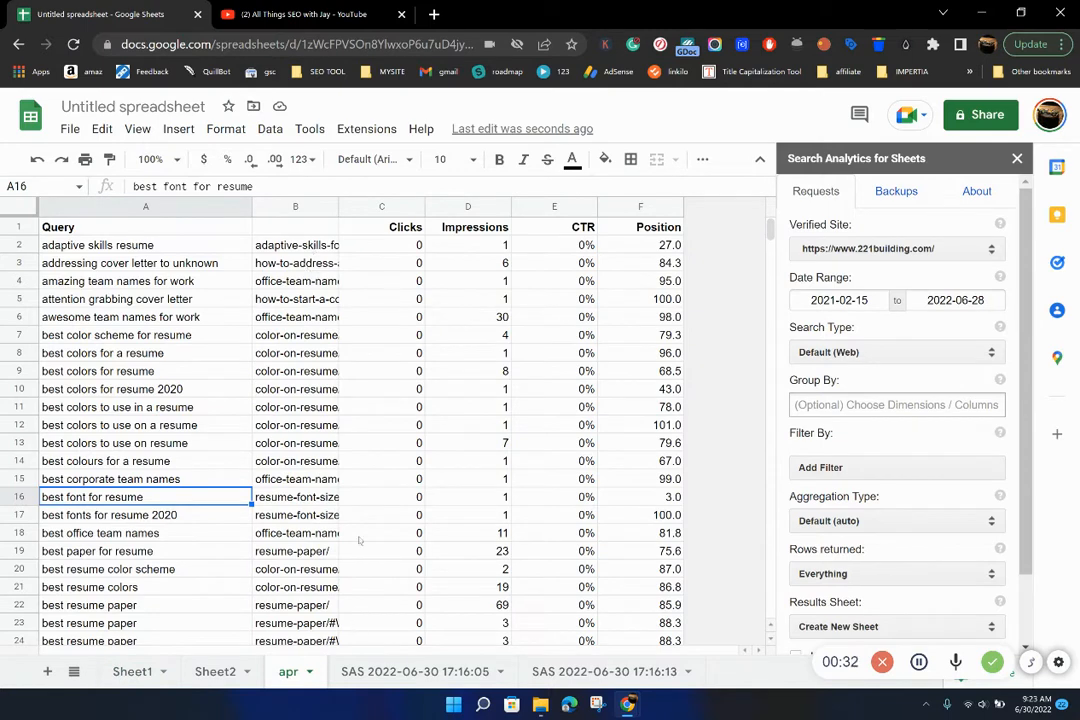
drag(339, 206, 408, 206)
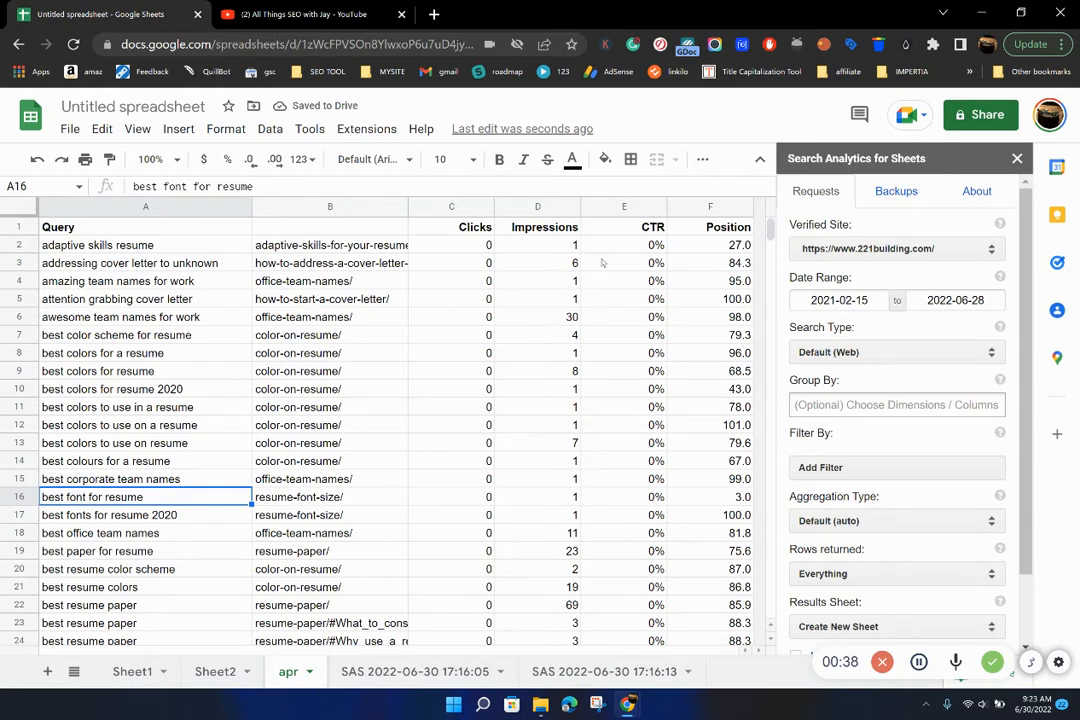
- Examine the search queries listed in column A of the apr sheet
click(97, 206)
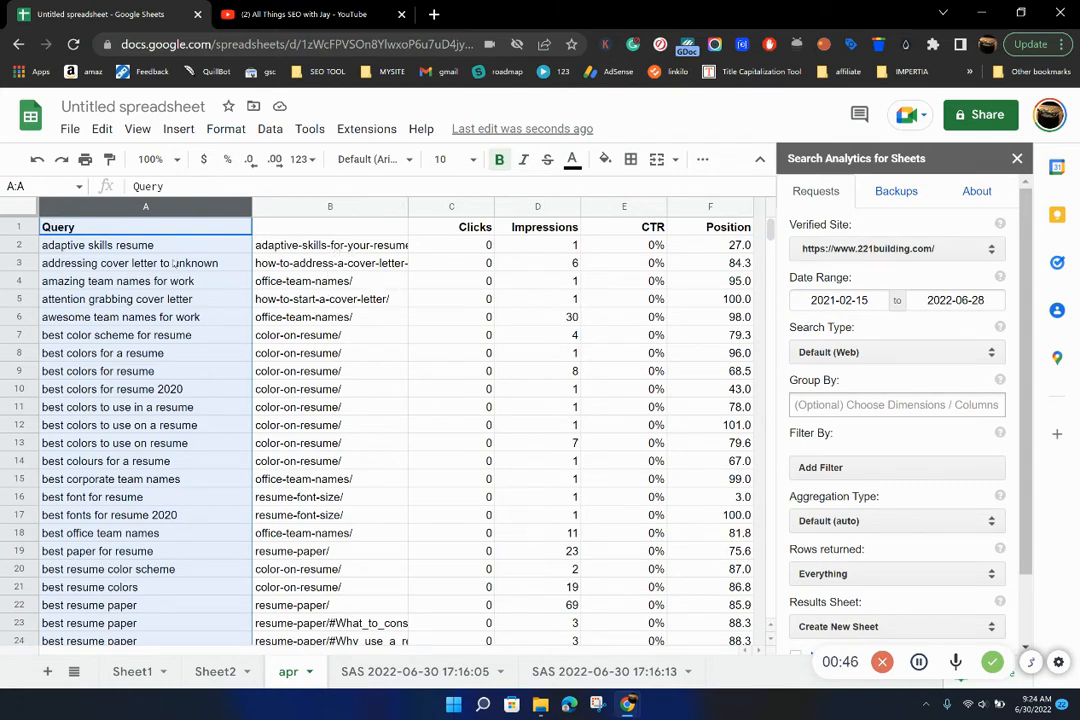
click(204, 252)
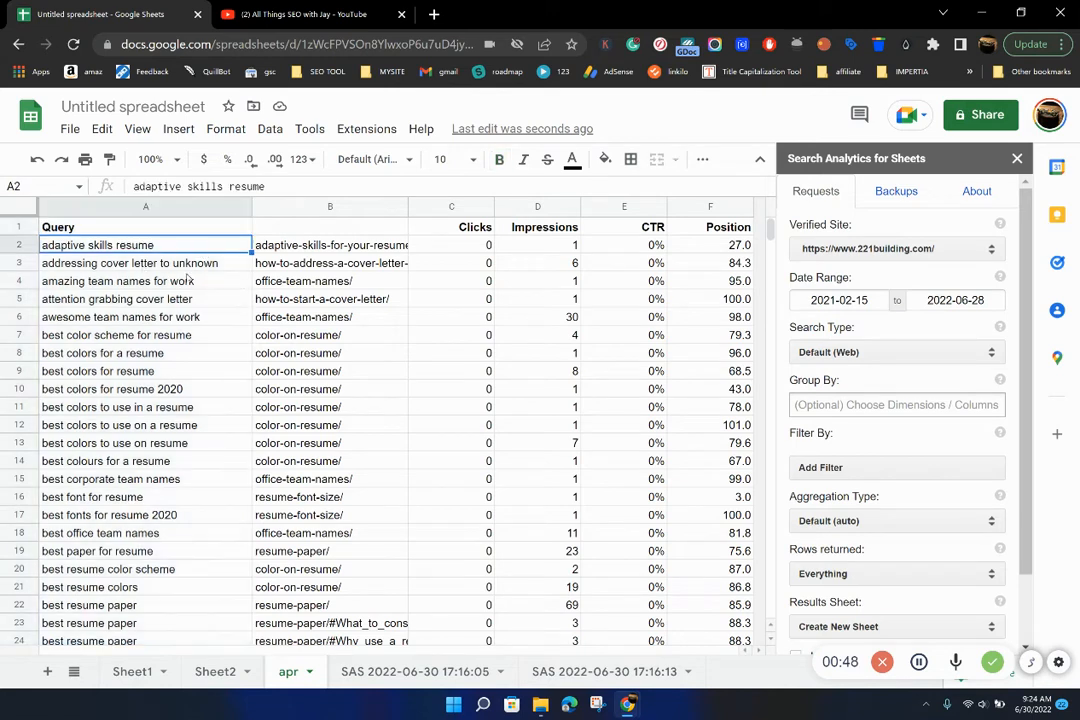
click(204, 263)
click(215, 320)
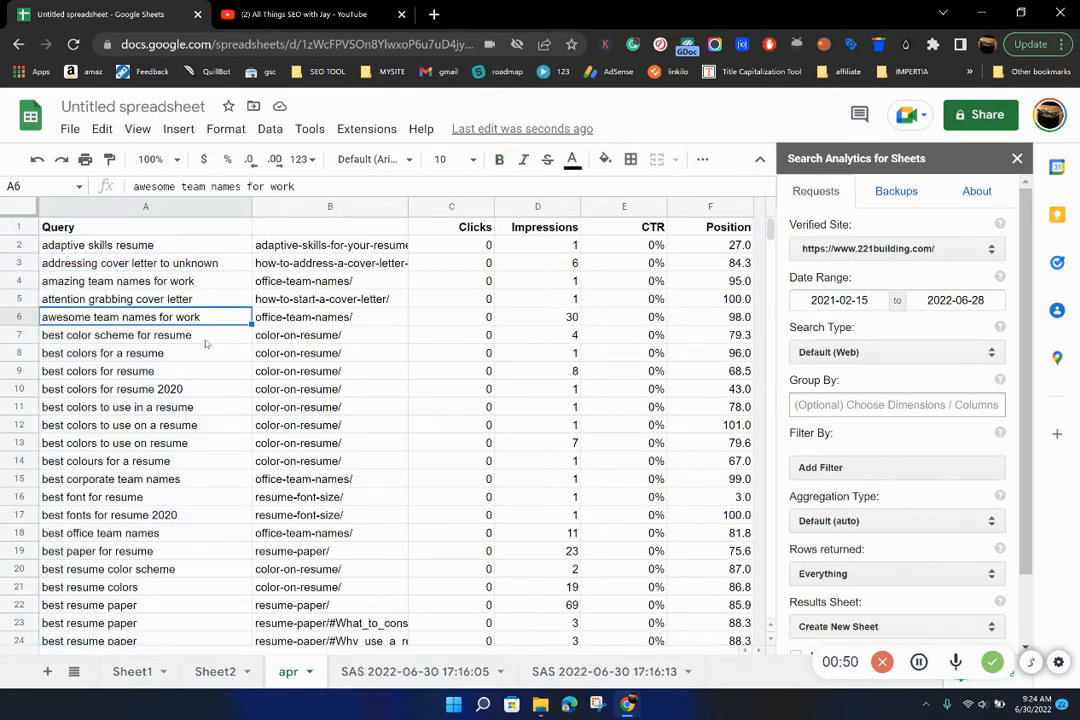
- Try collapsing column B on Sheet1, and undo the width change
click(132, 671)
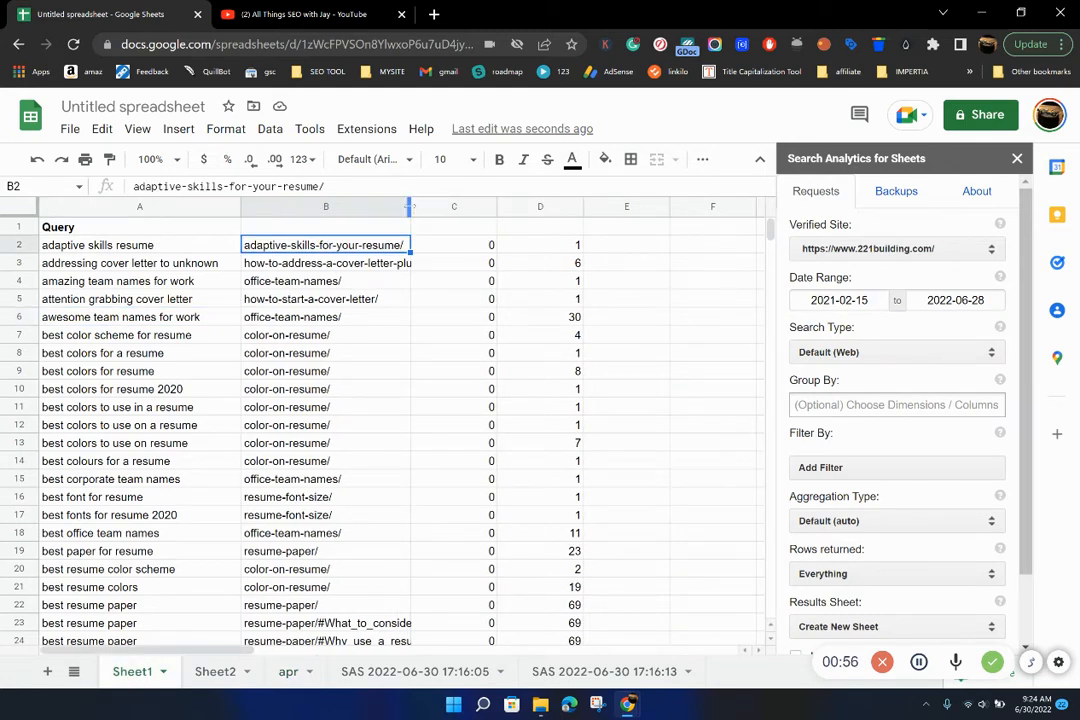
drag(410, 206, 228, 252)
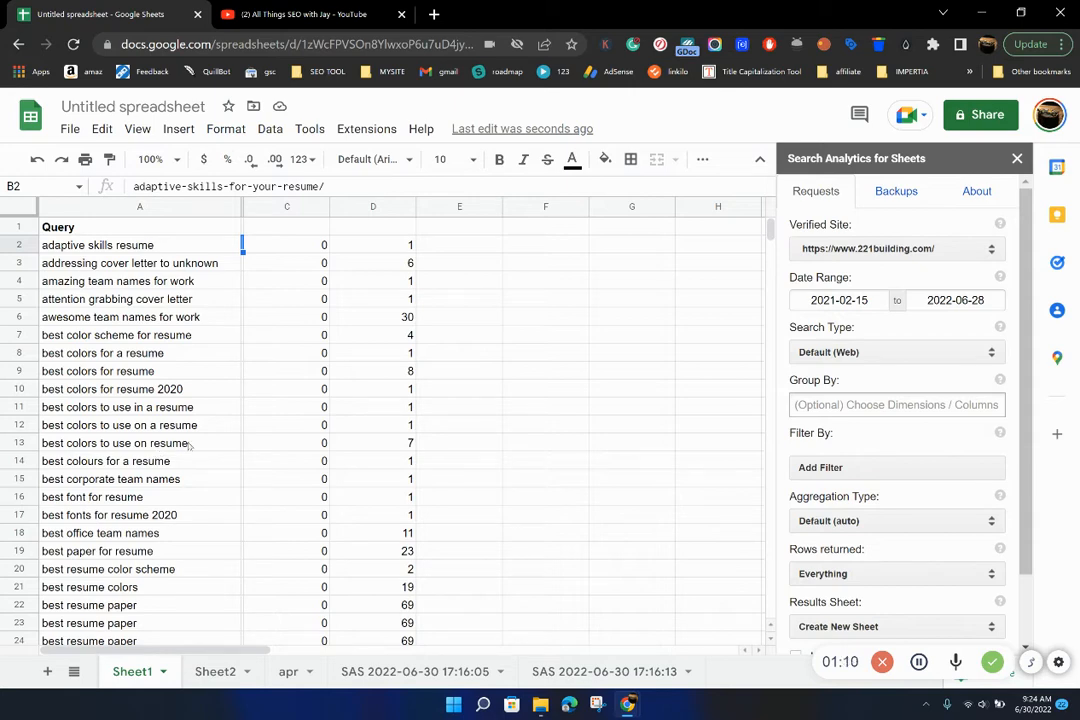
key(ctrl+z)
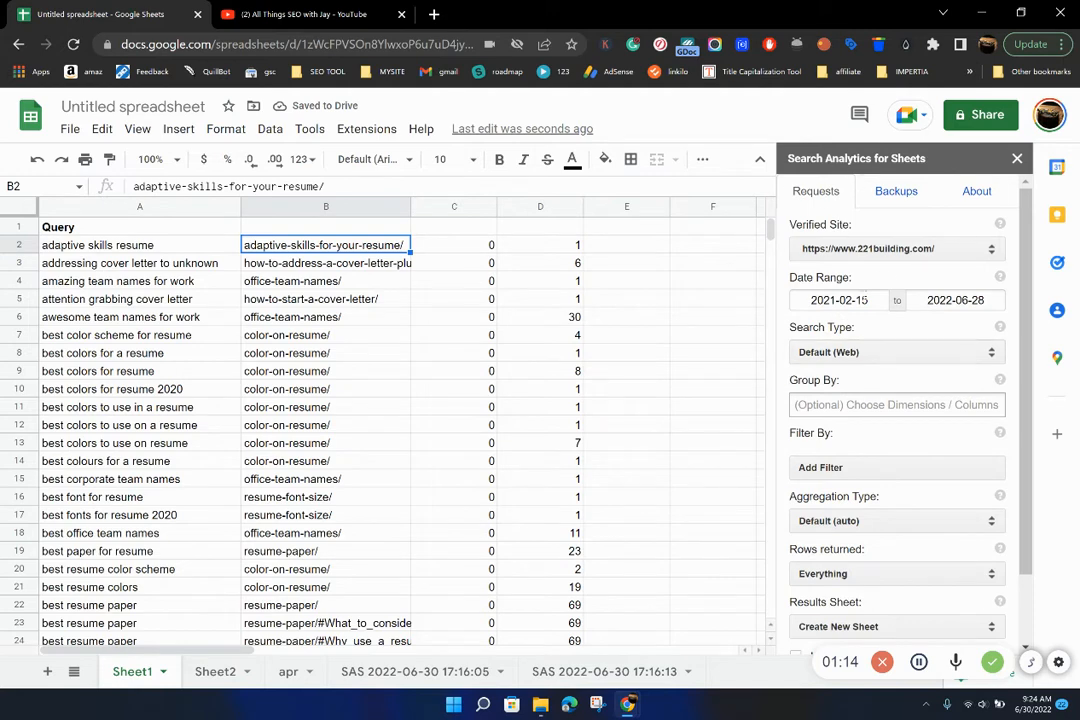
- Group the Search Analytics request by Query and Page
click(858, 405)
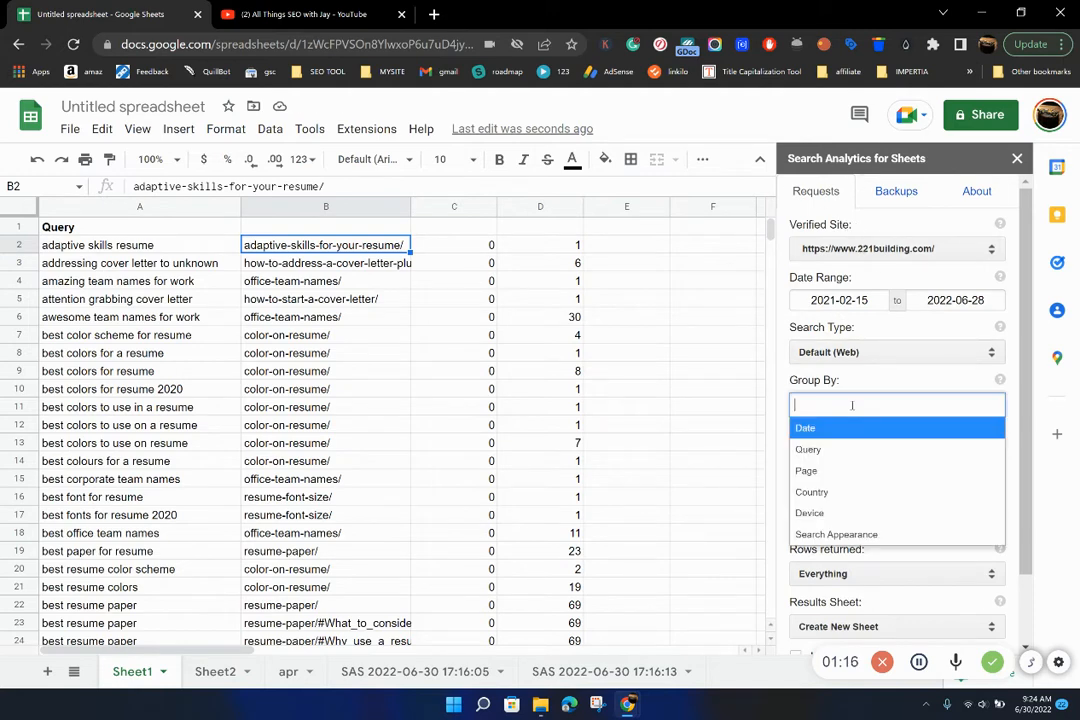
click(858, 448)
click(905, 405)
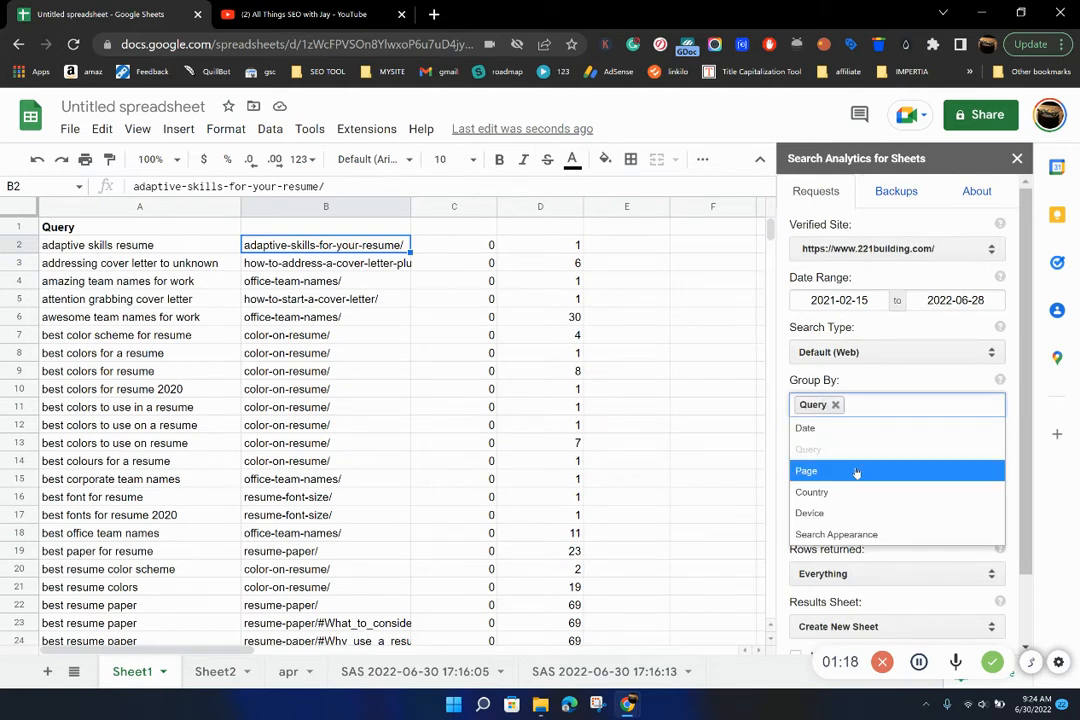
click(900, 468)
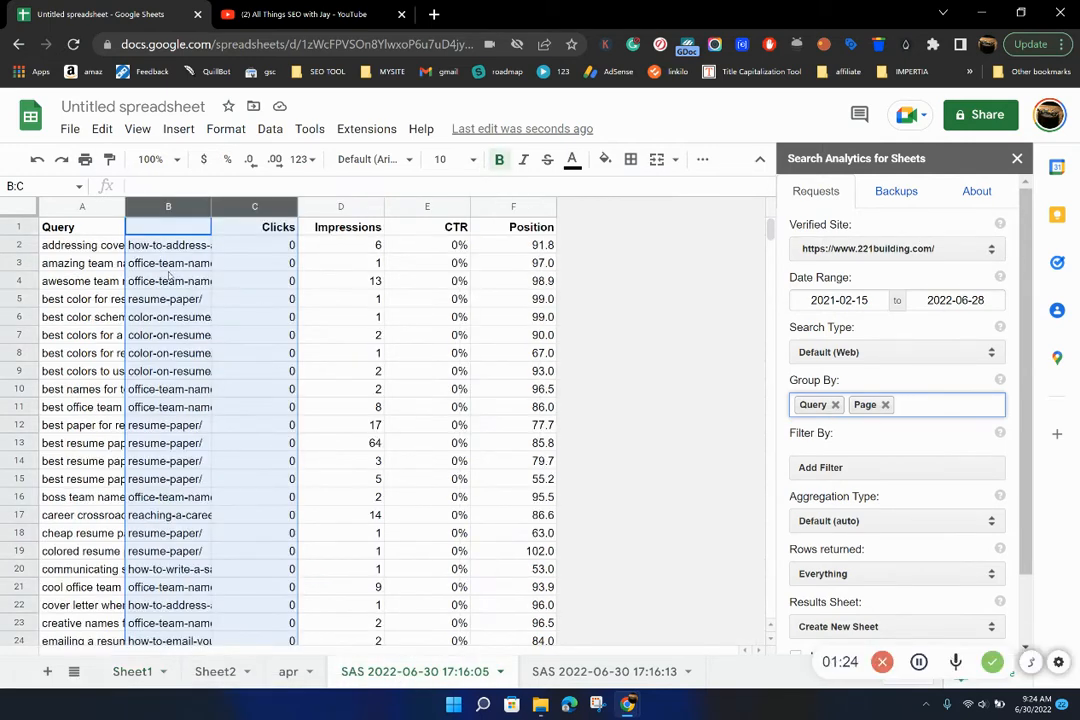
click(216, 253)
drag(125, 206, 229, 206)
click(272, 227)
click(360, 227)
click(448, 227)
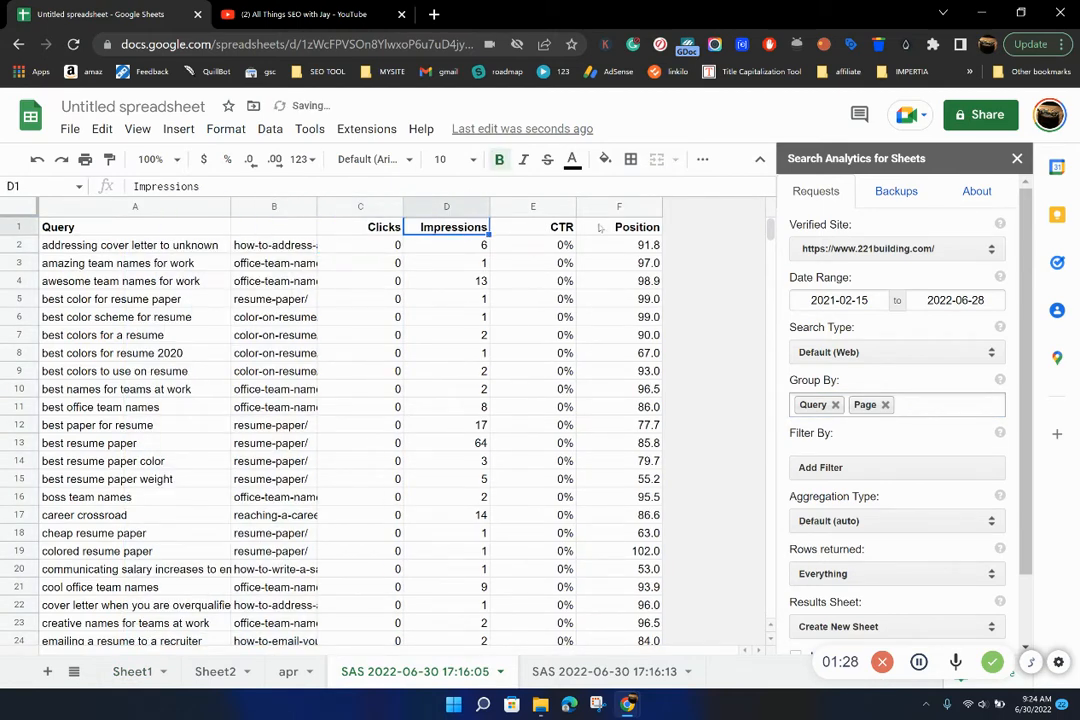
click(535, 227)
click(622, 226)
- Compare the first queries with their page slugs and widen column B to fit the slugs
click(265, 281)
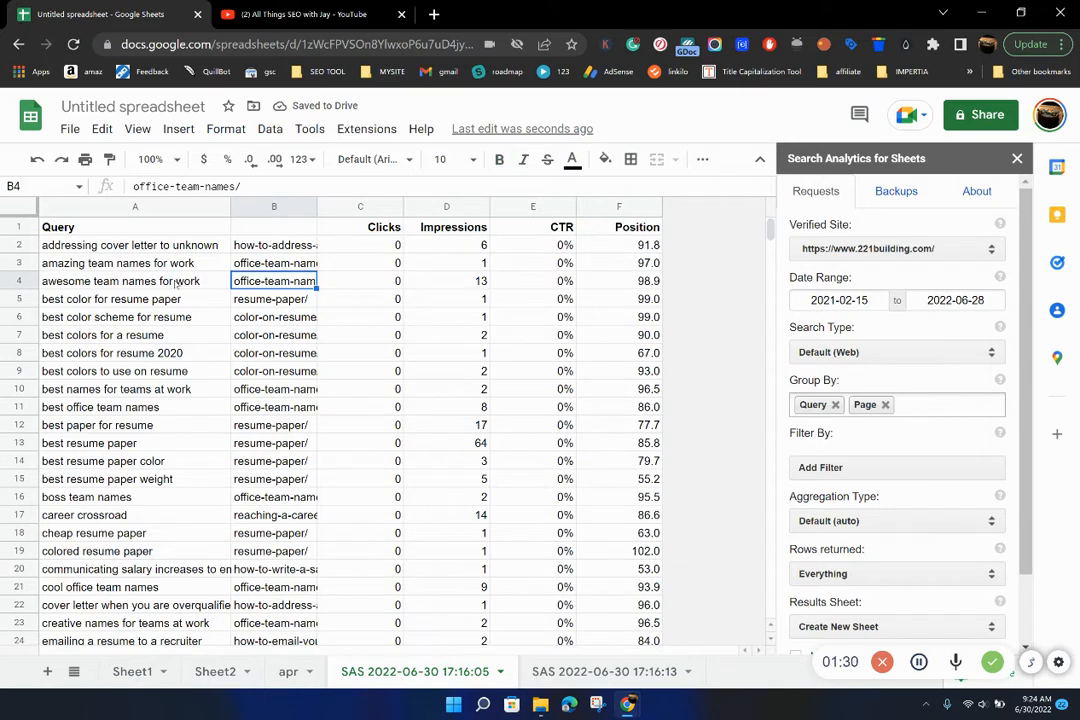
click(110, 245)
click(272, 245)
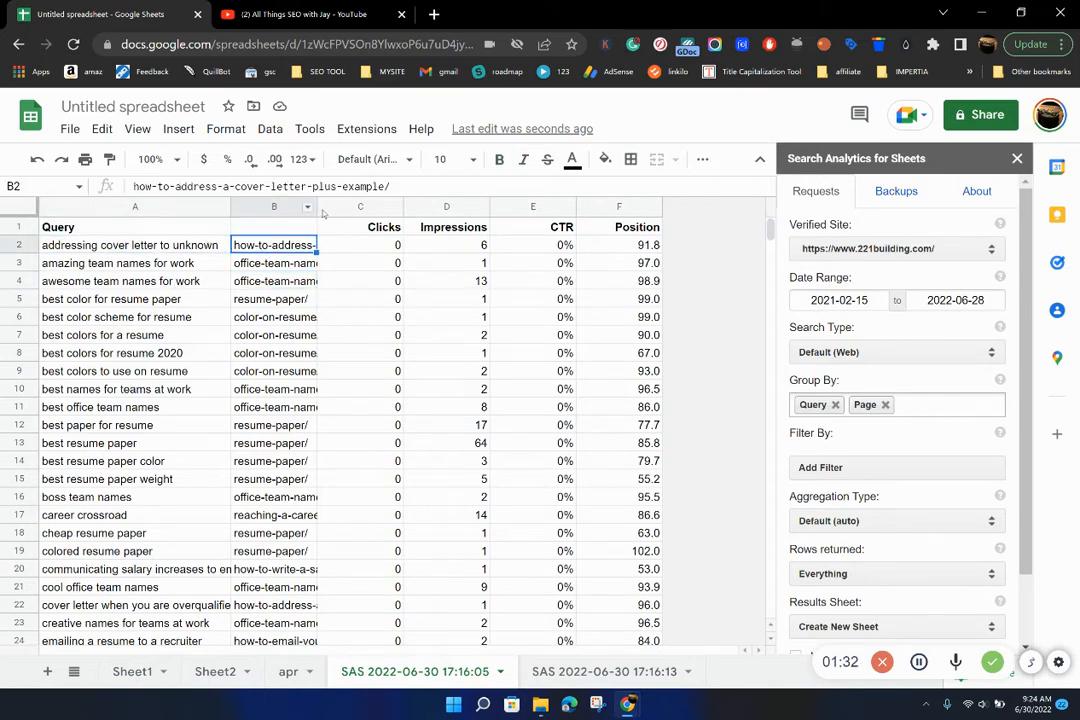
drag(316, 206, 397, 206)
- Try moving the page slug from B3 up to B2, and undo the move
click(300, 263)
key(ctrl+x)
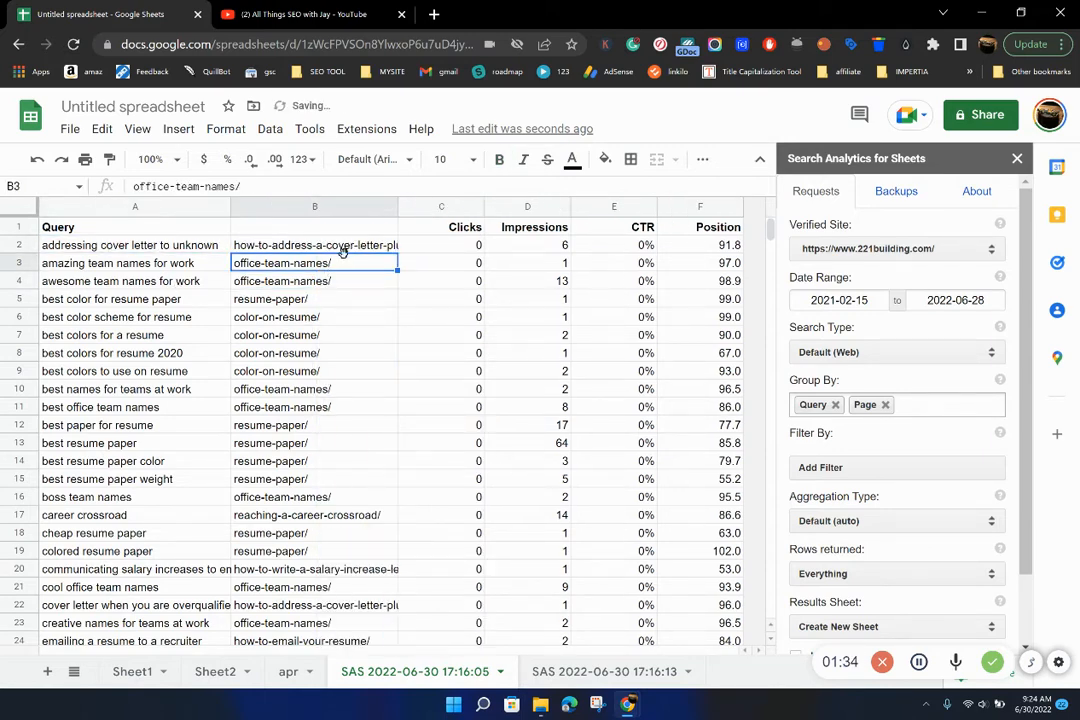
click(357, 246)
key(ctrl+v)
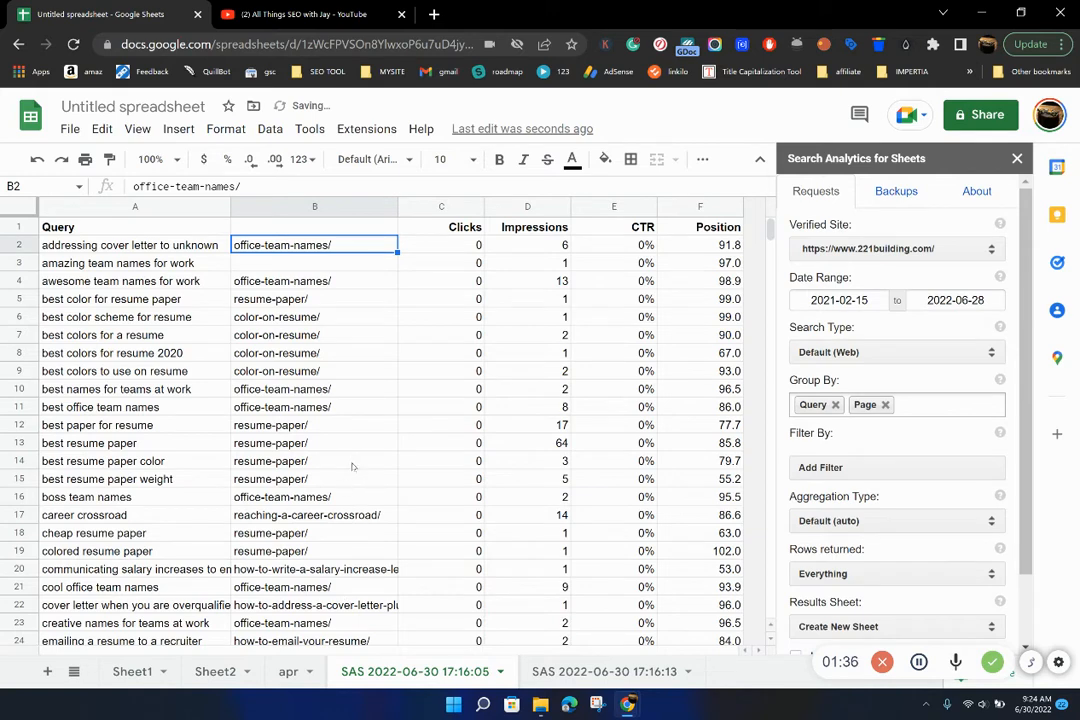
key(ctrl+z)
- On the apr sheet, try moving the query in A8 to A7, undo it, and look over the resume color queries in A7:A14
click(288, 671)
click(297, 366)
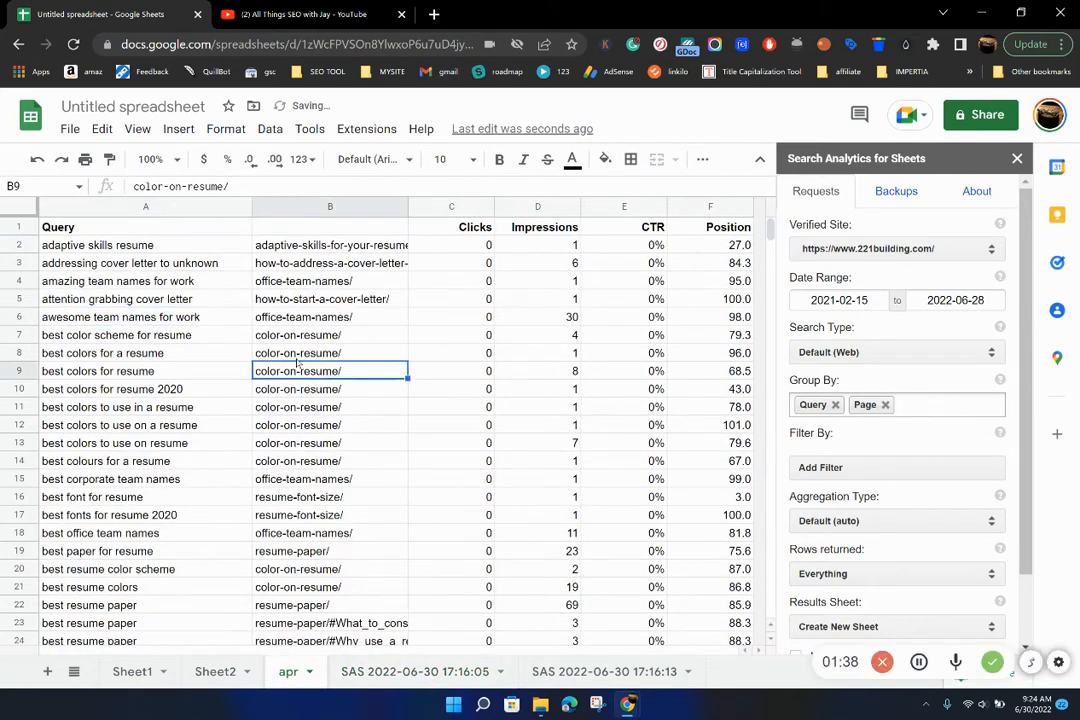
click(150, 317)
click(180, 335)
key(ctrl+x)
click(215, 347)
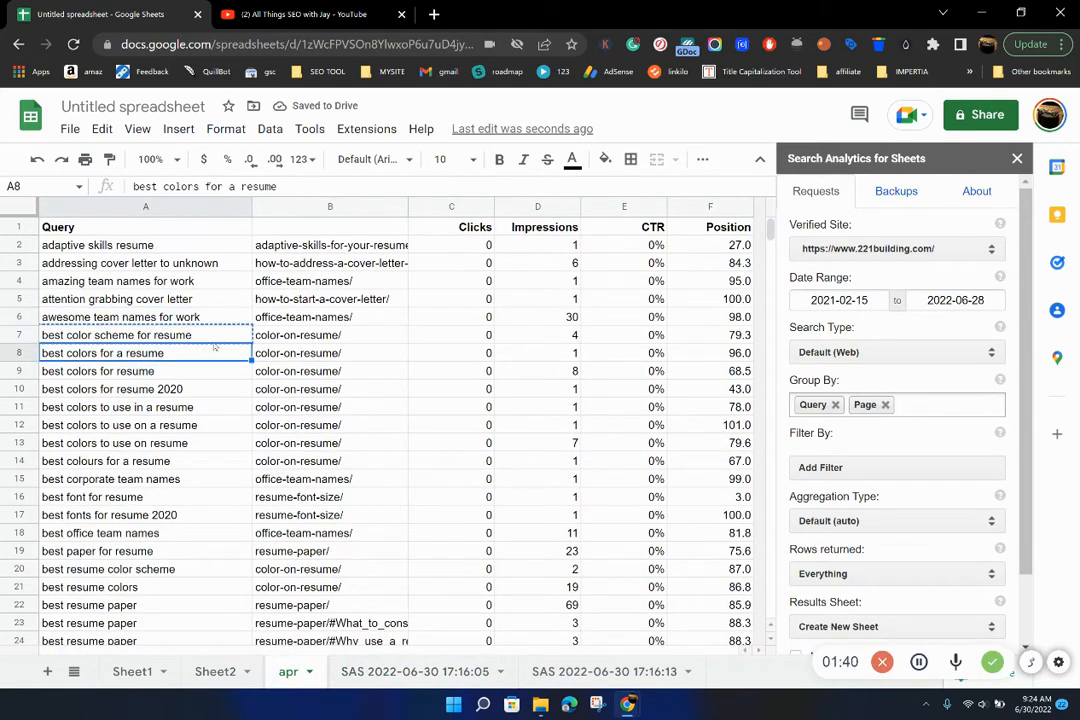
key(ctrl+x)
key(Up)
key(ctrl+v)
key(ctrl+z)
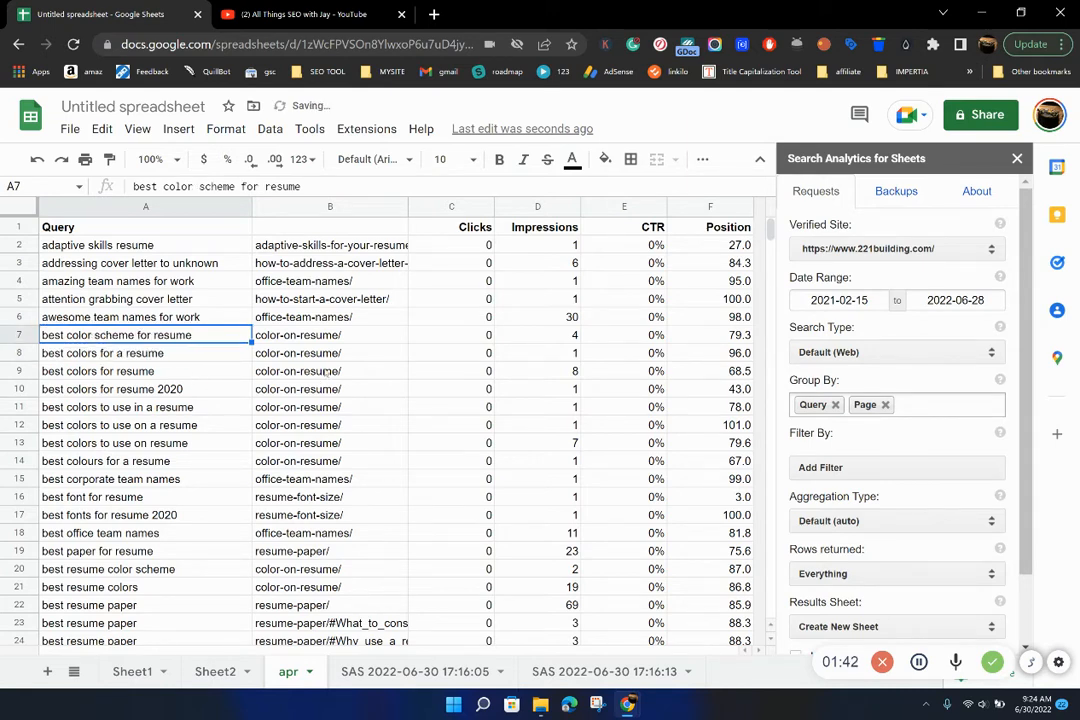
key(ctrl+z)
key(ctrl+z)
drag(197, 372, 195, 463)
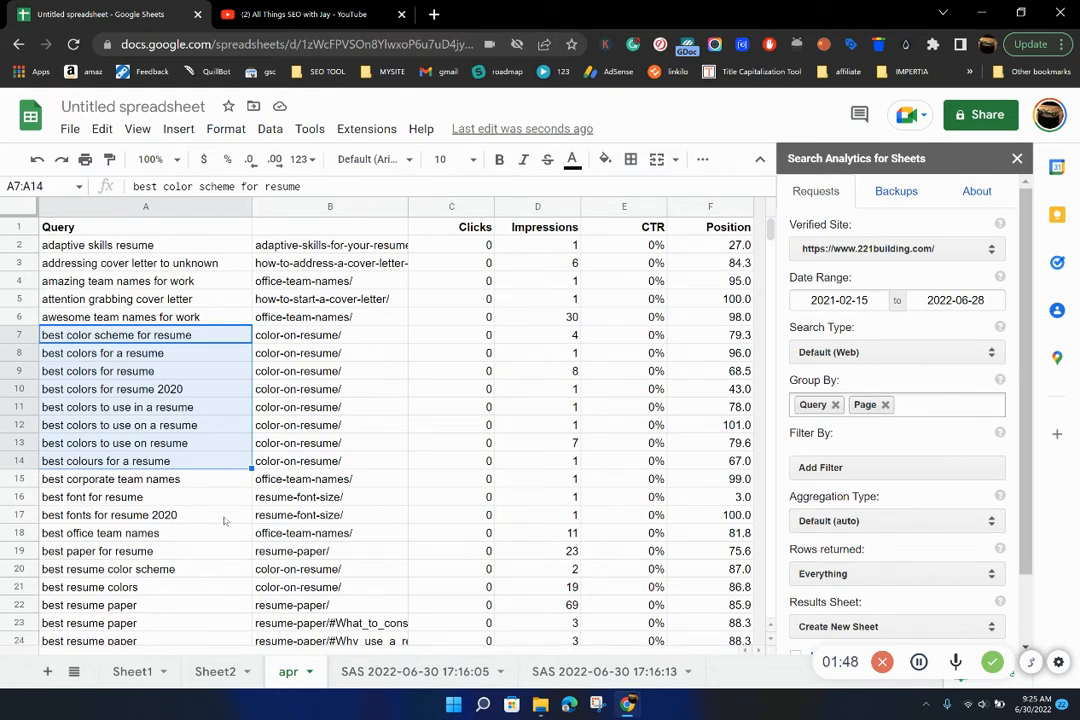
click(110, 515)
- Rename Sheet1 as main kw report
click(132, 671)
click(150, 443)
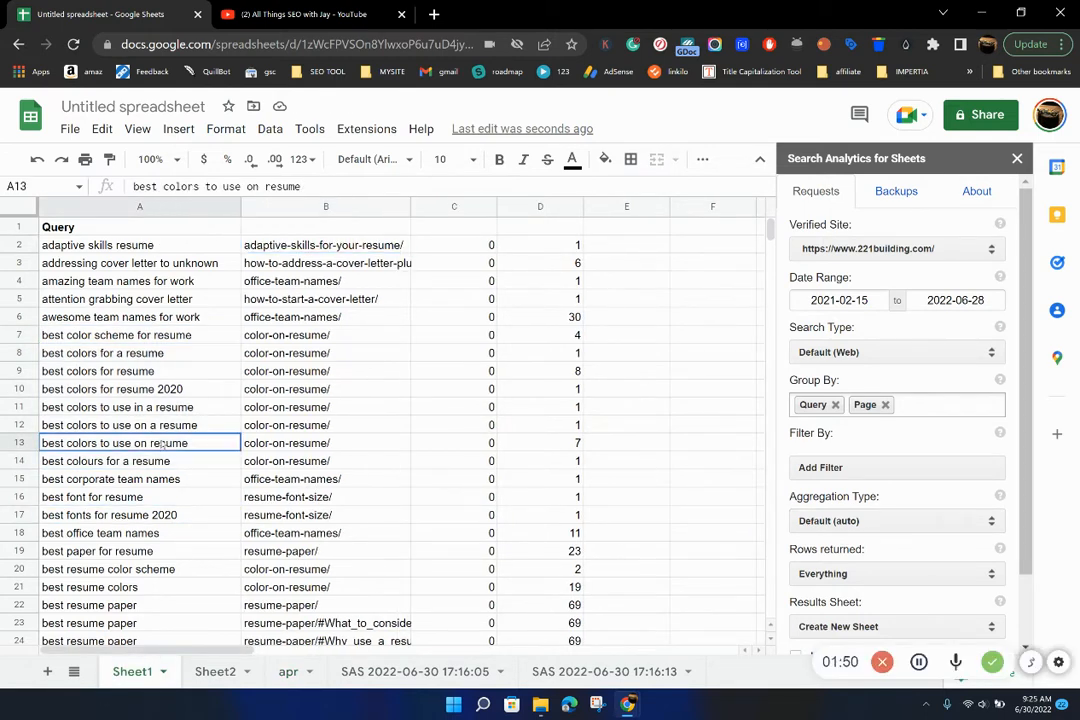
right_click(133, 684)
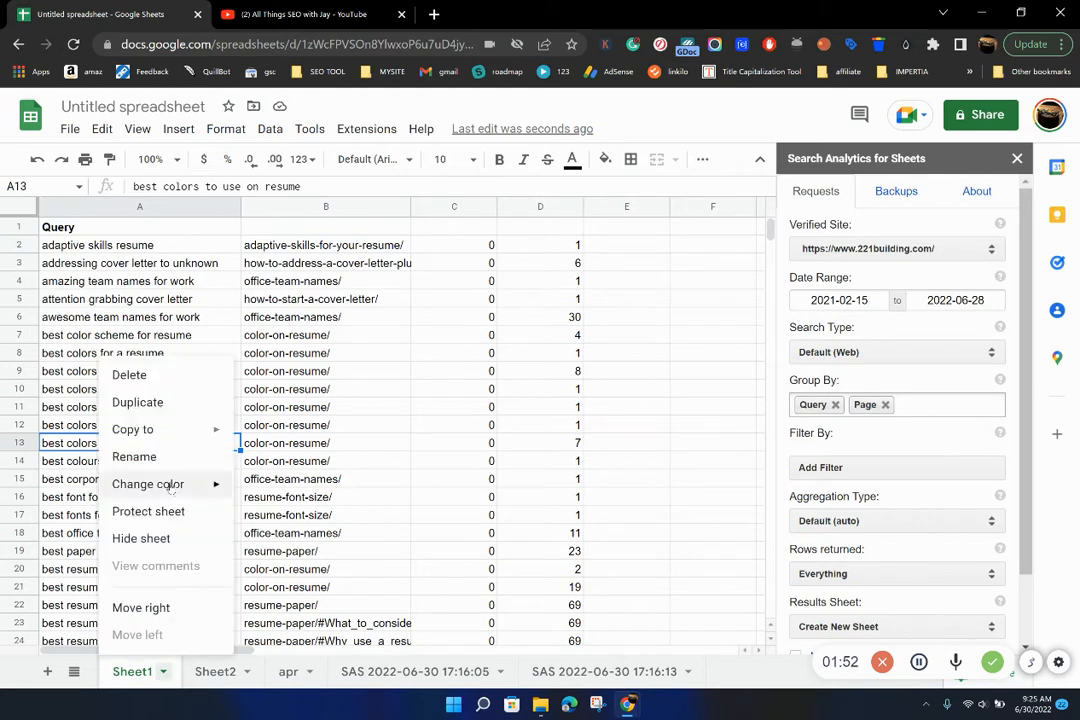
click(180, 453)
text(main k)
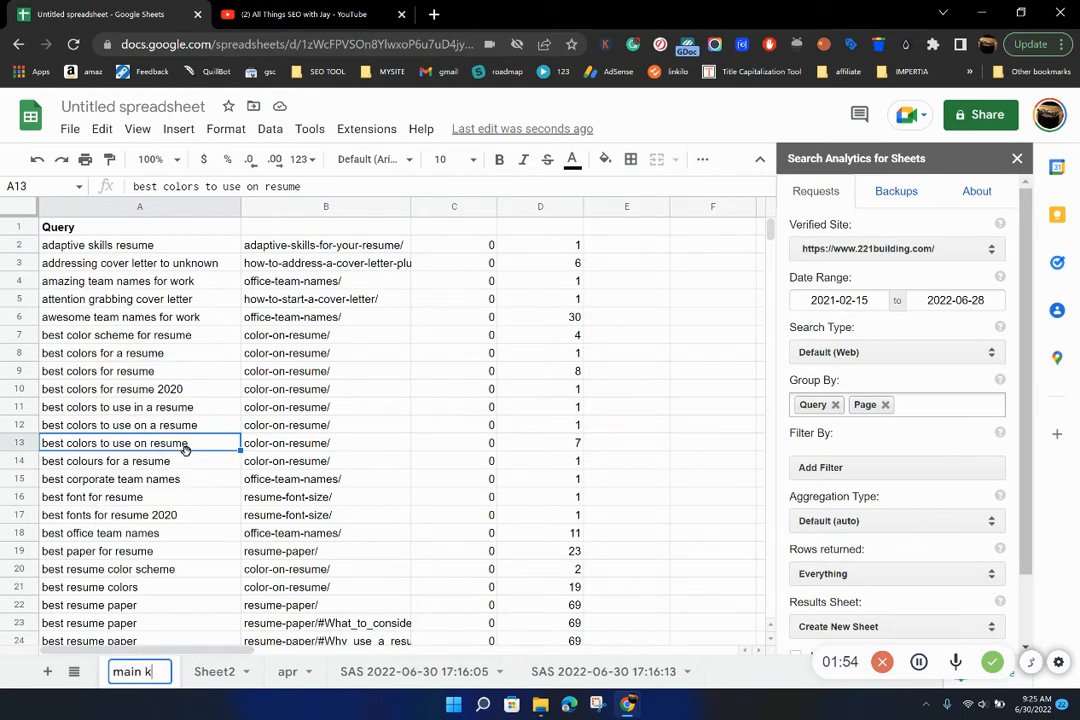
text(w re)
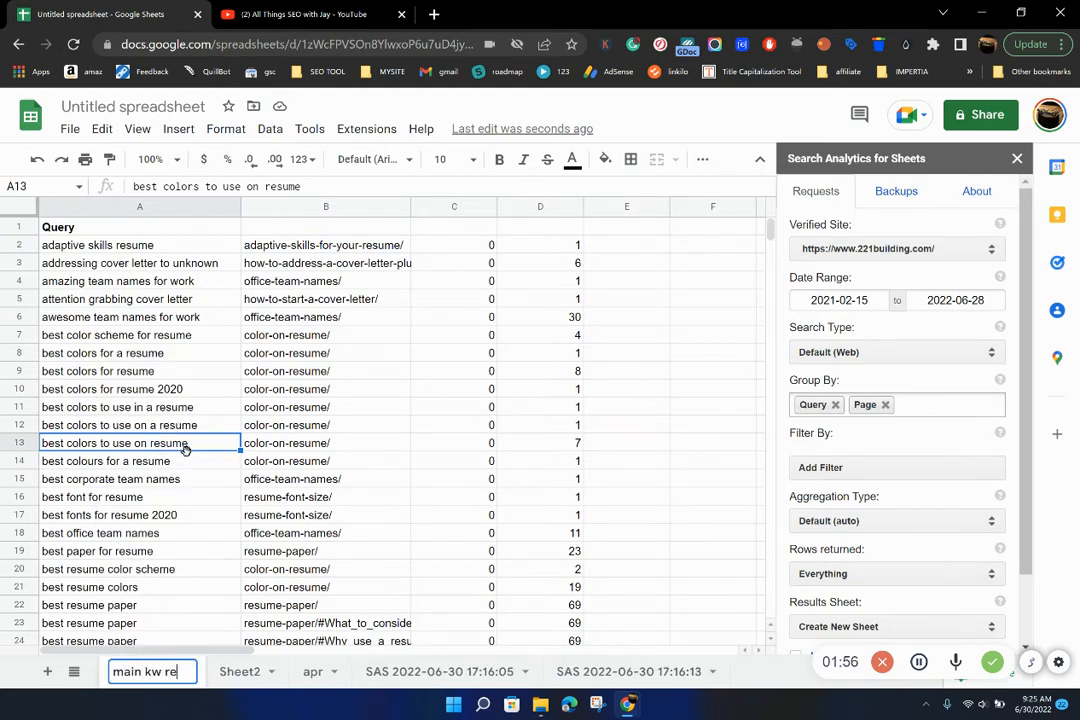
text(port)
key(Return)
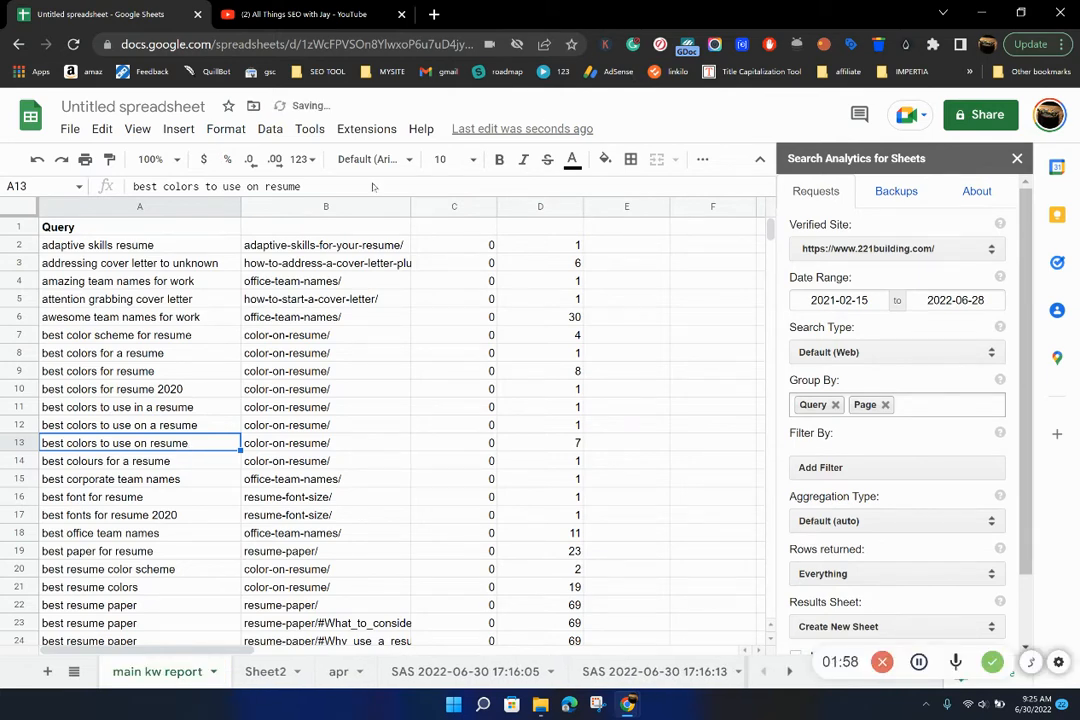
- Check the query column and C2 on main kw report against the apr sheet, and close the Search Analytics for Sheets sidebar
click(127, 209)
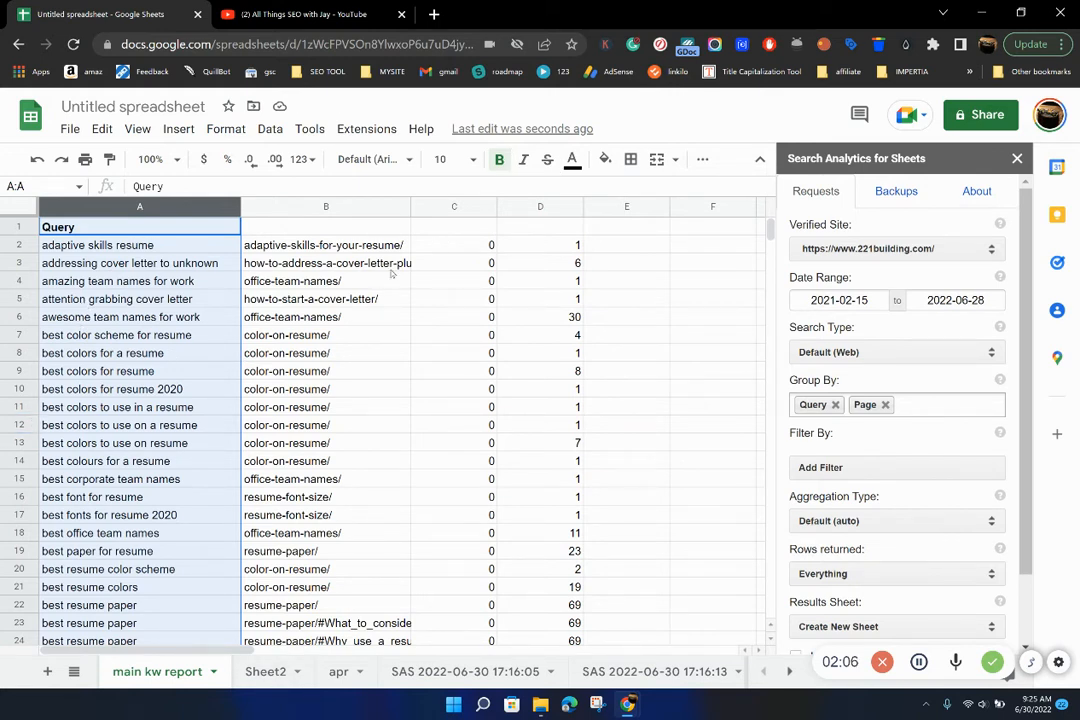
click(450, 246)
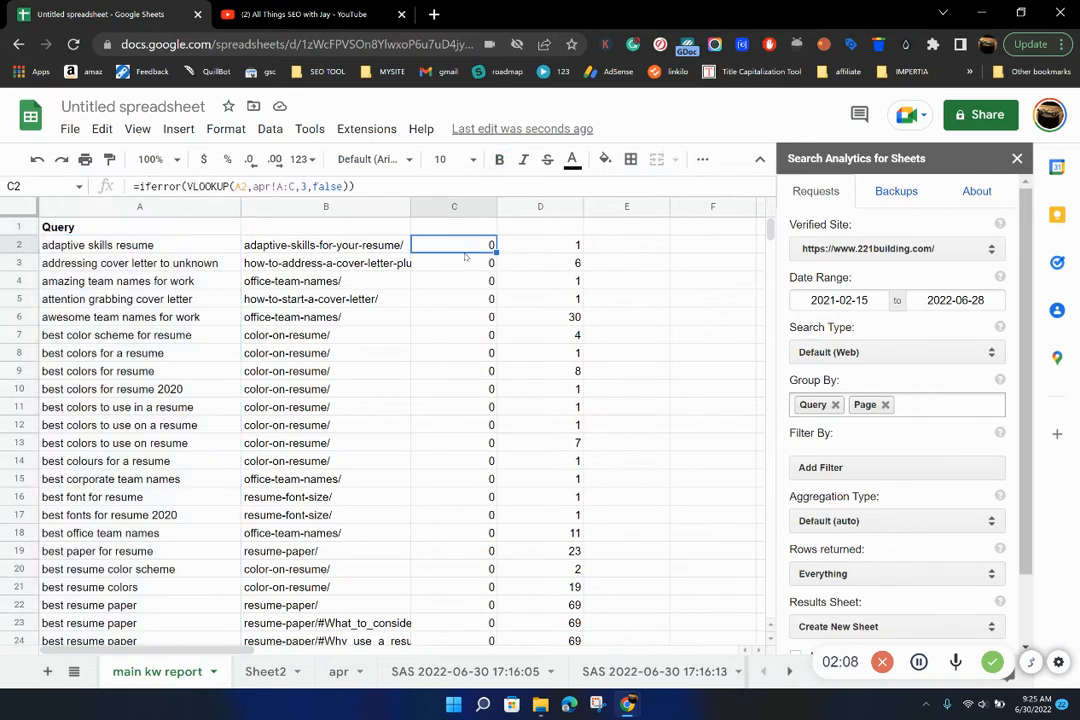
click(341, 673)
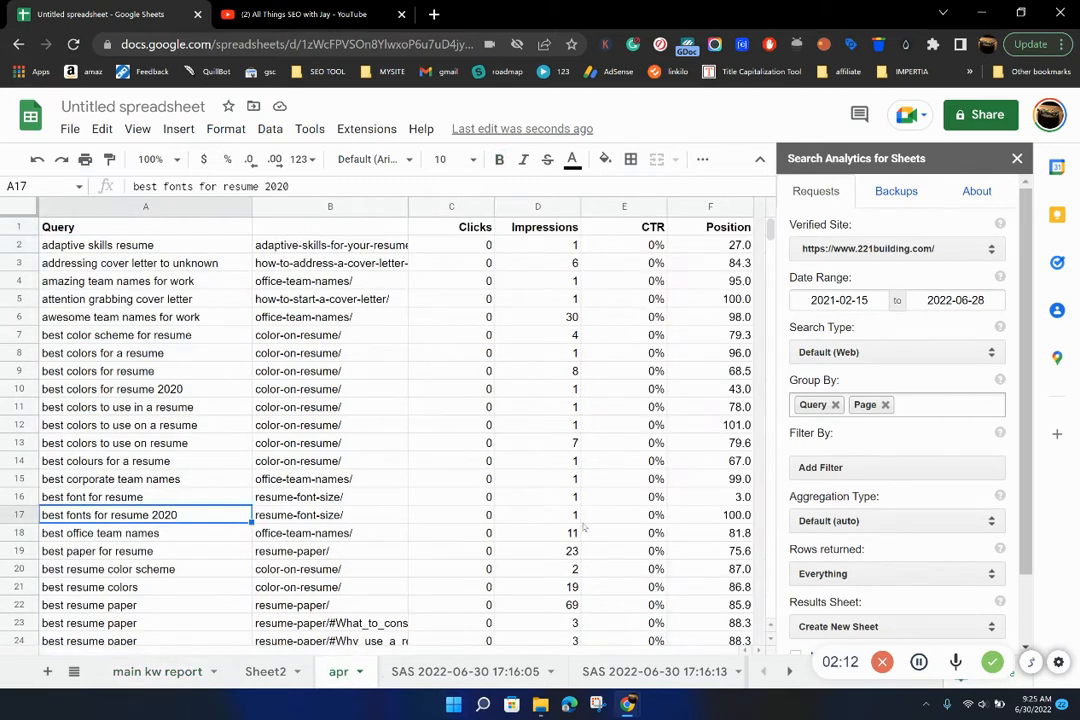
click(1017, 160)
click(712, 246)
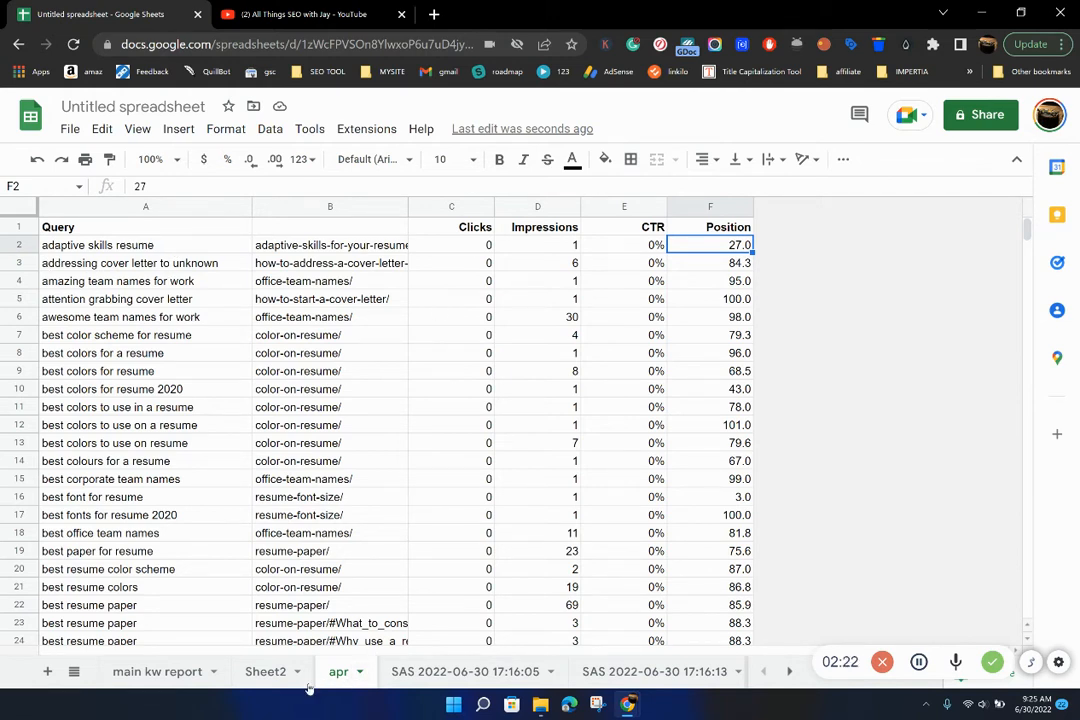
- Examine the VLOOKUP formula in cell C2 of main kw report at enlarged size, leaving it unedited
click(176, 683)
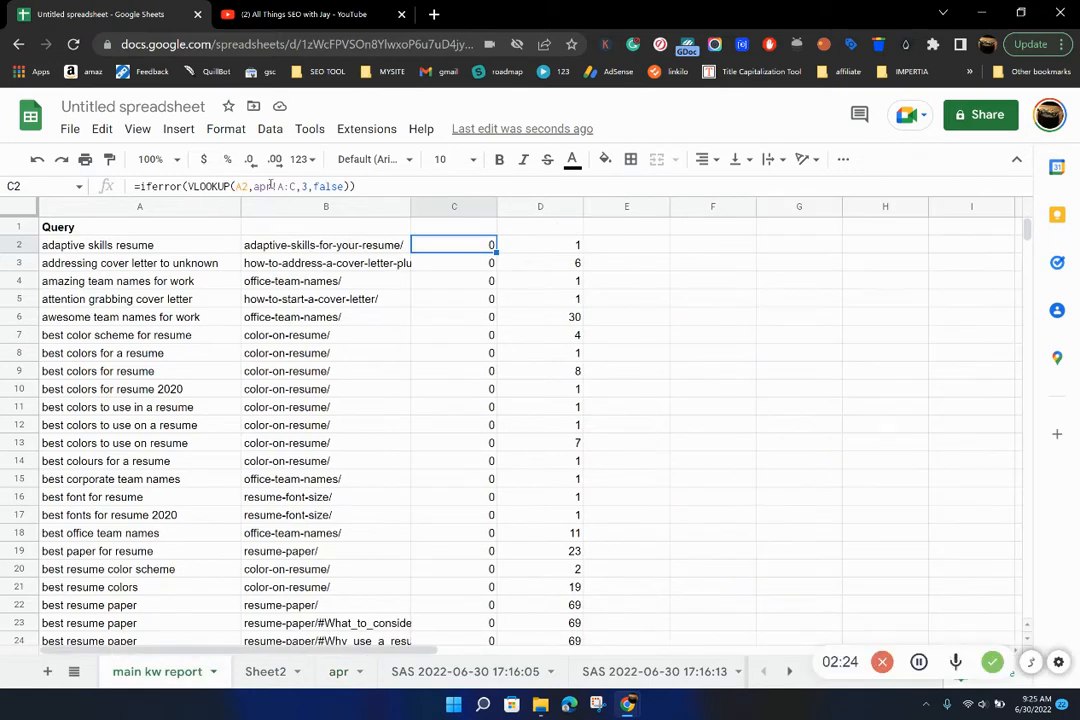
click(270, 186)
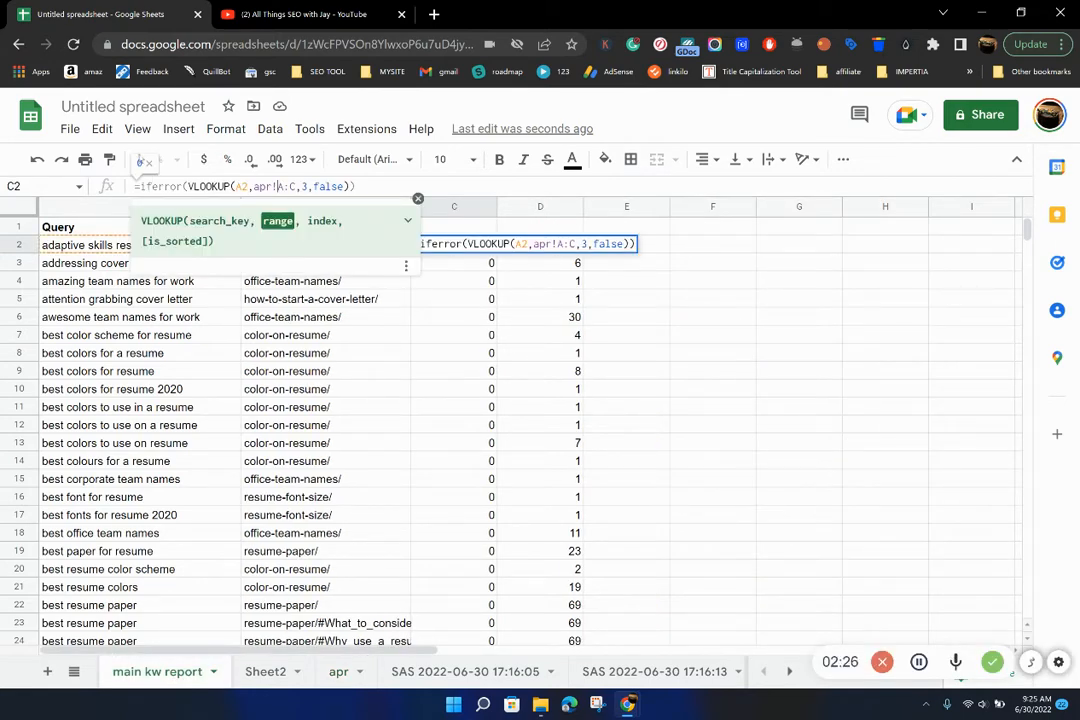
key(ctrl+plus)
key(ctrl+plus)
key(ctrl+plus)
key(ctrl+plus)
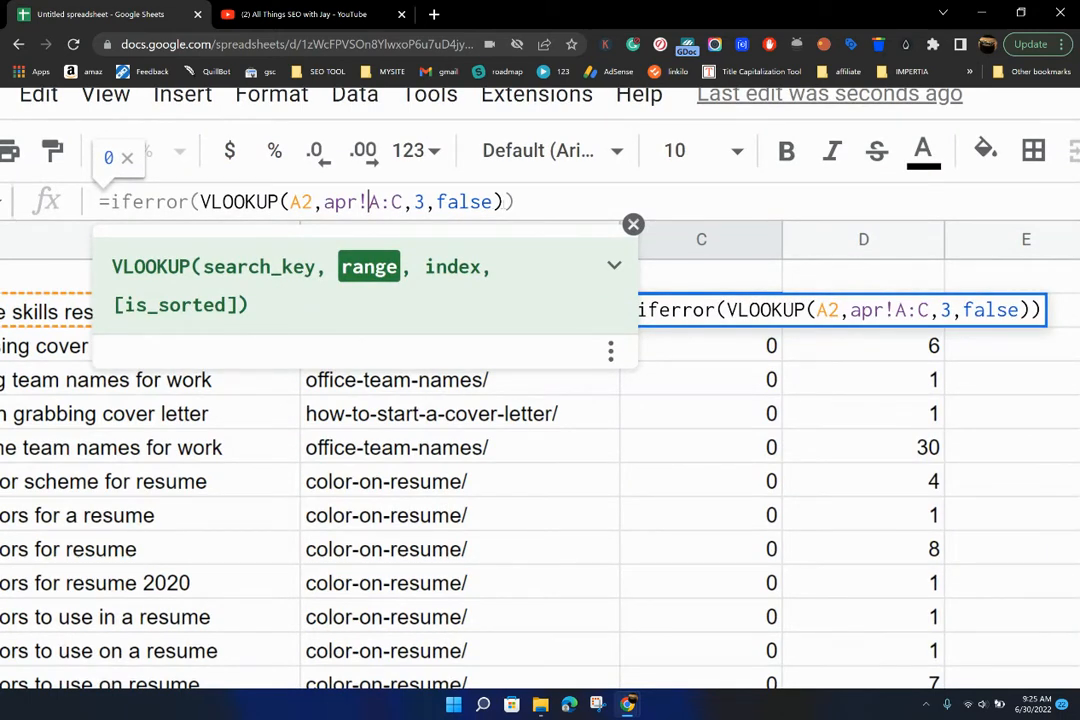
key(ctrl+0)
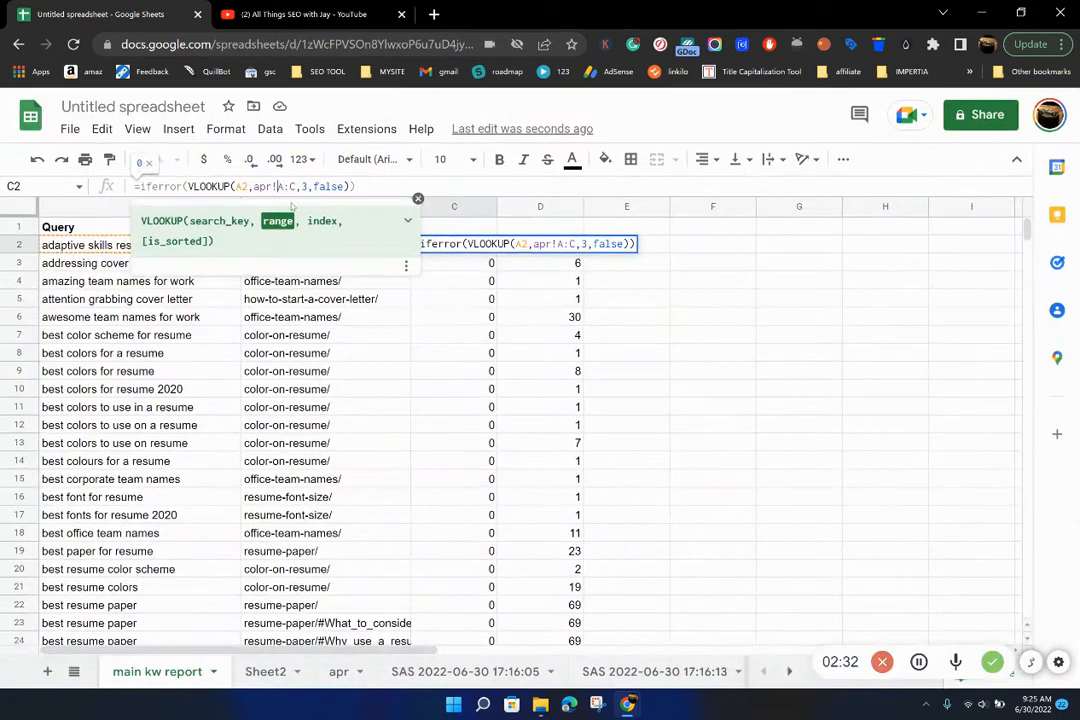
key(Escape)
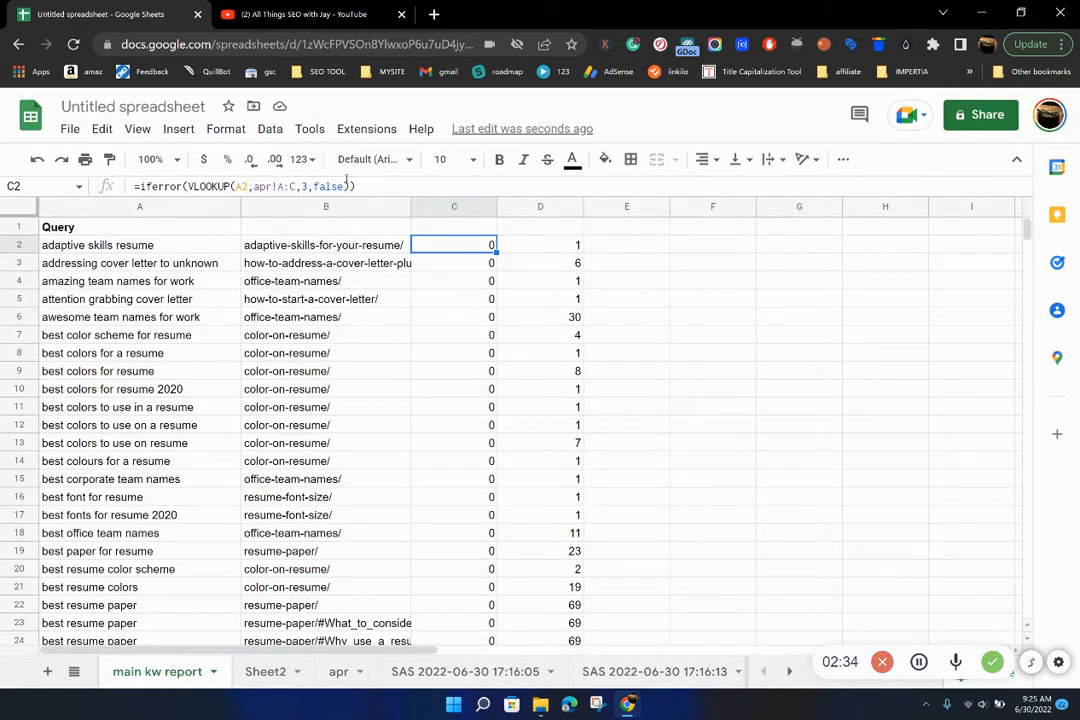
- Copy the VLOOKUP formula text from C2 on main kw report and clear all contents of columns C and D
key(Return)
key(ctrl+a)
key(ctrl+c)
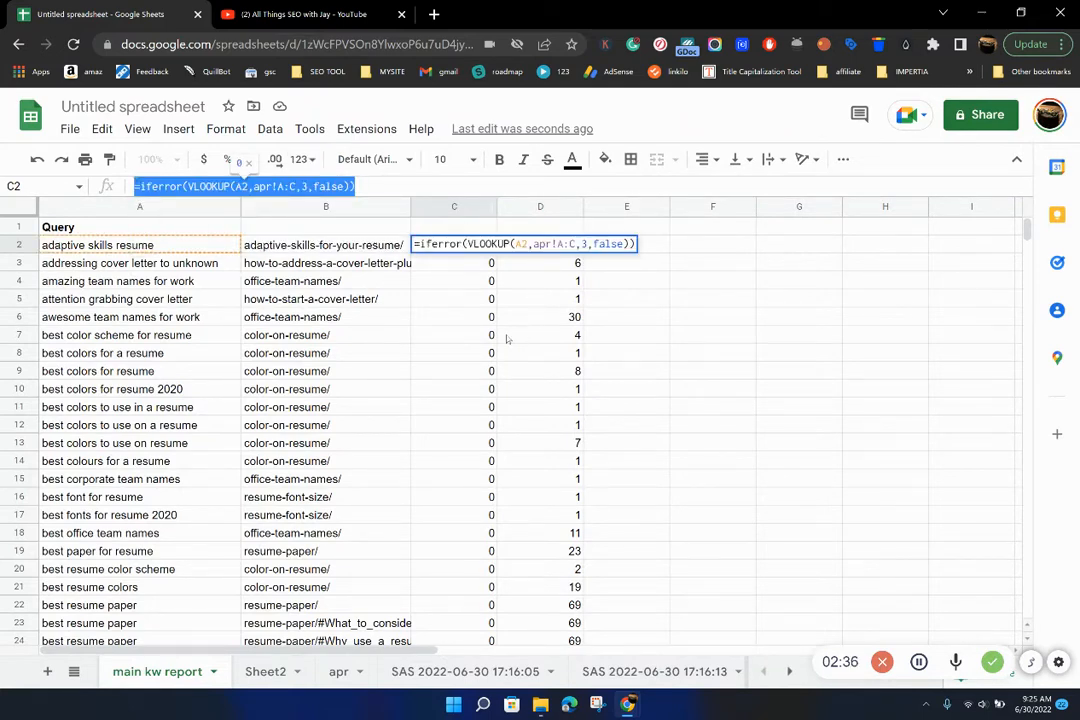
key(BackSpace)
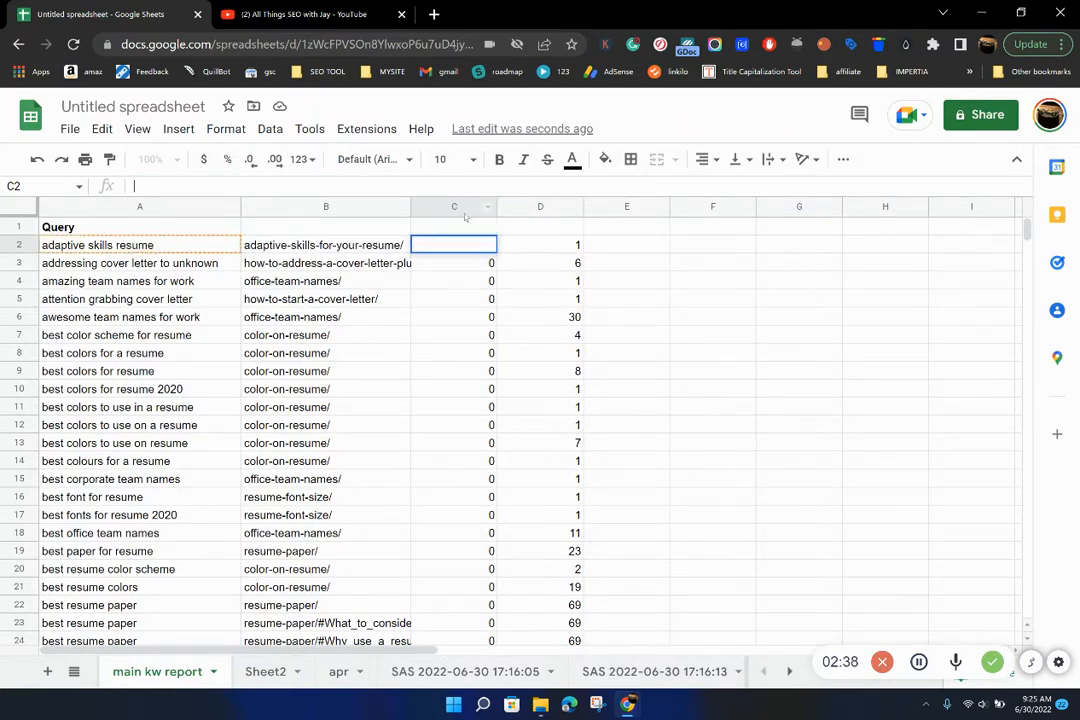
click(458, 206)
key(Delete)
click(545, 206)
key(Delete)
- Enter =iferror(VLOOKUP(A2,apr!A:F,6,false)) in C2 by adapting the copied formula, and accept the suggested autofill down column C
click(454, 245)
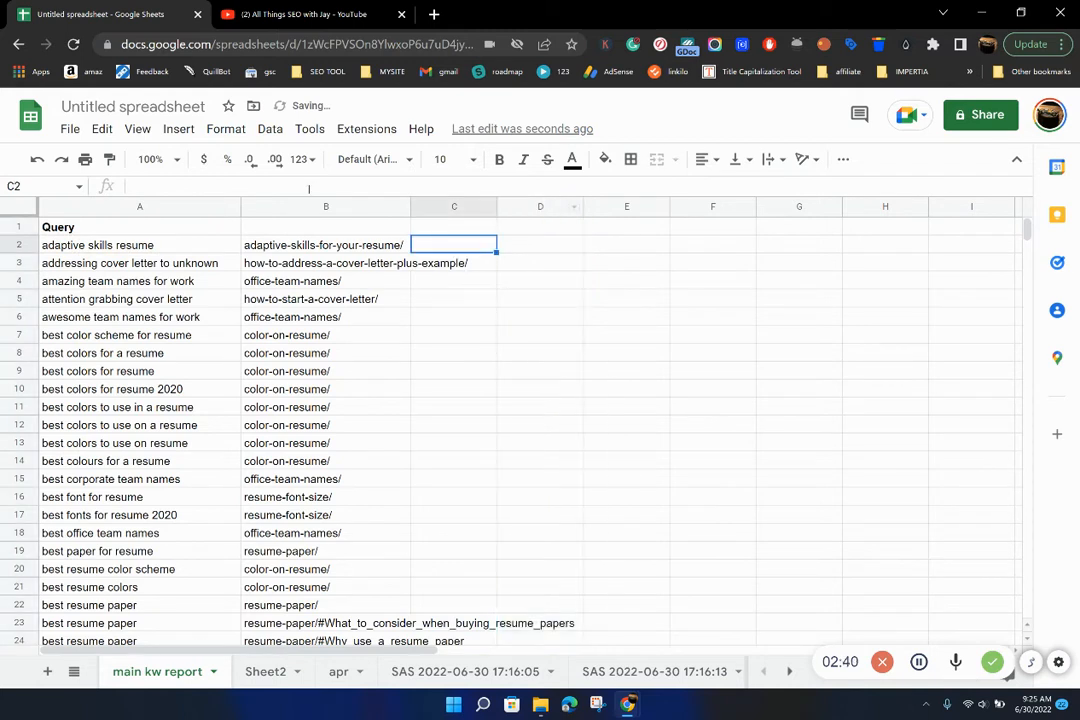
click(309, 187)
key(ctrl+v)
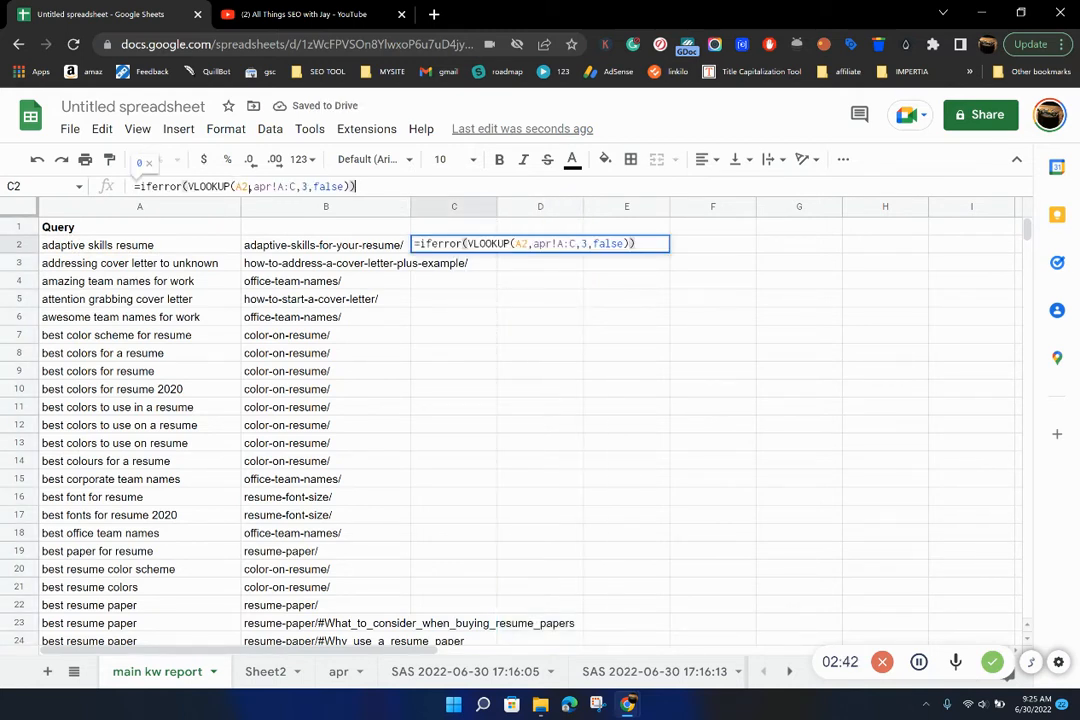
drag(254, 187, 271, 187)
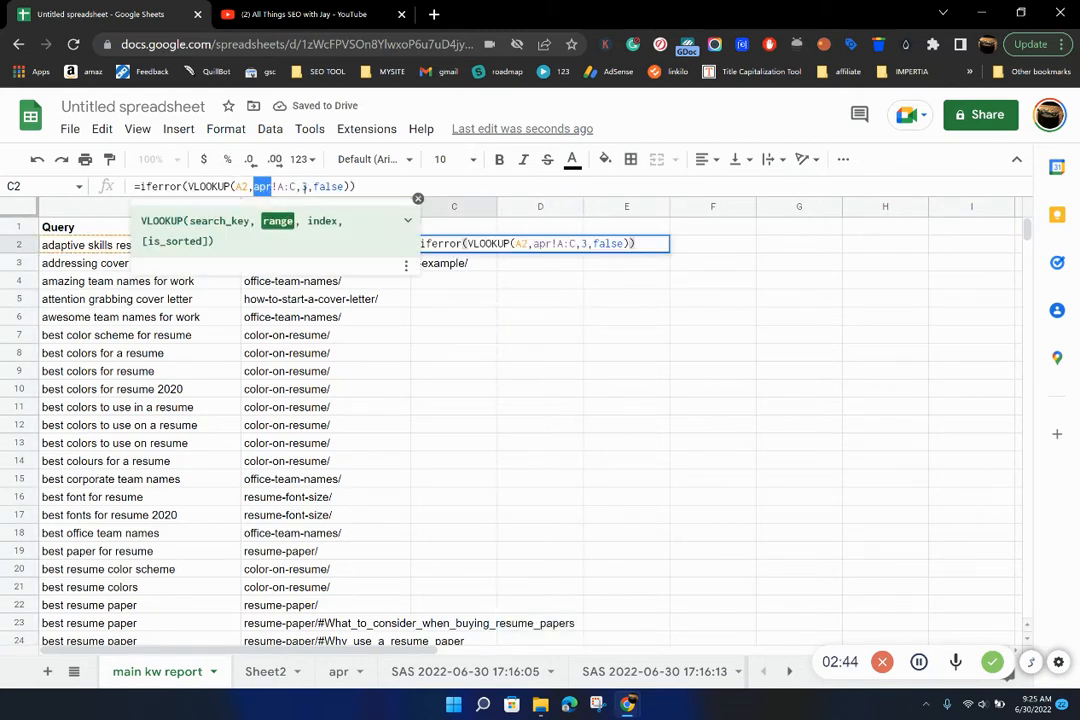
click(290, 187)
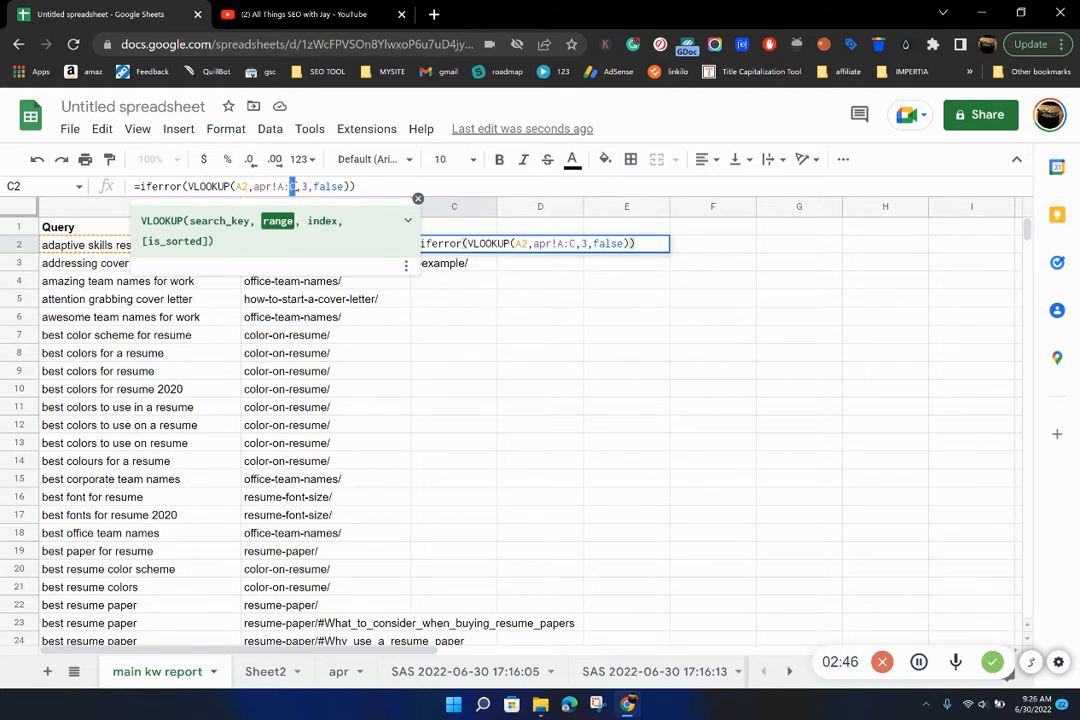
key(BackSpace)
text(F)
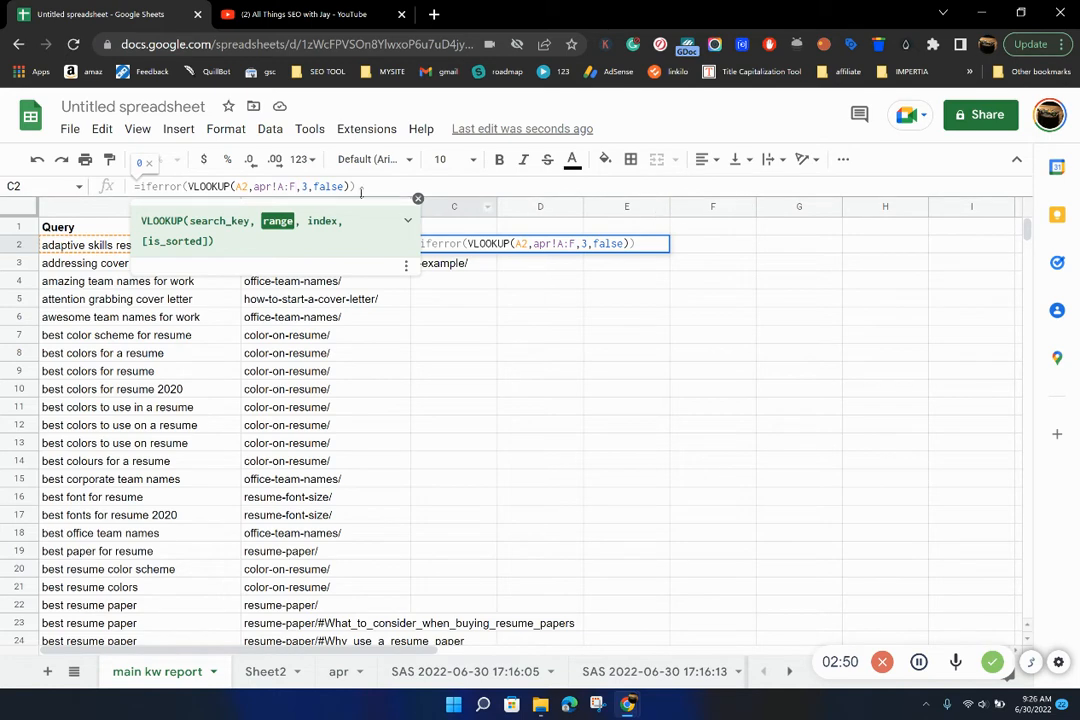
drag(309, 187, 302, 187)
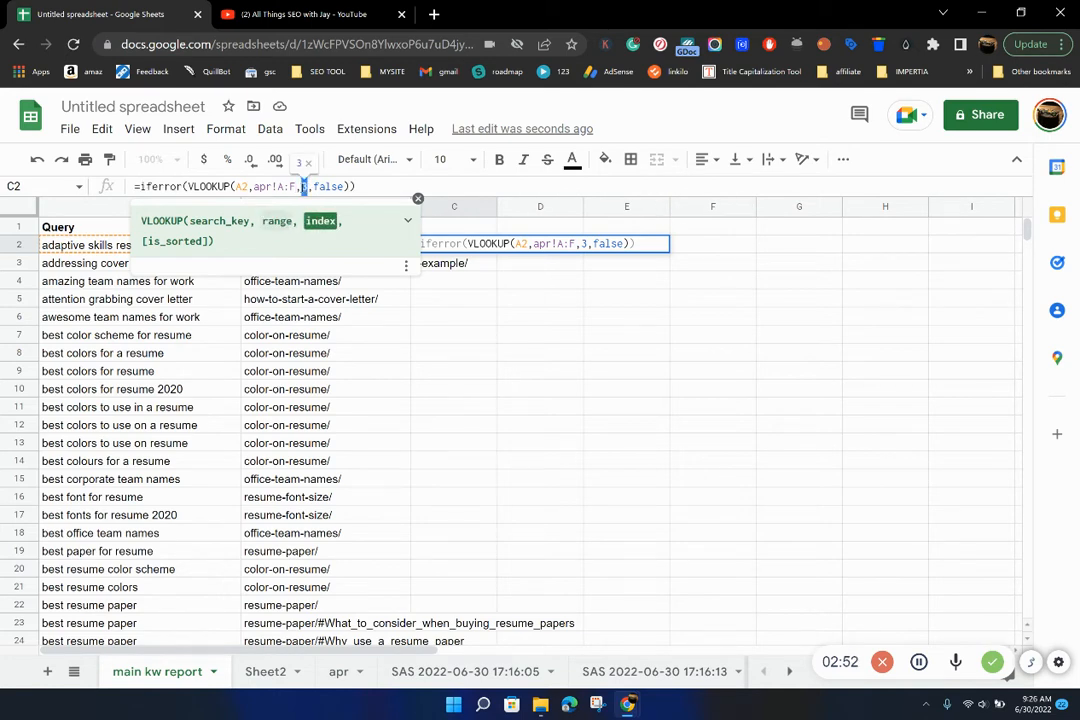
text(6)
key(Return)
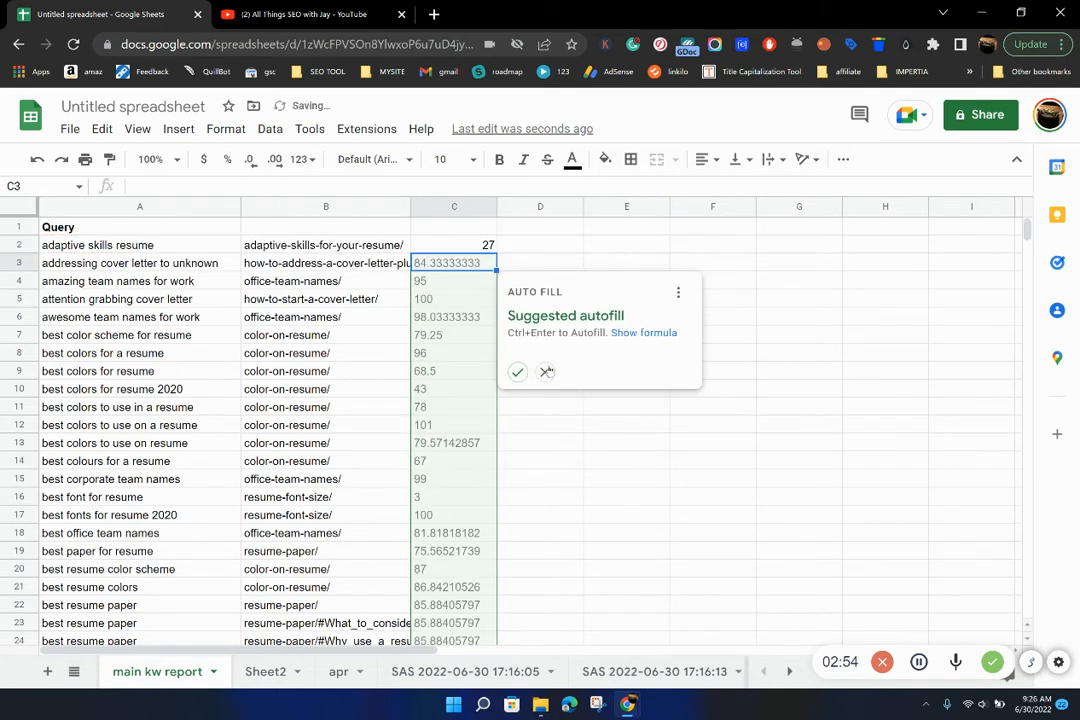
click(516, 369)
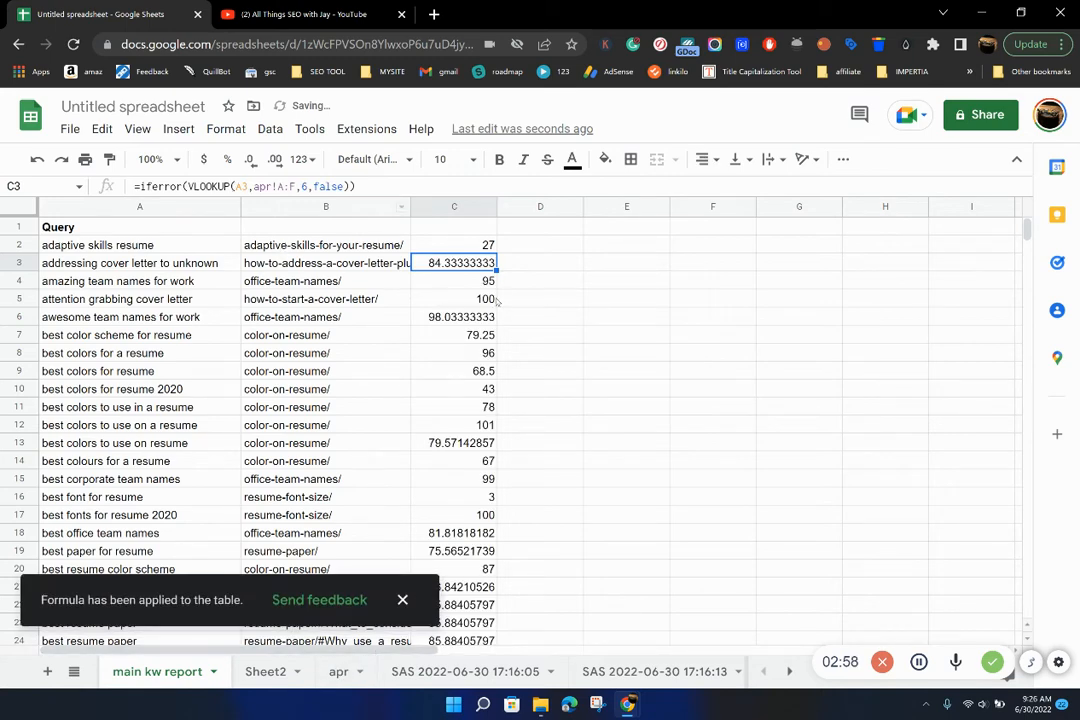
- Undo the accidental cell move onto C2 and review its lookup formula against the search key in A2
drag(477, 254, 477, 250)
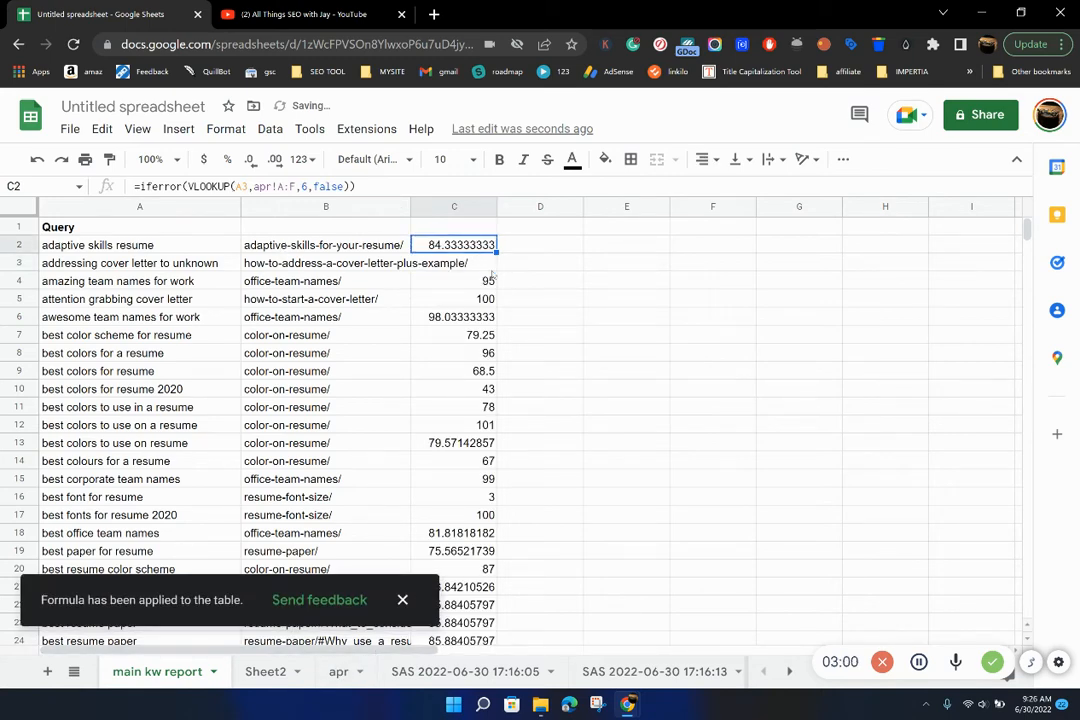
key(ctrl+z)
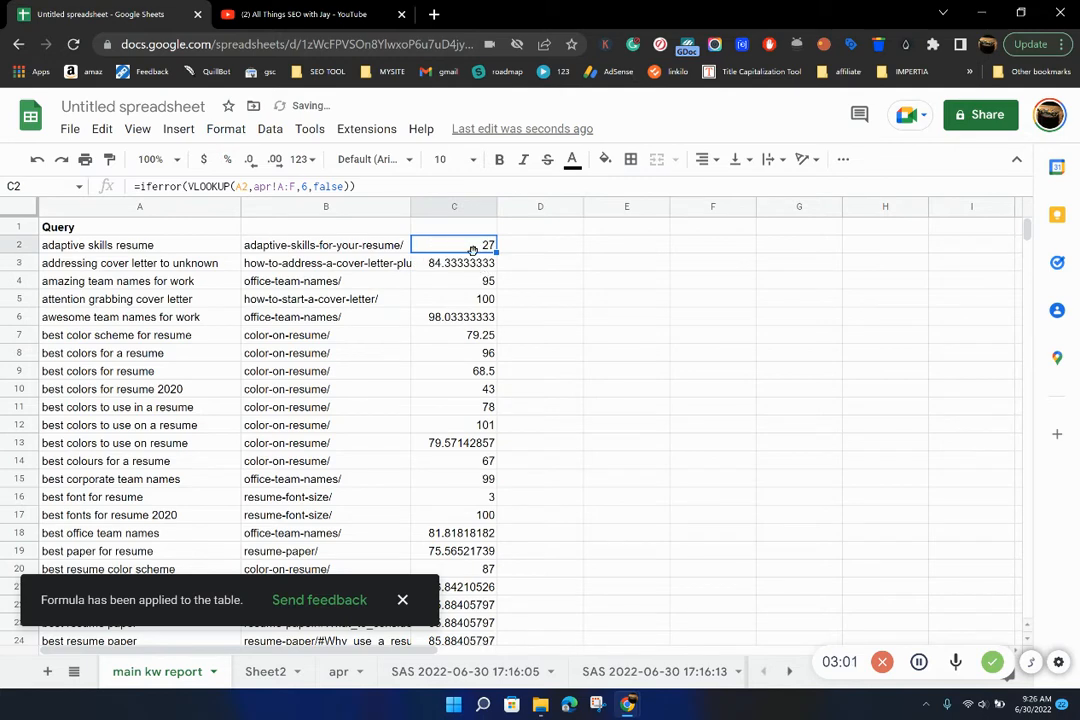
click(241, 186)
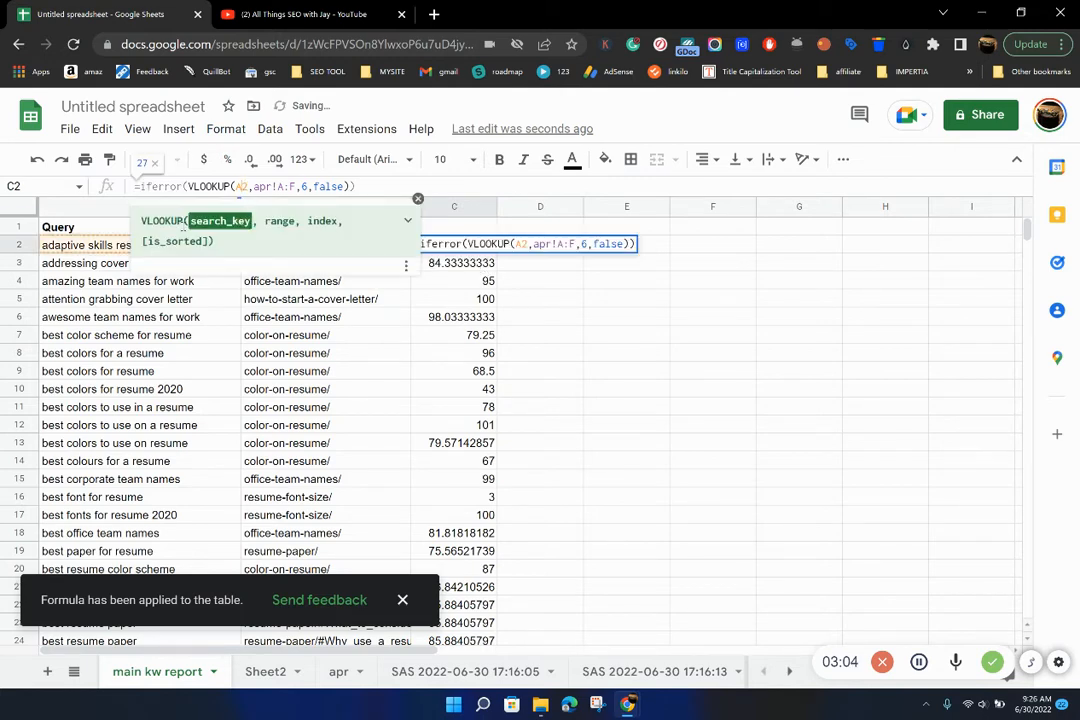
click(80, 250)
click(441, 248)
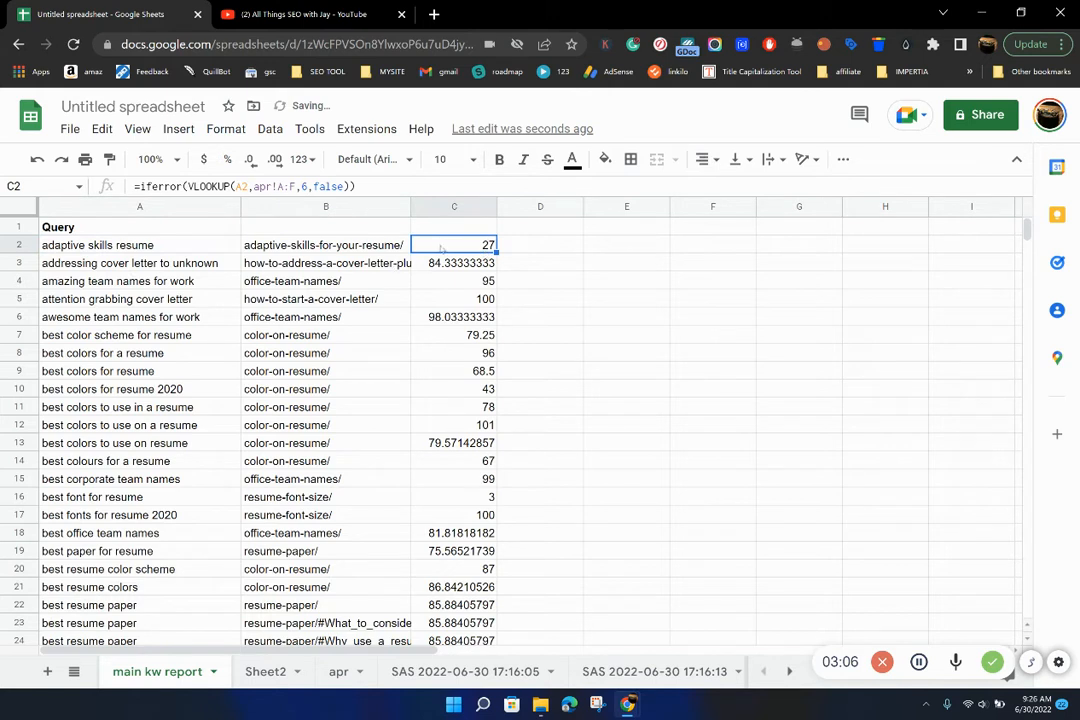
click(187, 252)
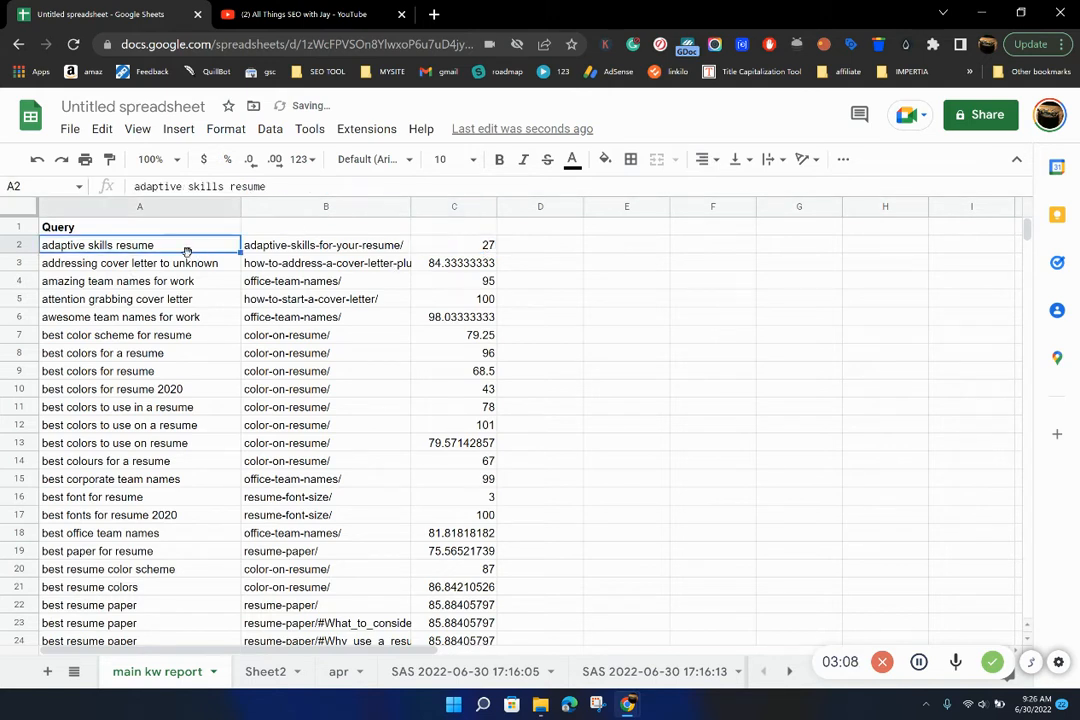
key(Right)
key(Right)
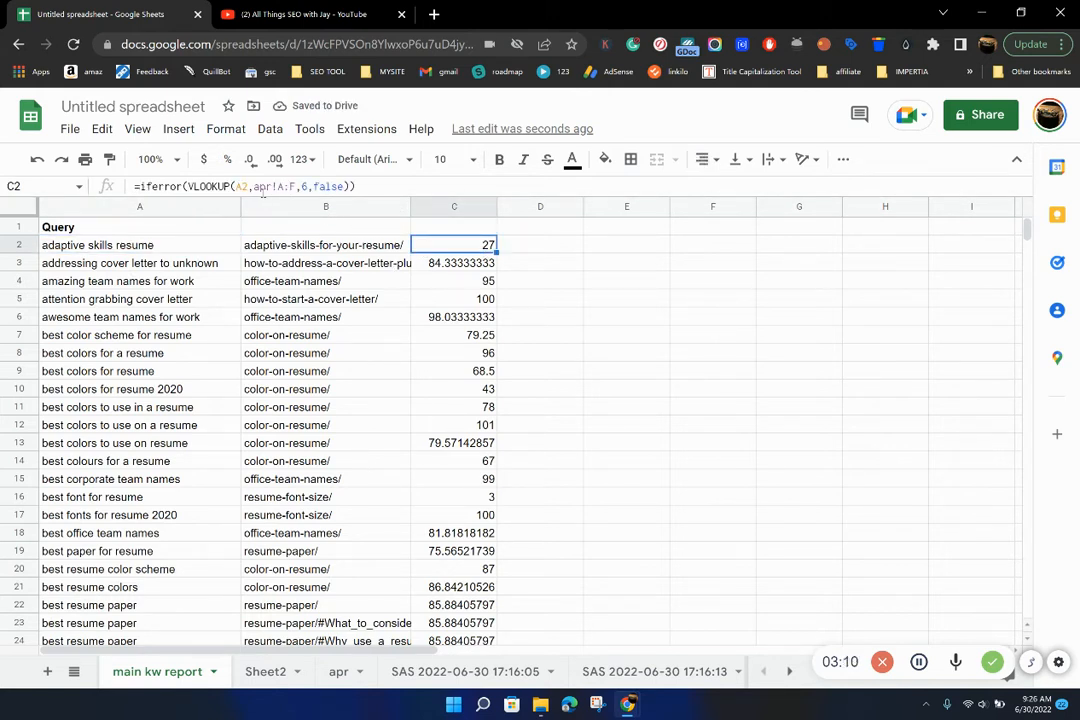
- Check the formula's column index 6 against the columns on the apr sheet, tracing a query across to its Position value
click(338, 671)
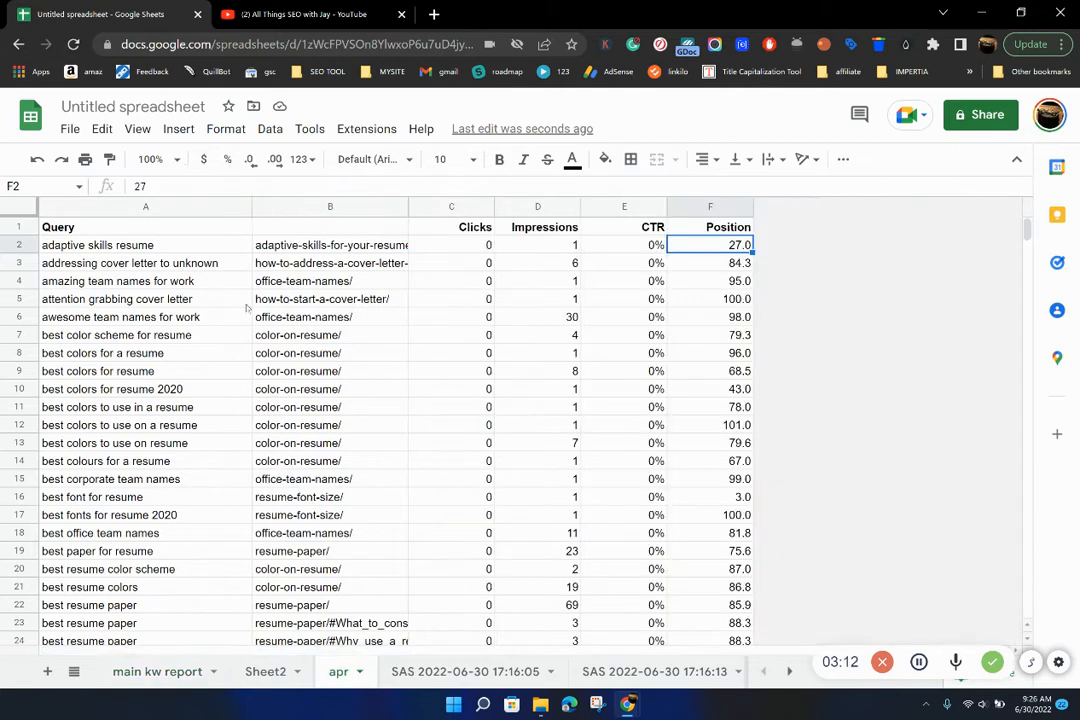
key(Up)
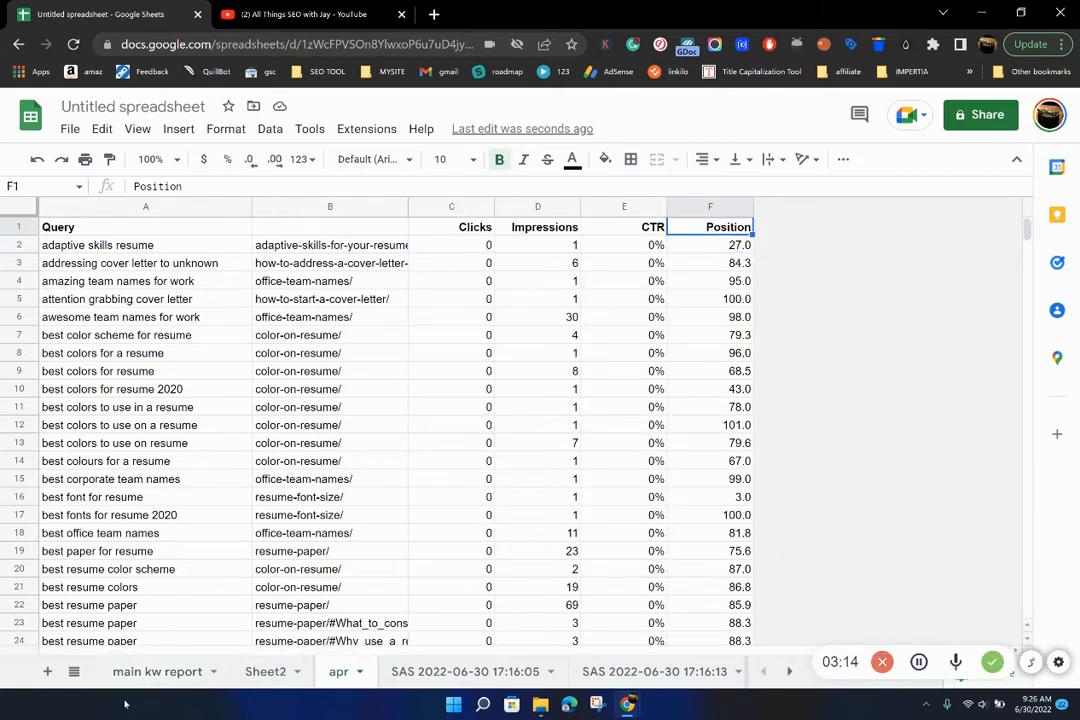
key(ctrl+shift+Page_Up)
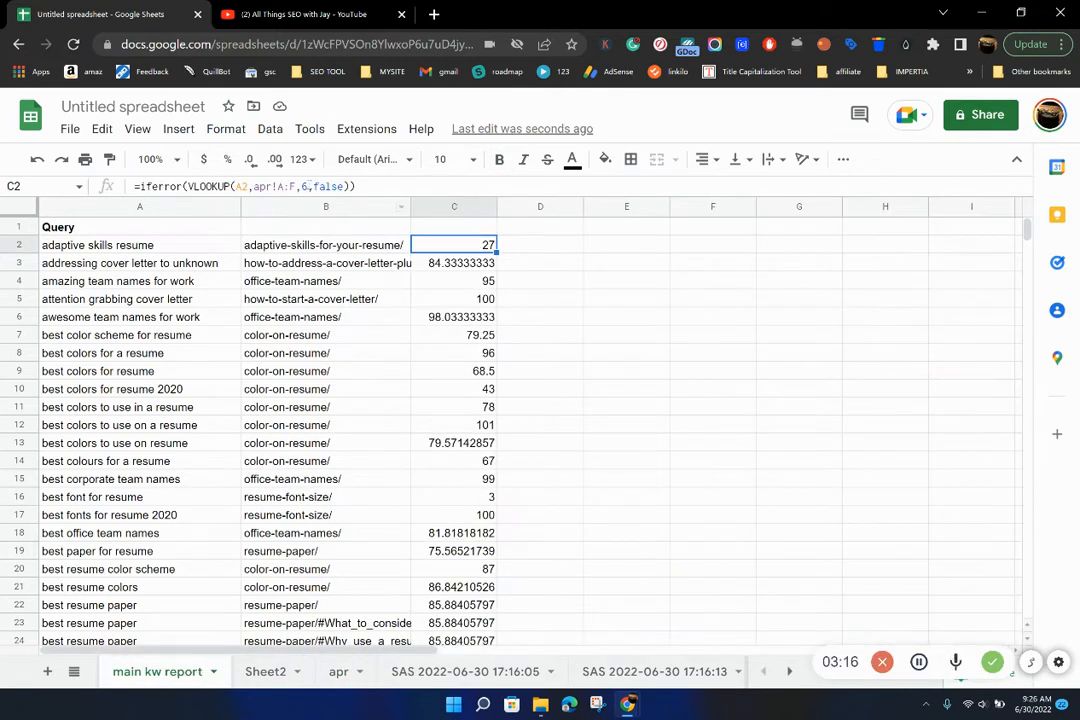
double_click(307, 186)
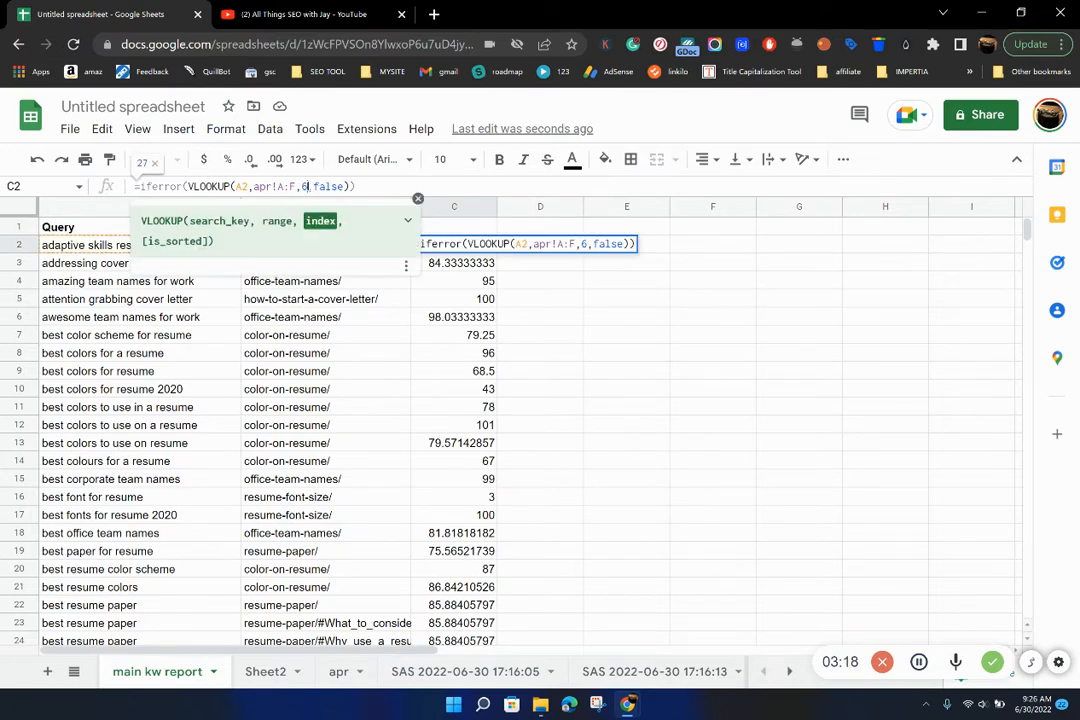
click(338, 671)
click(320, 317)
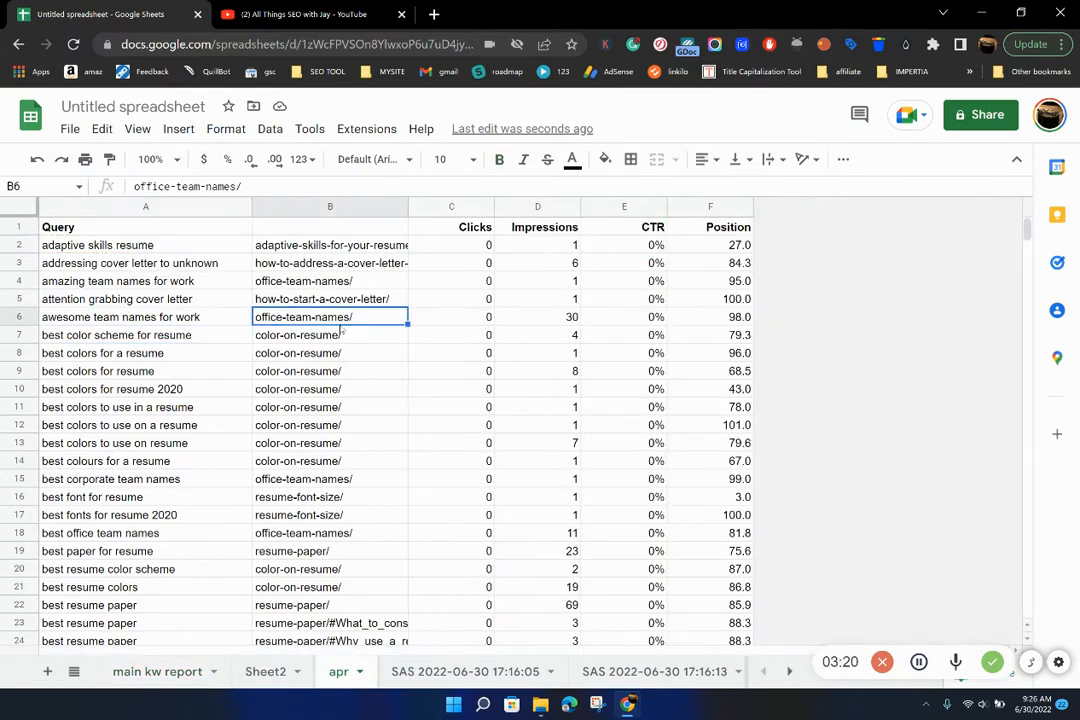
click(456, 338)
click(540, 318)
click(628, 338)
click(705, 340)
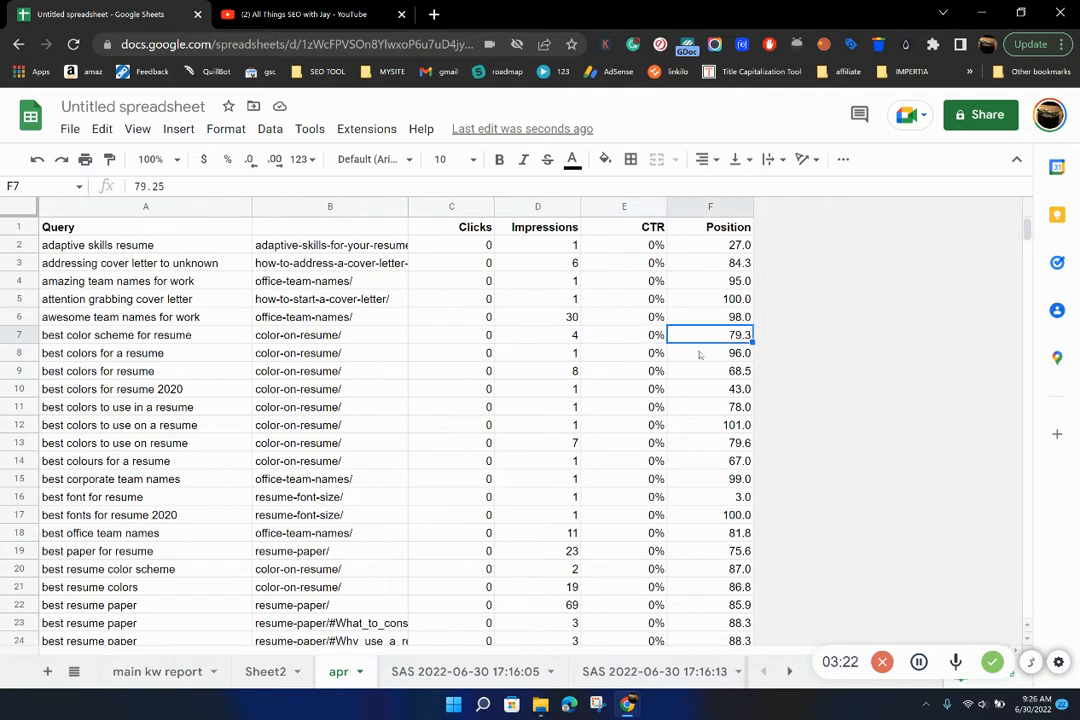
click(180, 300)
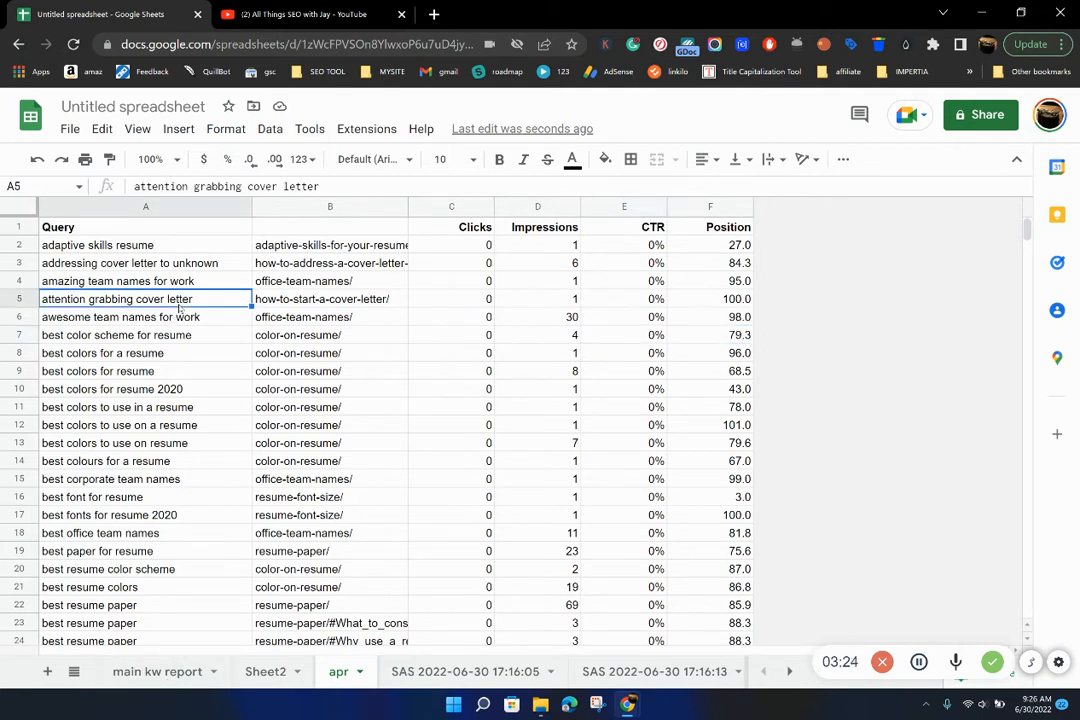
click(710, 299)
- Label cell C1 on main kw report as APR position
click(180, 674)
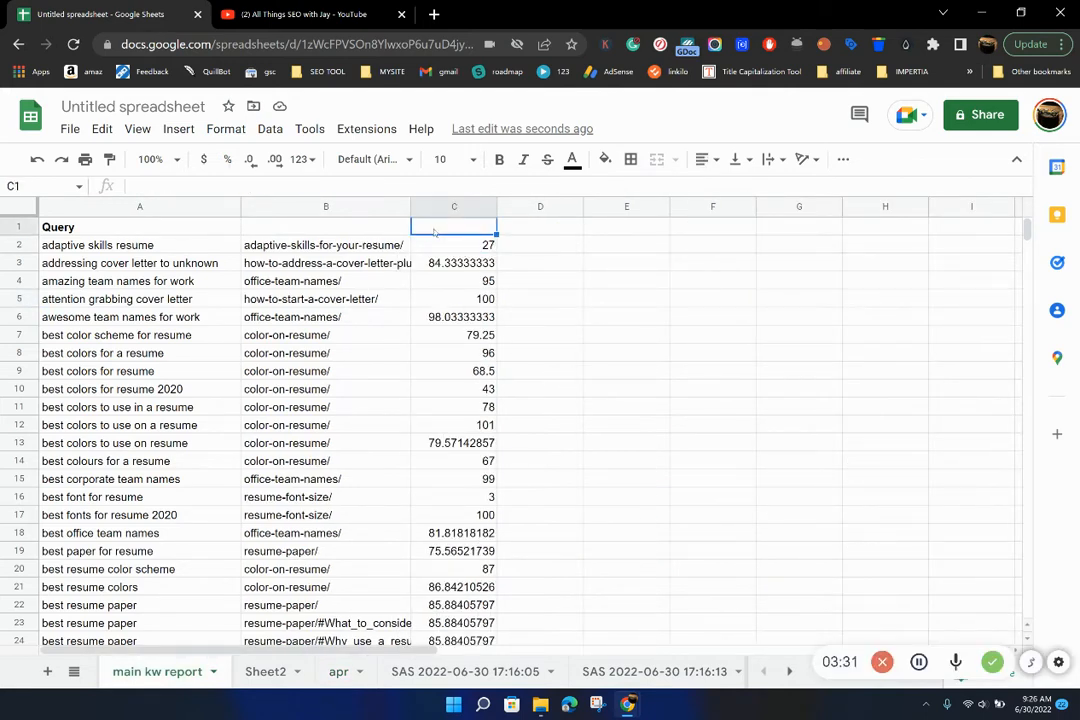
text(APR)
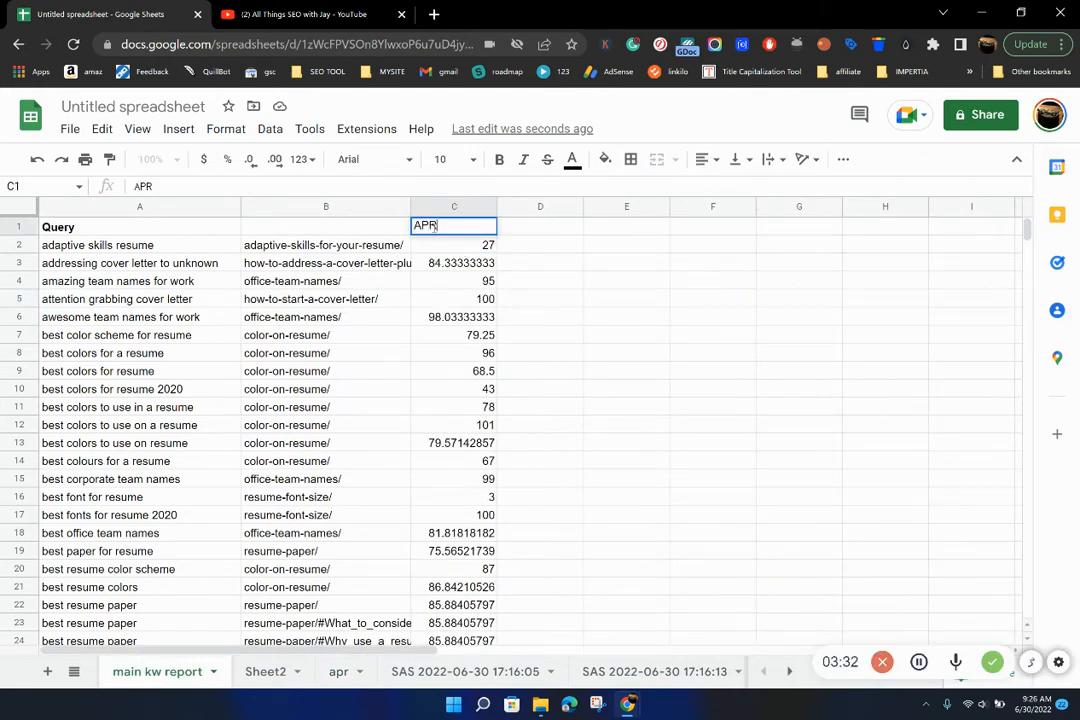
text( position)
key(Return)
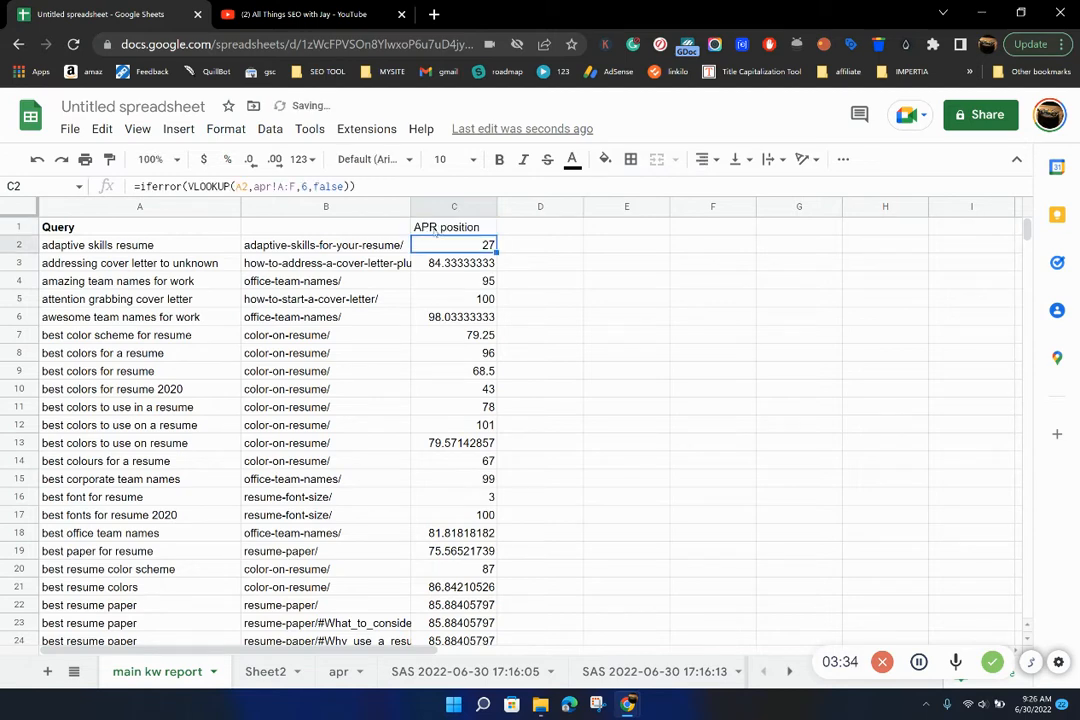
right_click(462, 671)
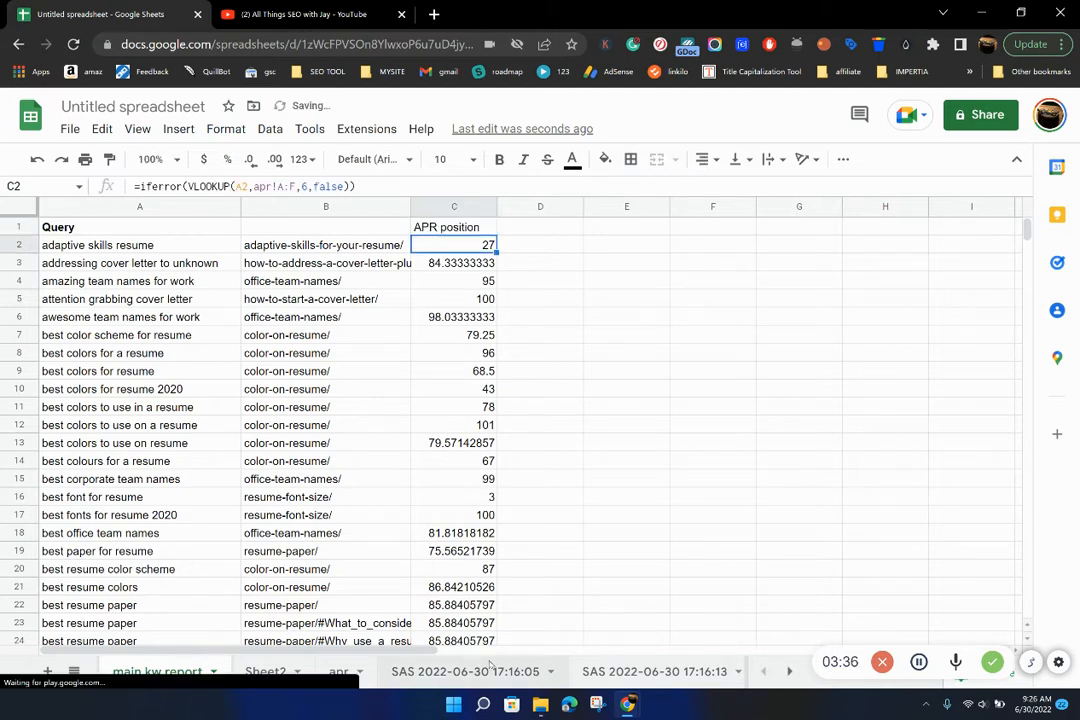
click(457, 457)
text(may)
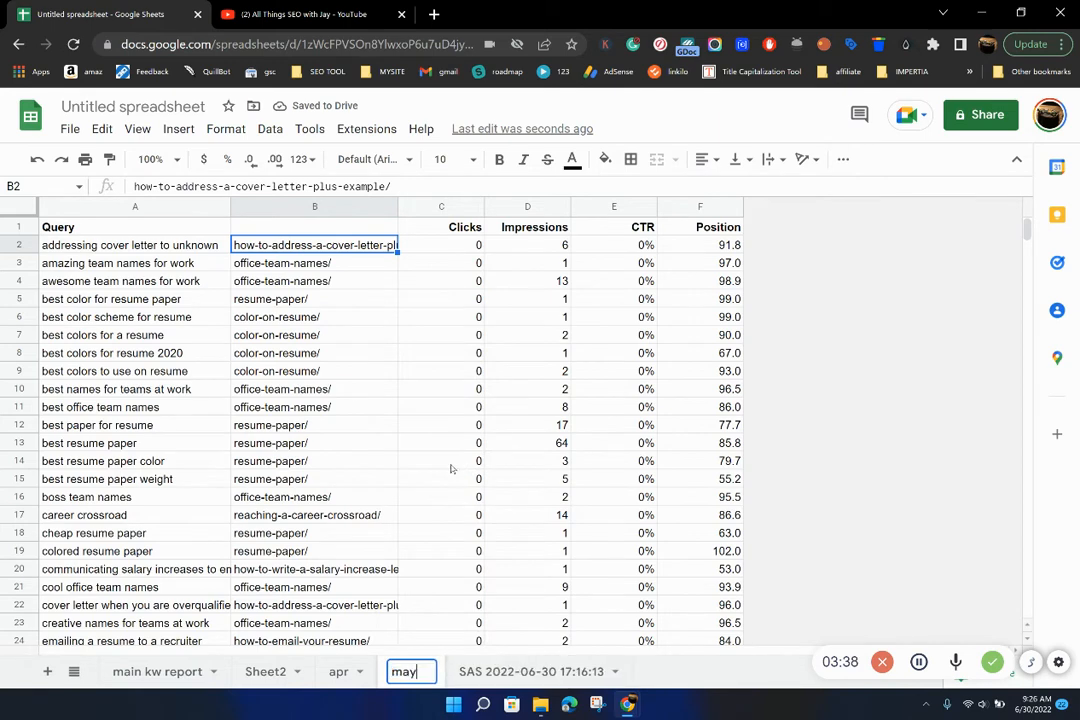
key(Return)
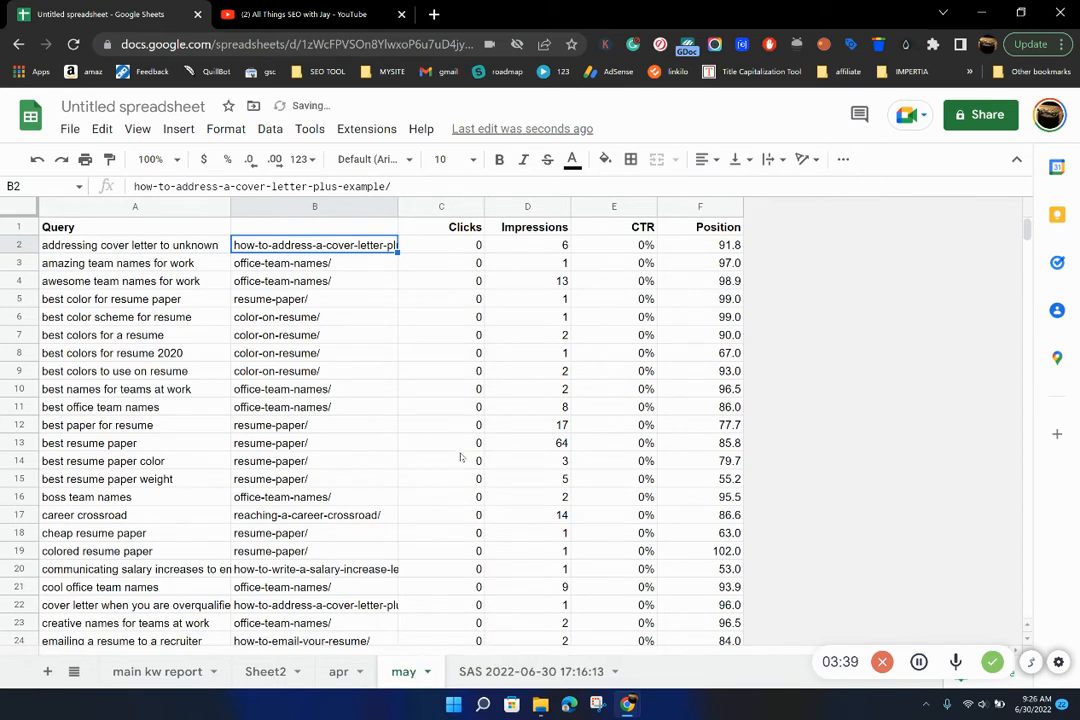
- Reuse C2's formula in D2 on main kw report, pointing it at the may sheet: =iferror(VLOOKUP(A2,may!A:F,6,false))
click(175, 672)
click(340, 190)
click(548, 317)
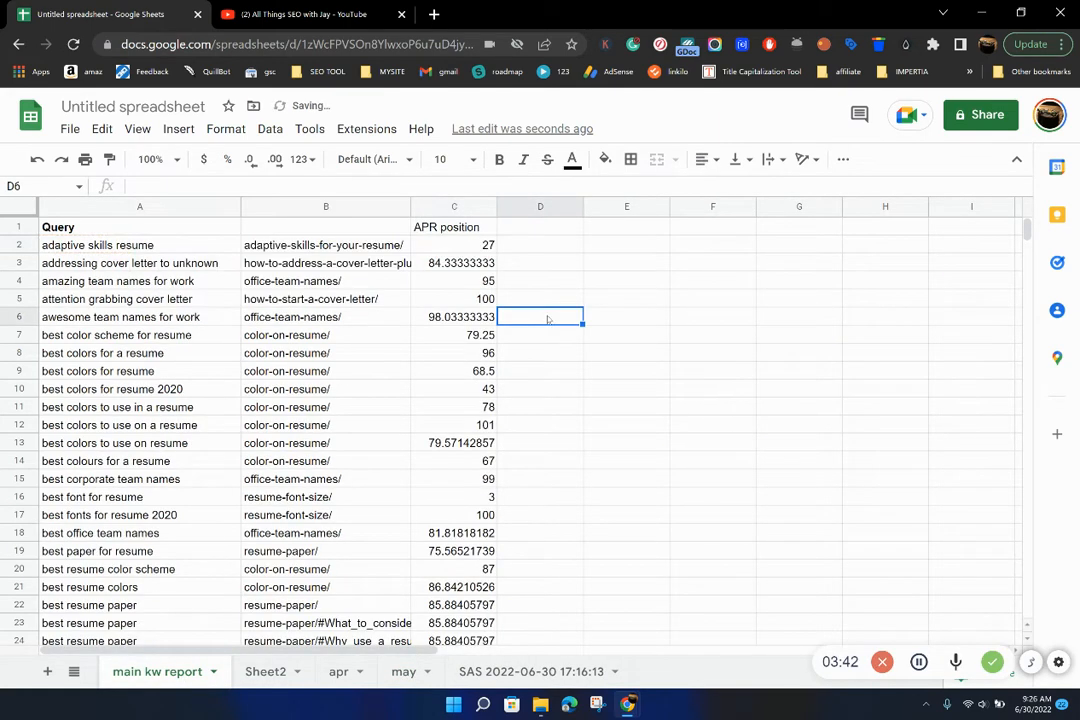
click(474, 247)
double_click(474, 247)
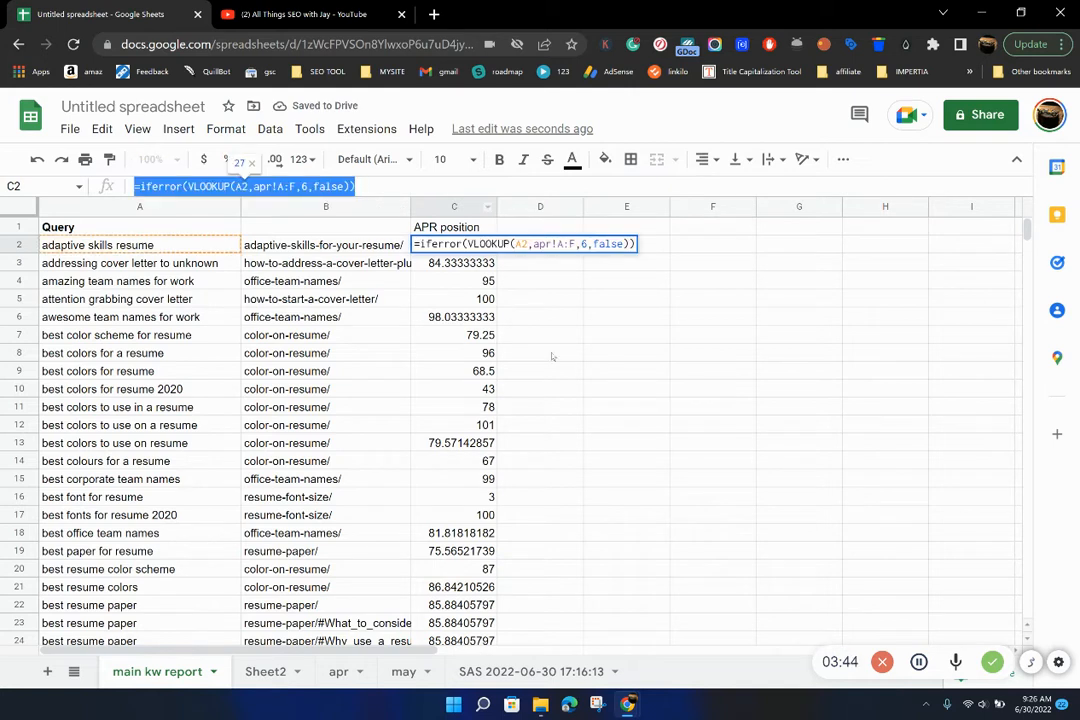
click(540, 340)
click(530, 246)
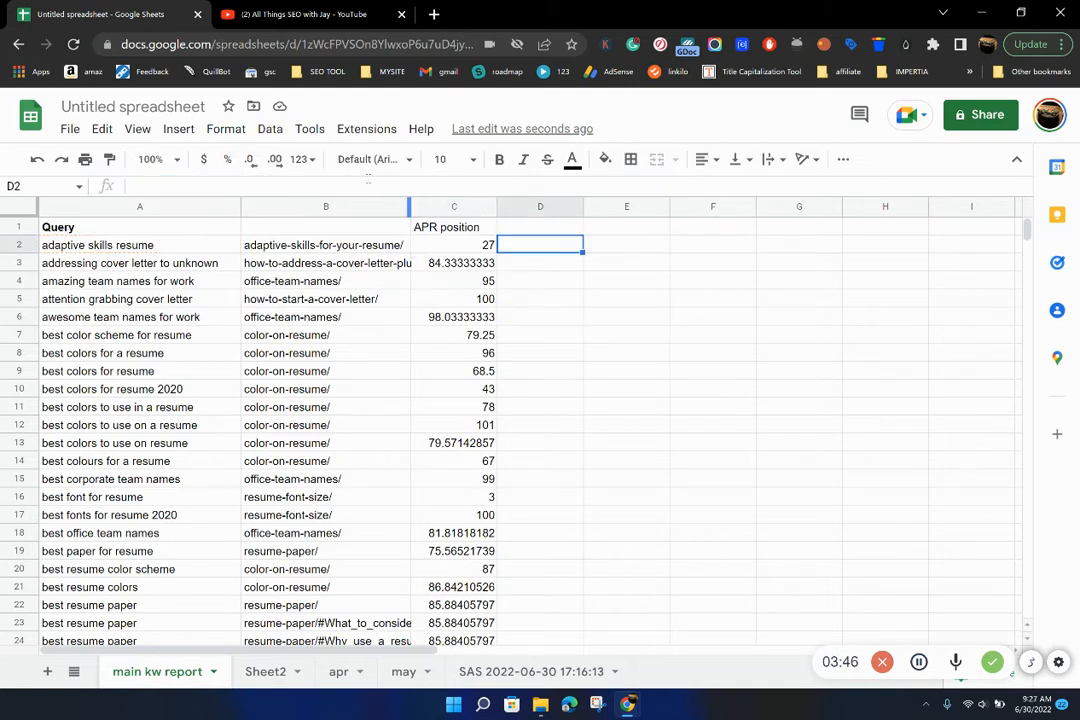
click(265, 188)
text(=iferror(VLOOKUP(A2,apr!A:F,6,false)))
double_click(263, 187)
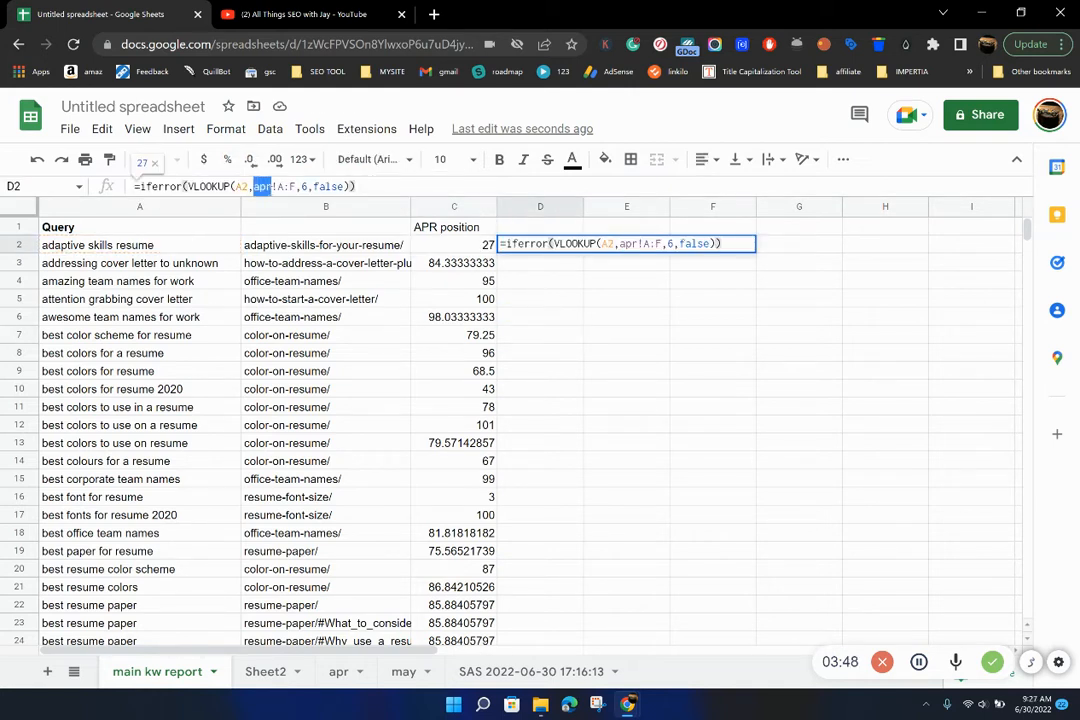
text(may)
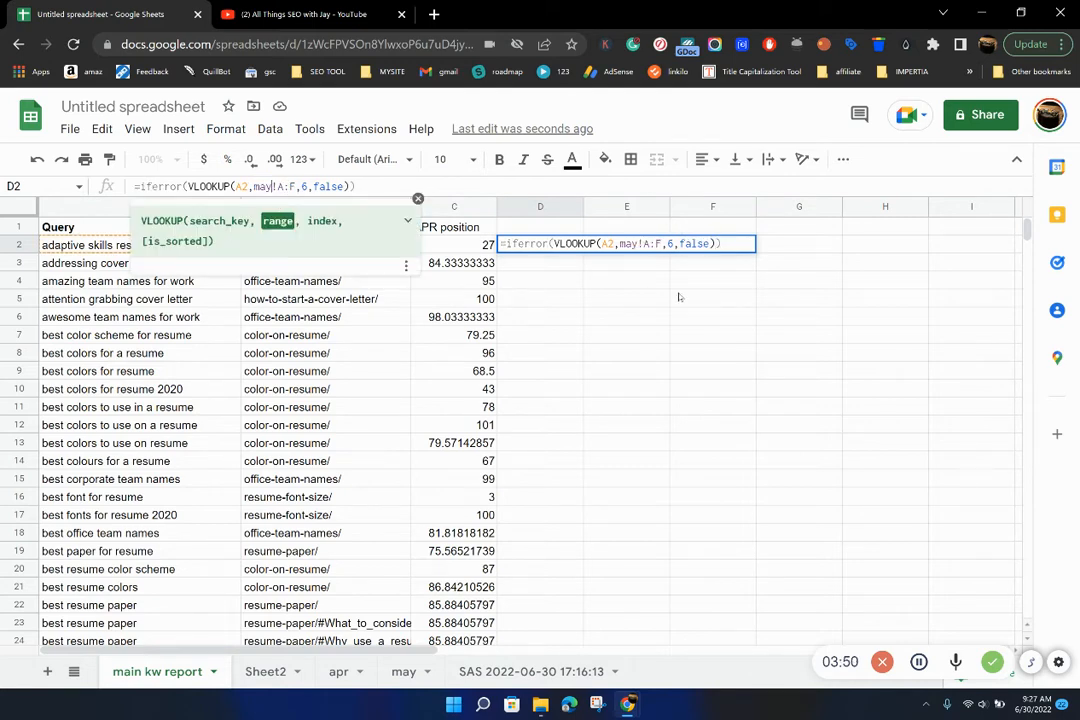
key(Return)
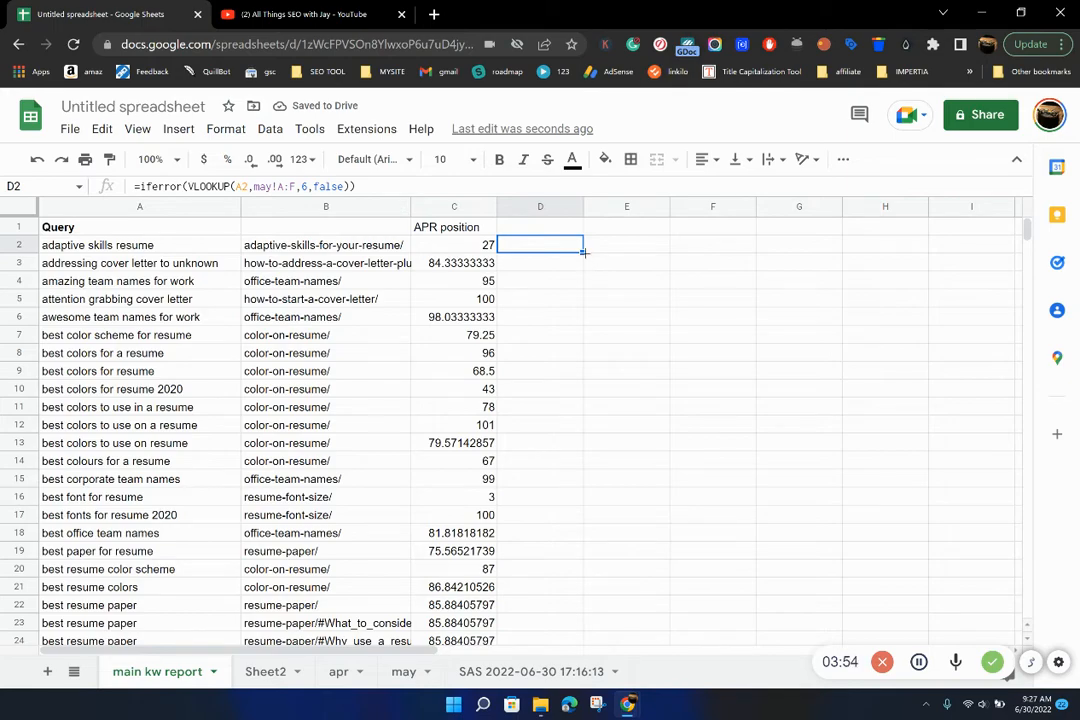
- Fill D2's may lookup formula down column D through row 207 on main kw report
drag(583, 252, 580, 521)
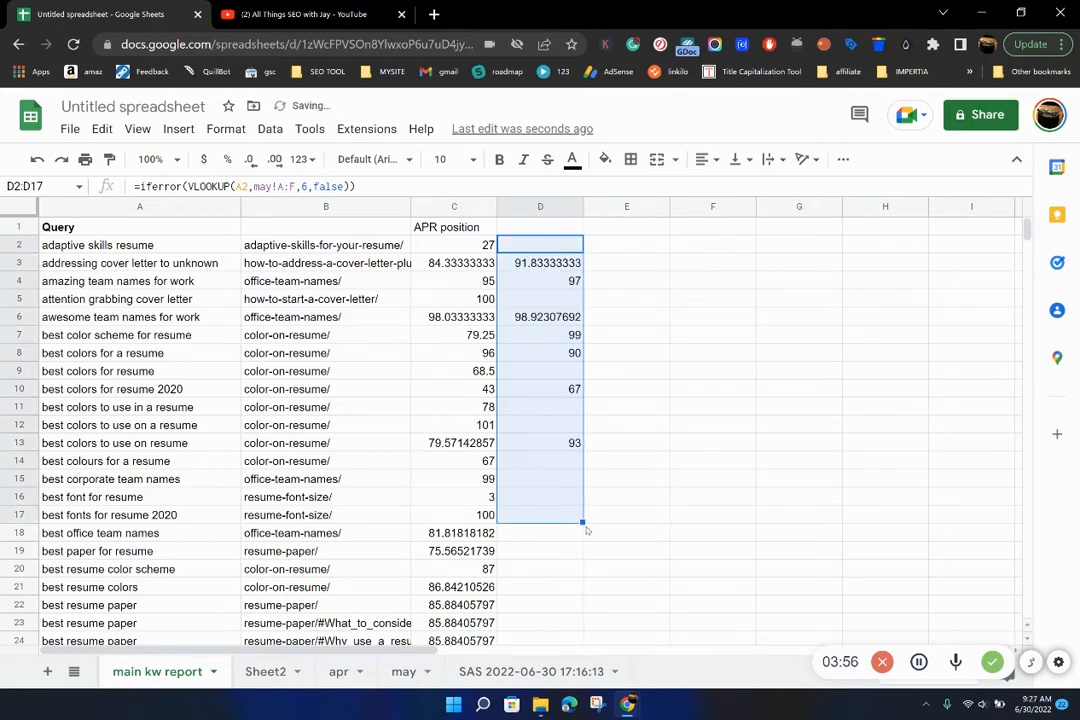
scroll(582, 524, down, 20)
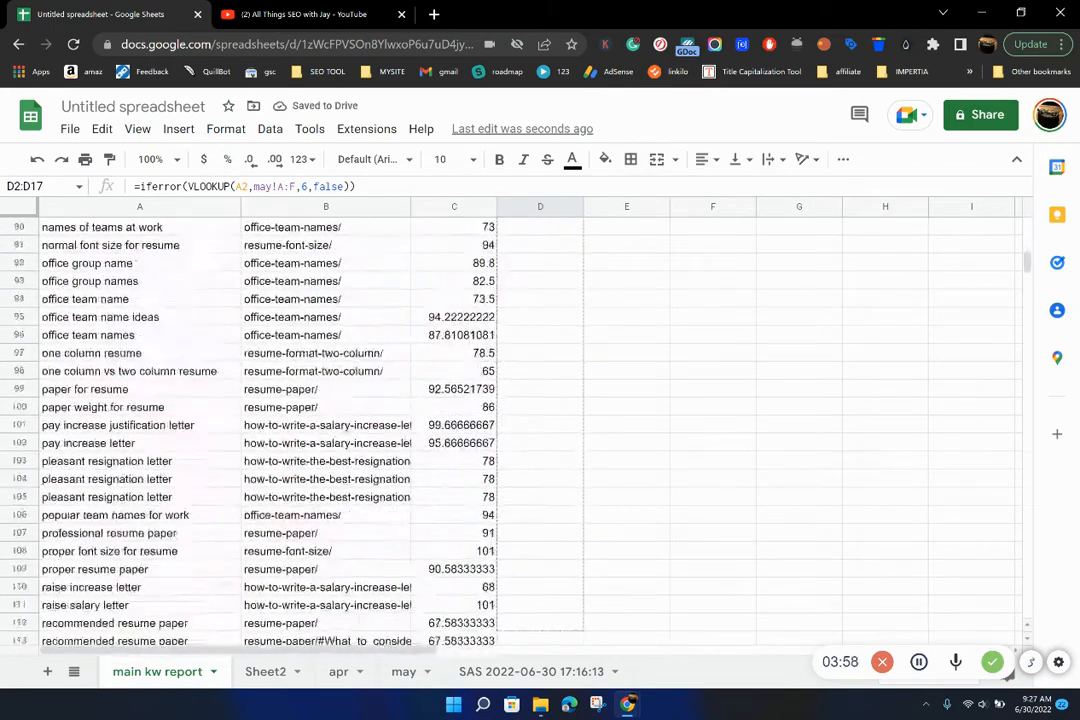
scroll(677, 340, down, 10)
key(ctrl+shift+Down)
key(ctrl+d)
scroll(677, 345, up, 20)
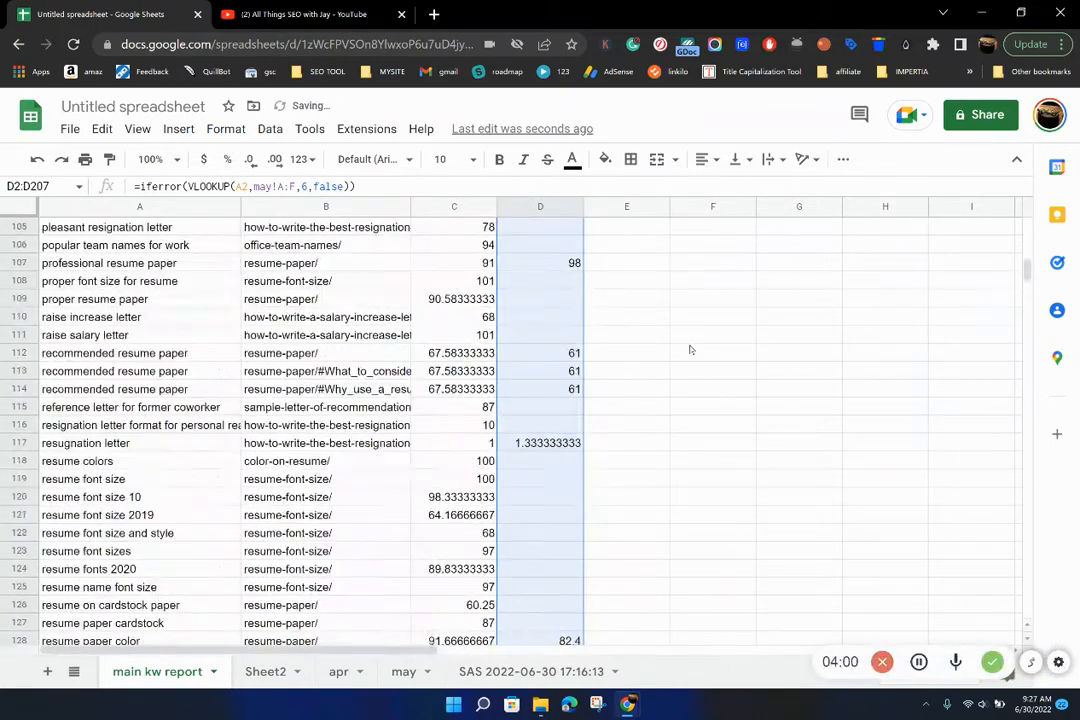
scroll(678, 345, up, 15)
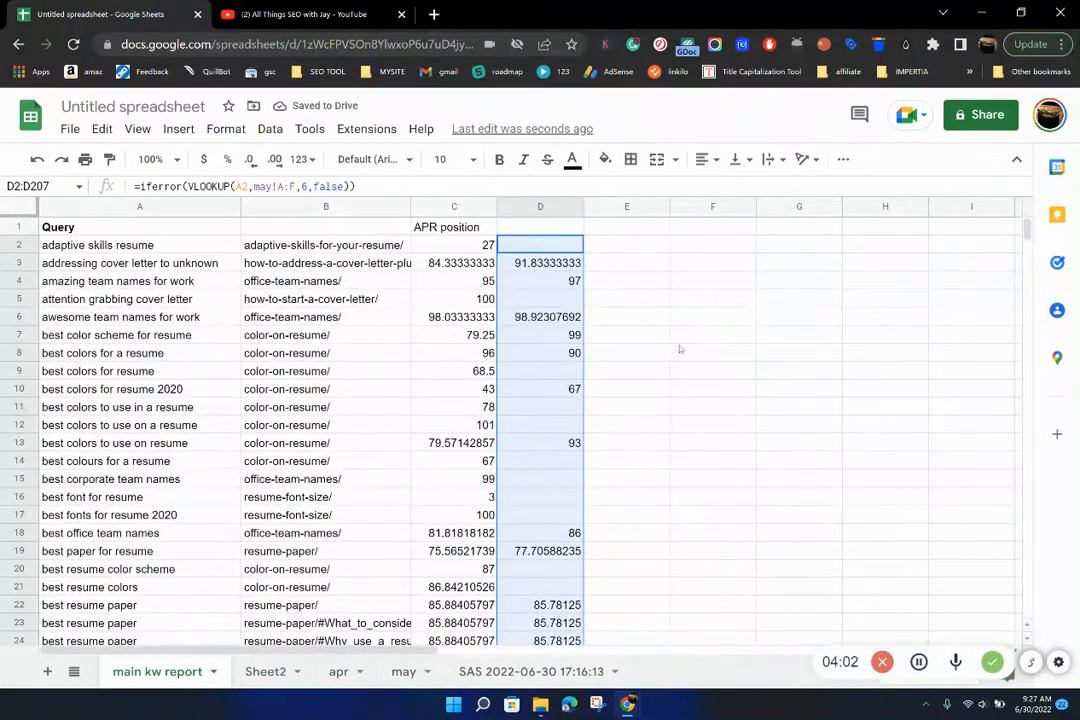
drag(666, 352, 673, 352)
click(538, 244)
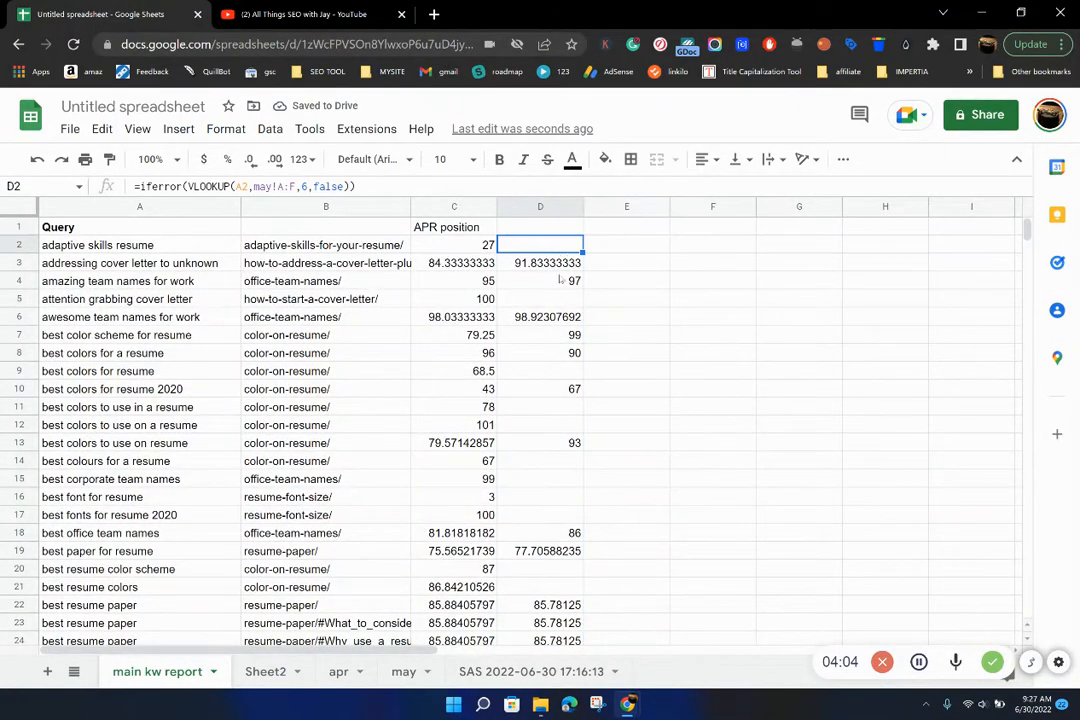
click(528, 672)
right_click(528, 672)
click(515, 456)
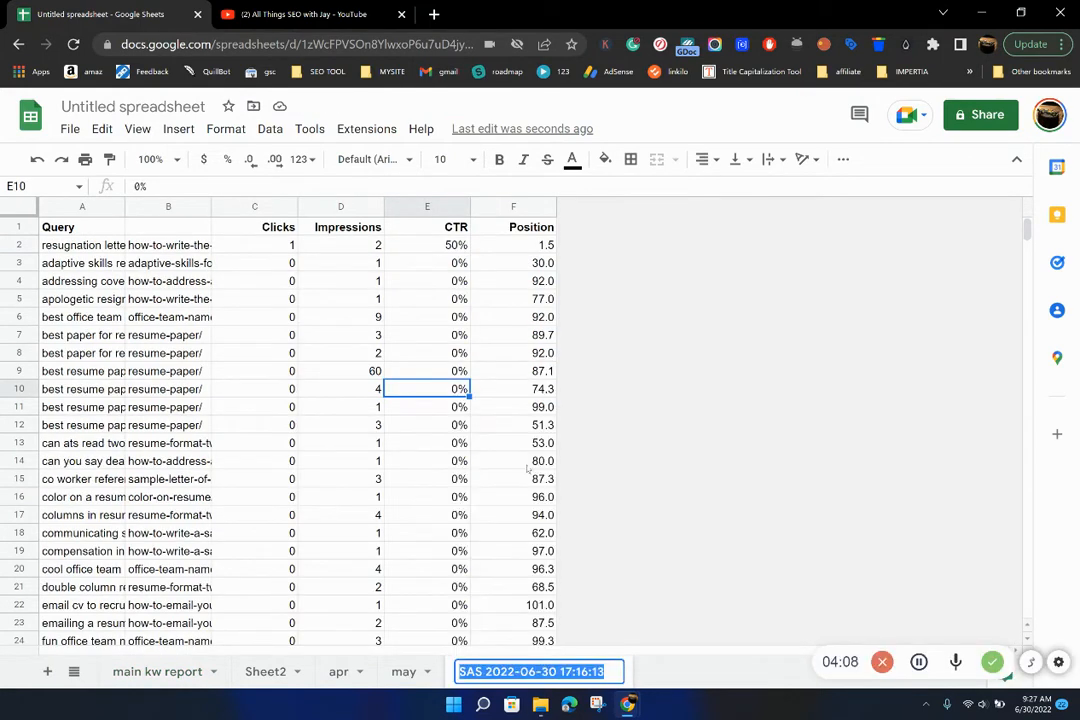
text(june)
key(Return)
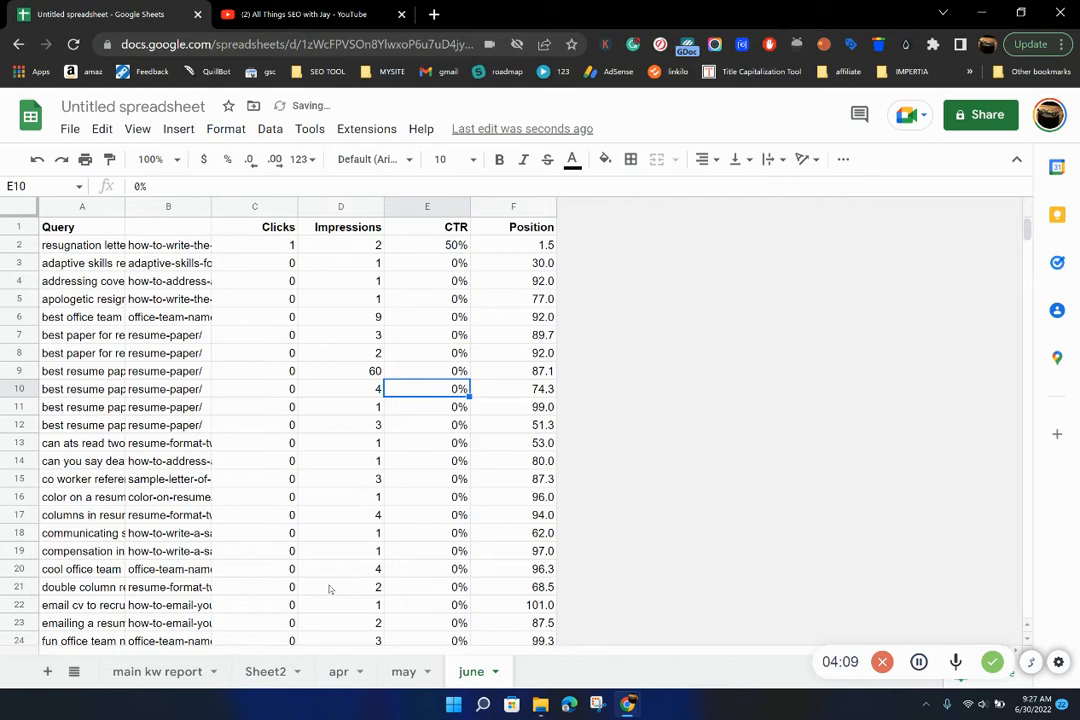
- Reuse the lookup formula in E2 on main kw report, pointing it at the june sheet: =iferror(VLOOKUP(A2,june!A:F,6,false))
click(215, 675)
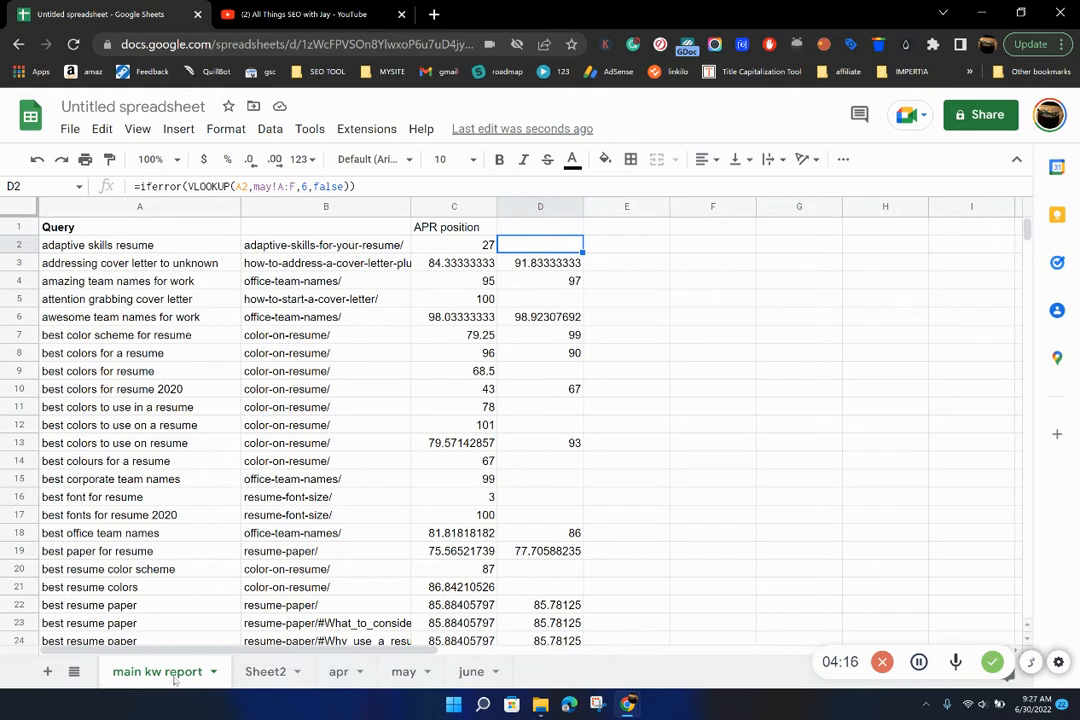
click(624, 250)
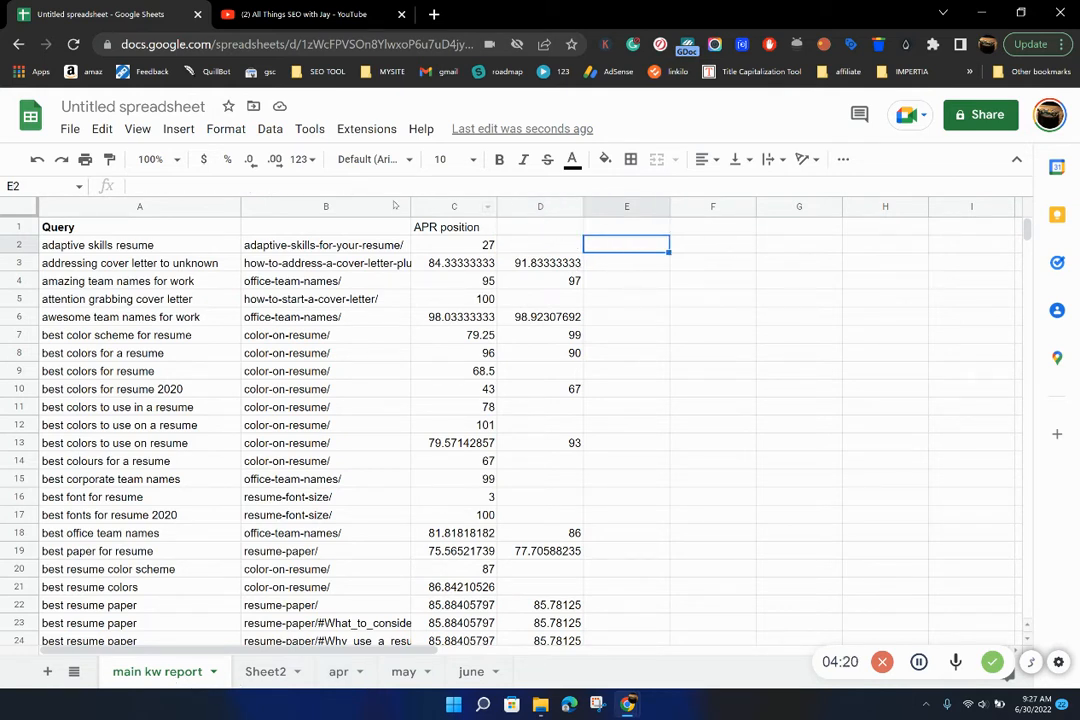
text(=iferror(VLOOKUP(A2,apr!A:F,6,false)))
double_click(255, 187)
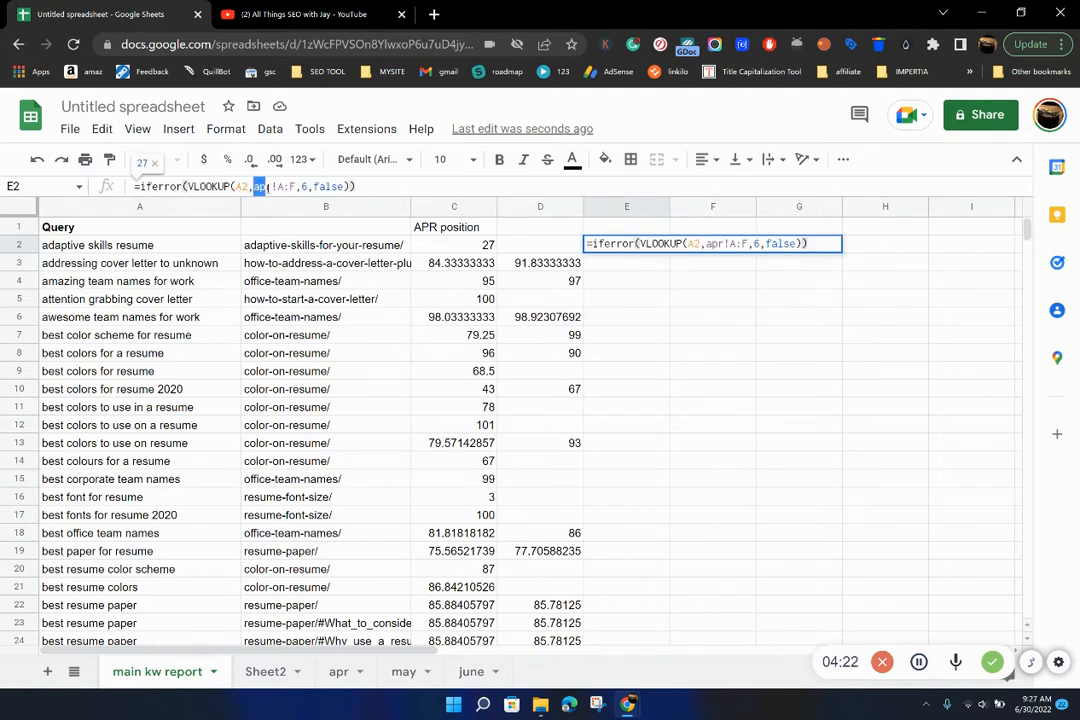
text(june)
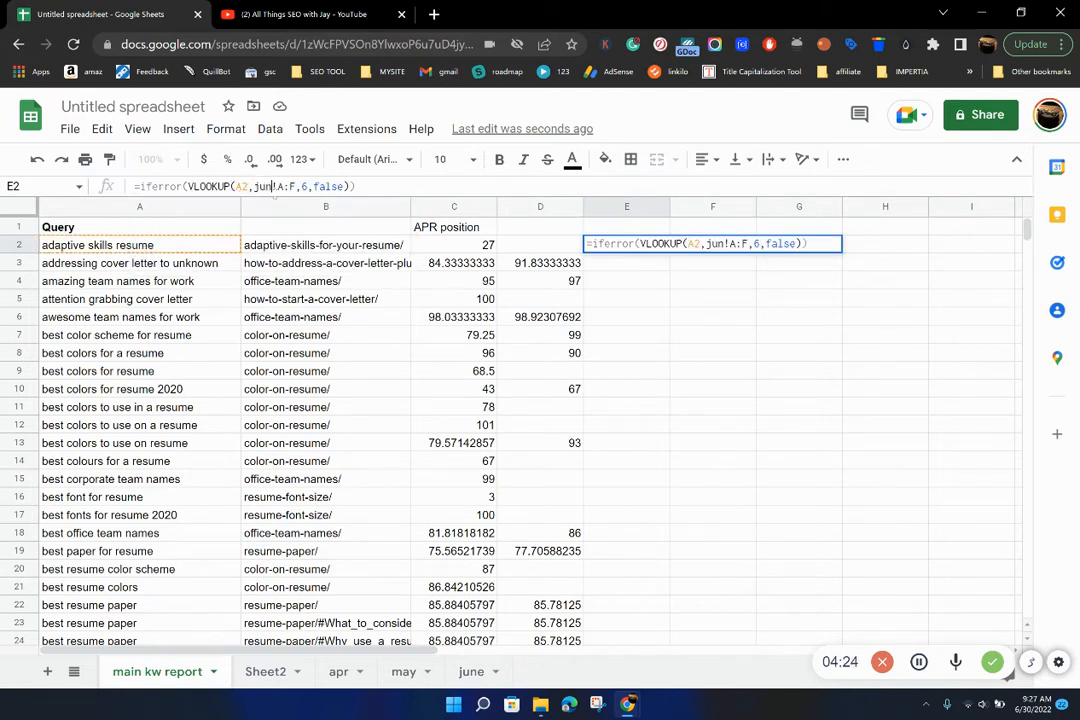
key(Return)
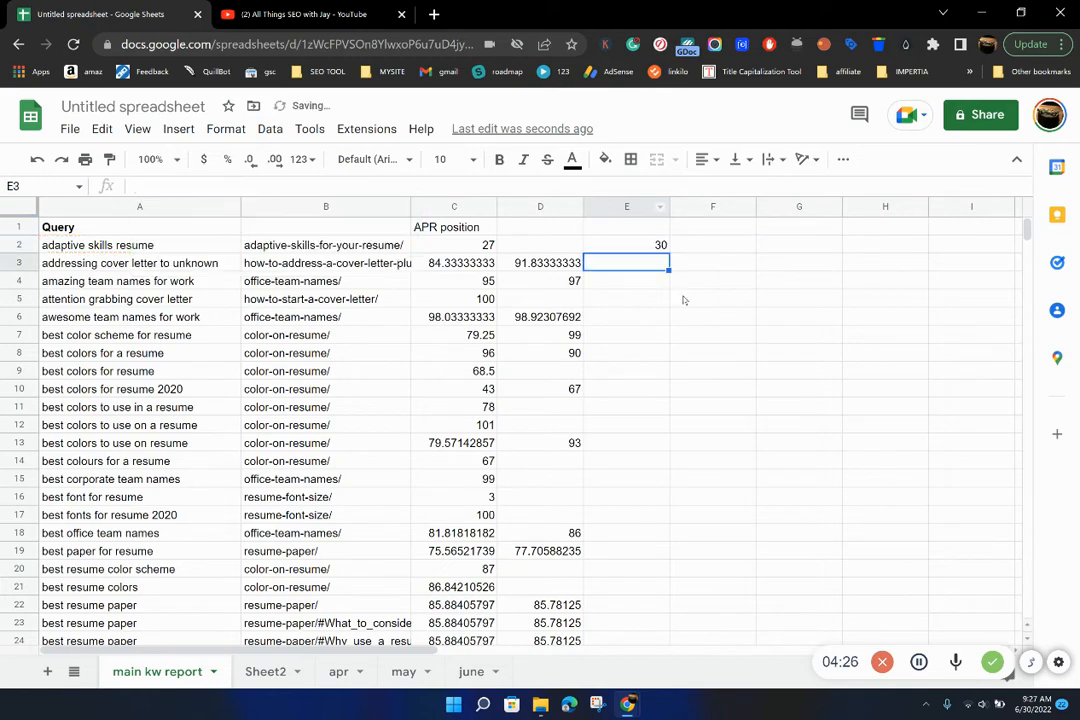
- Fill E2's june lookup formula down column E through row 198
click(627, 246)
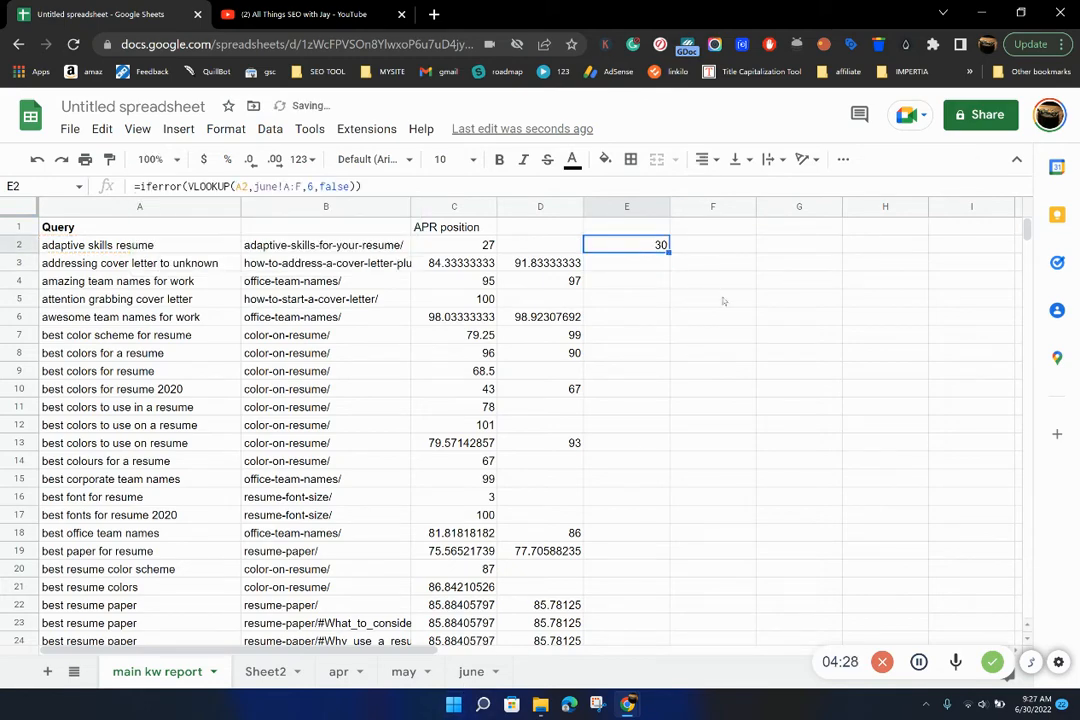
drag(668, 253, 713, 700)
scroll(590, 440, up, 20)
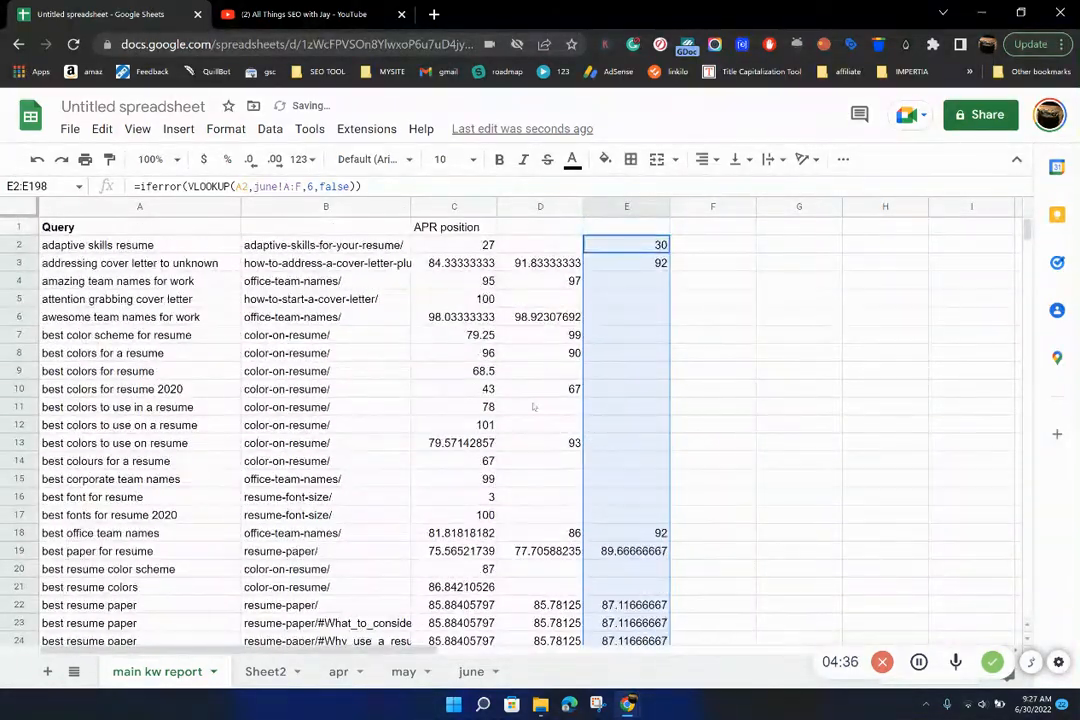
- Freeze the first row of main kw report so the headers stay in view
click(199, 371)
click(268, 373)
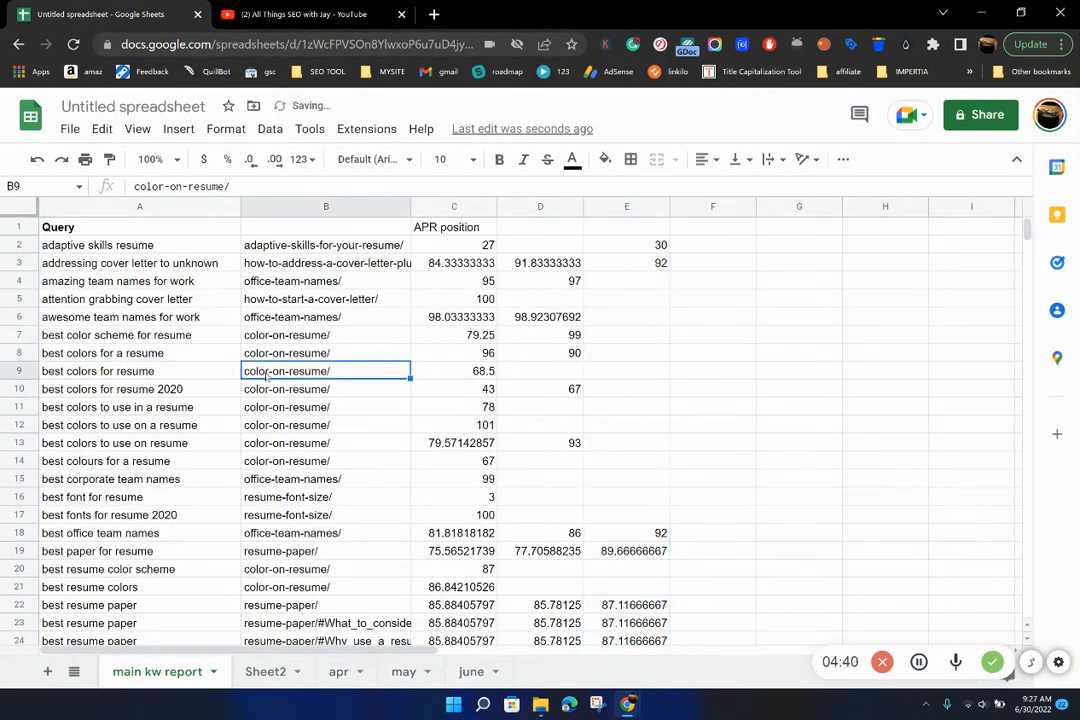
click(137, 129)
mouse_move(340, 188)
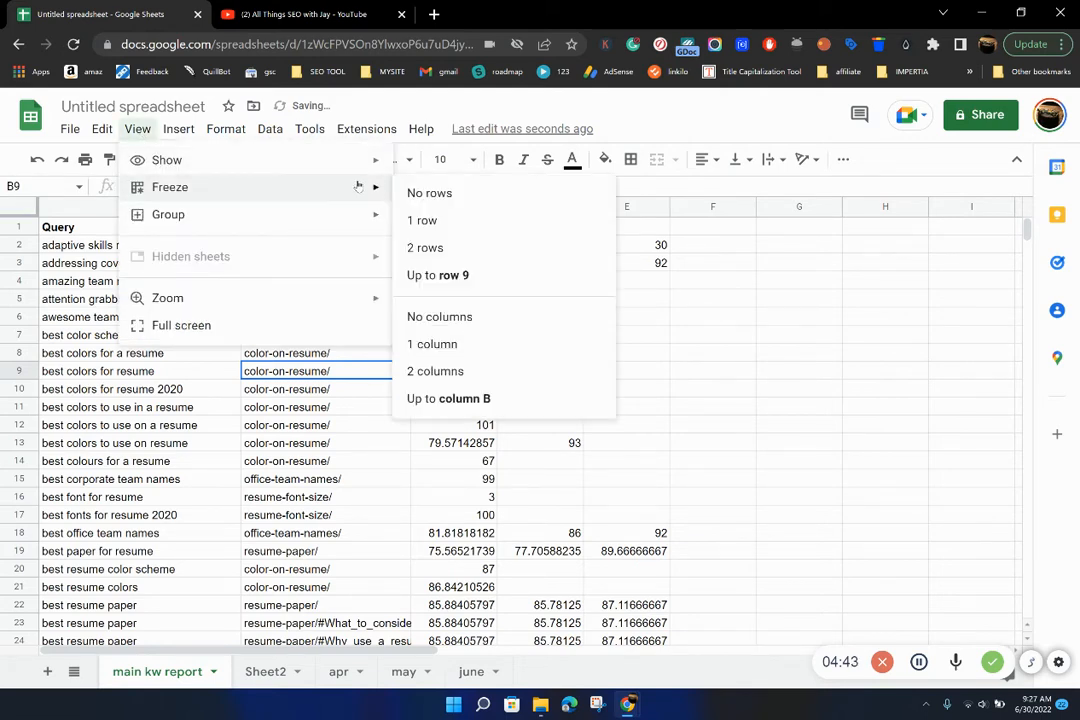
click(482, 220)
right_click(190, 206)
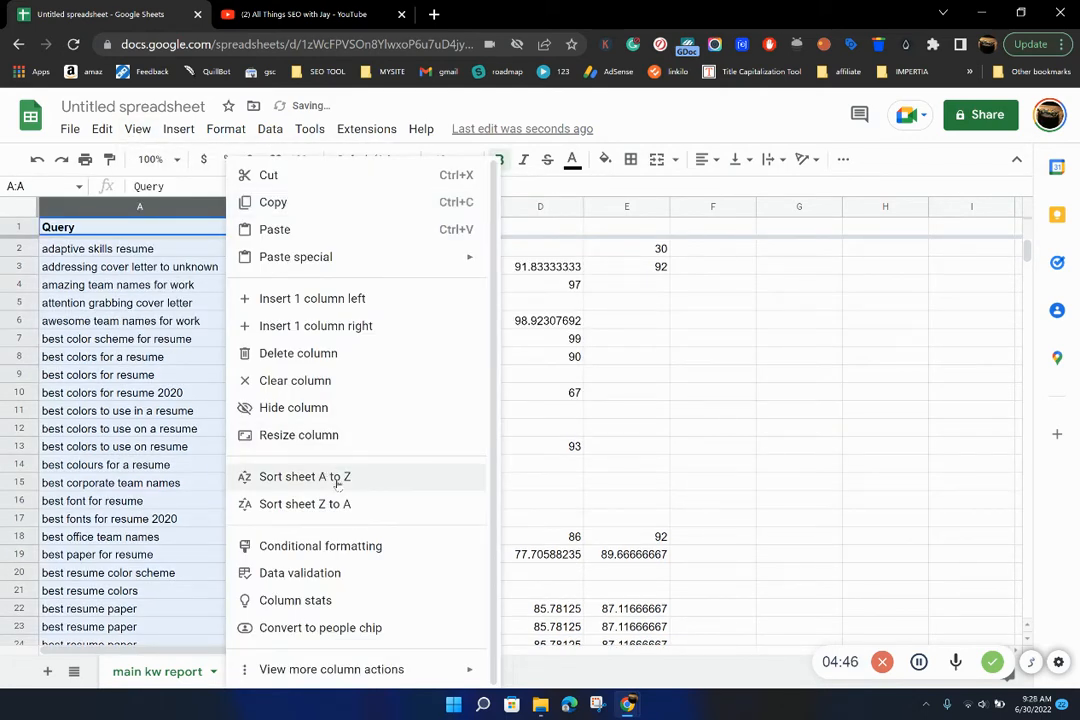
click(284, 410)
click(160, 446)
- Examine the repeated best resume paper color queries in rows 25 to 27 and compare their page URLs in column B
scroll(199, 478, down, 4)
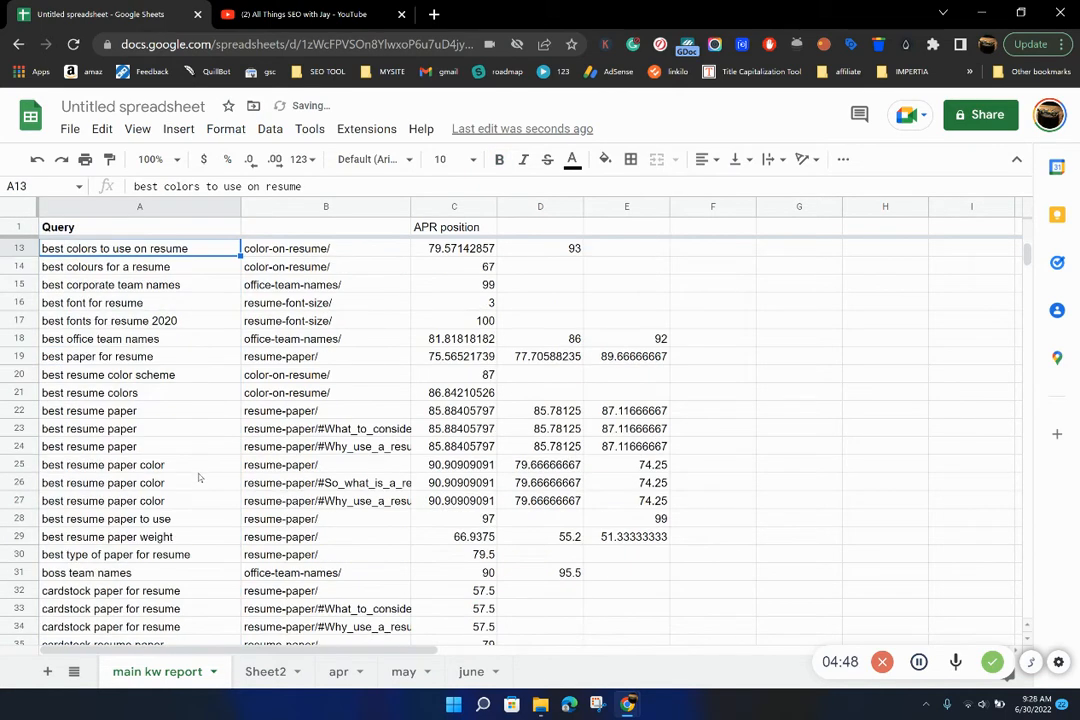
click(199, 466)
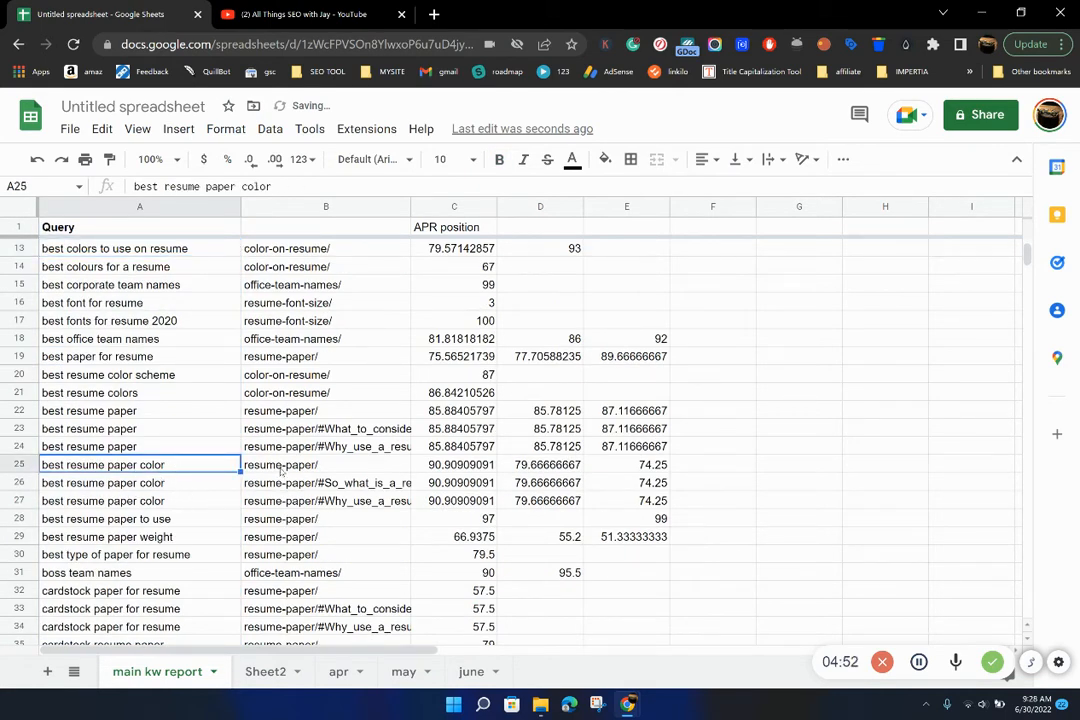
key(Right)
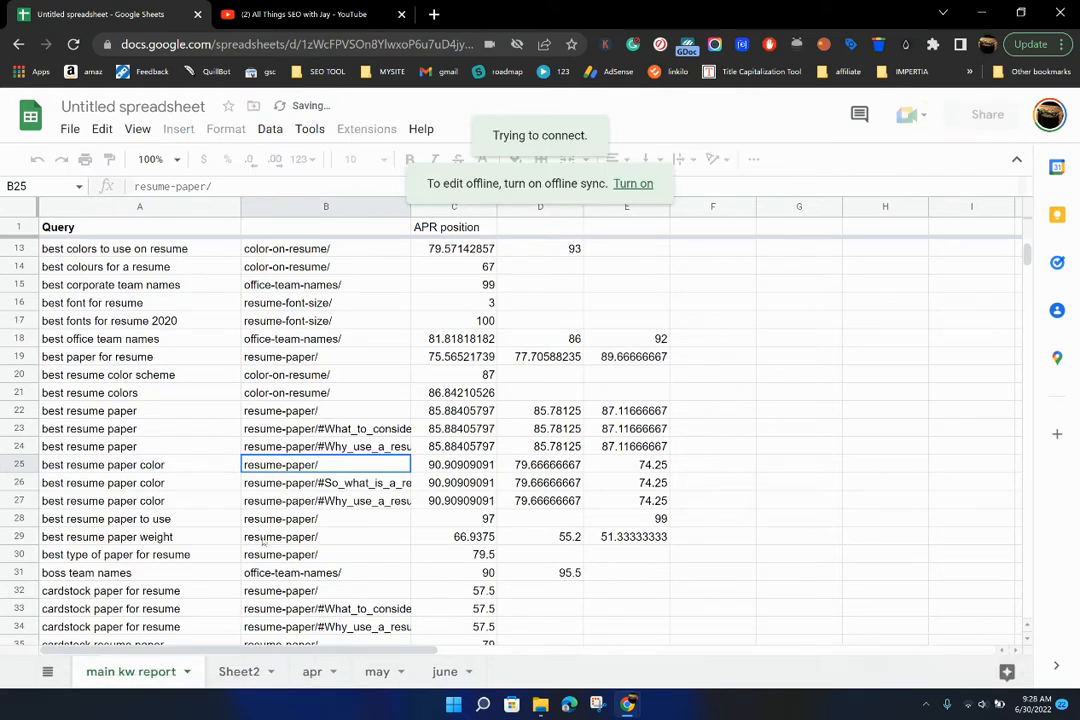
key(Down)
click(308, 501)
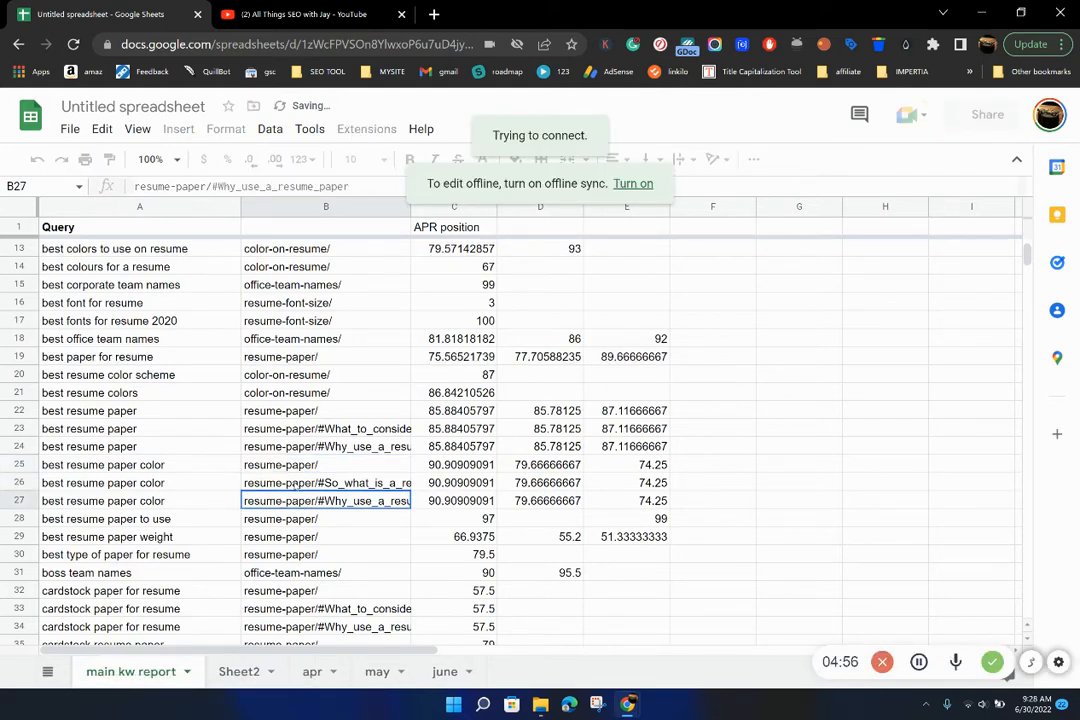
key(Up)
key(Down)
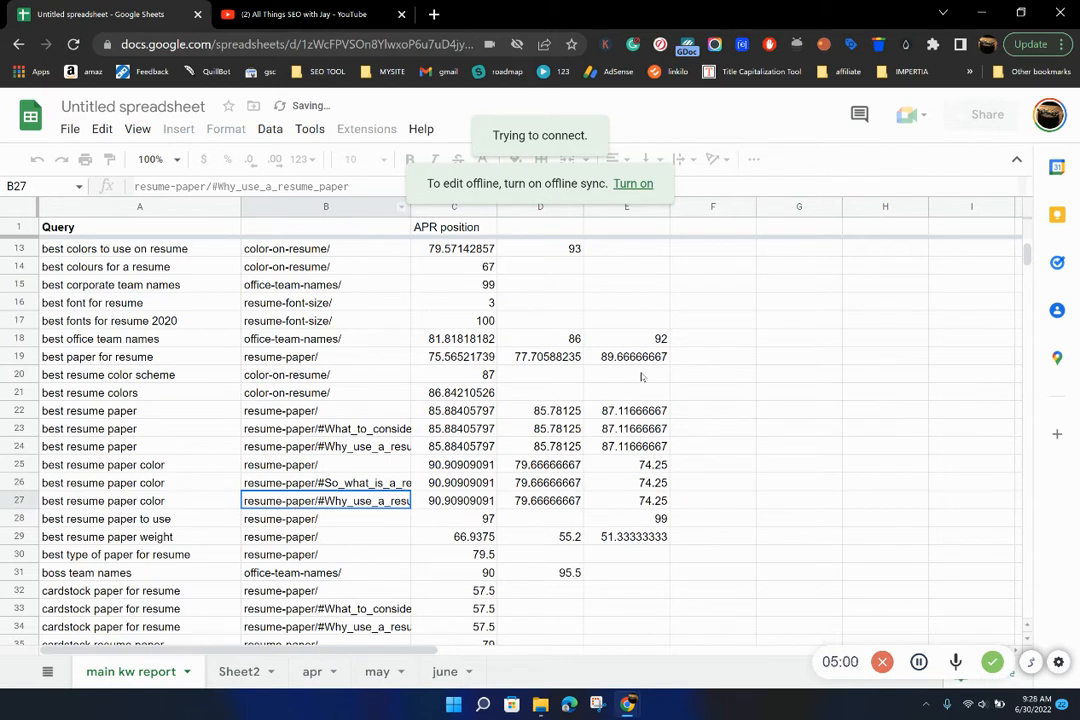
click(332, 487)
click(328, 496)
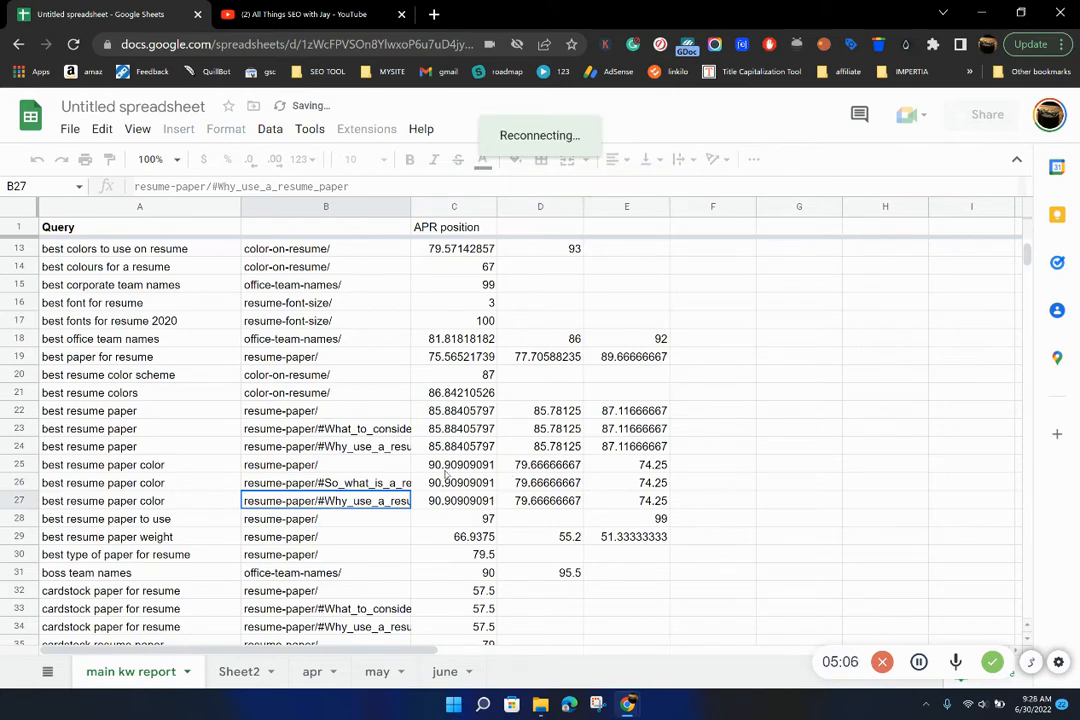
- Compare the monthly positions of the best resume paper color rows from column C to column E
click(450, 466)
click(630, 466)
click(638, 496)
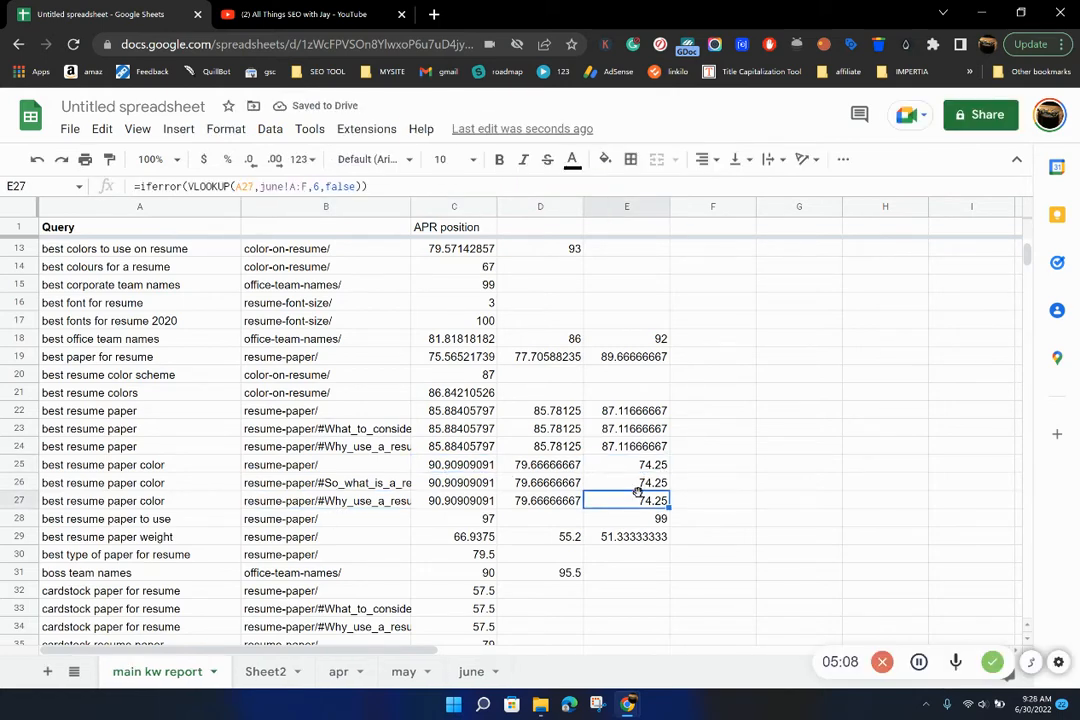
key(Up)
key(Up)
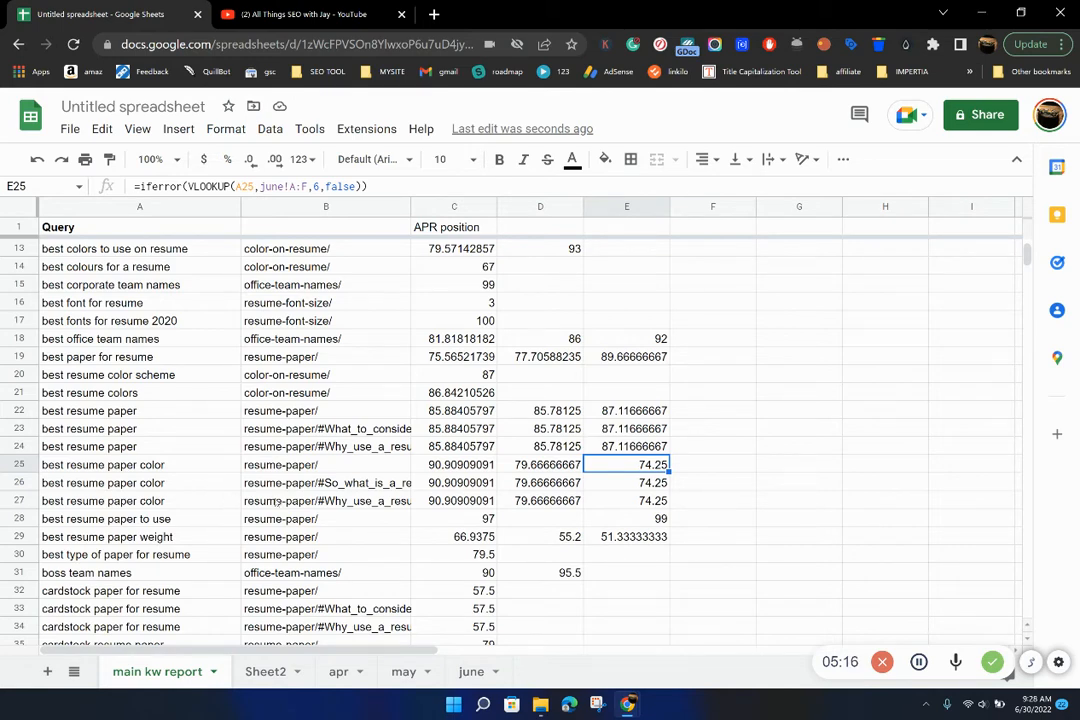
- Inspect the APR position formula for the best resume colors query in C21 and the apr sheet it refers to
click(172, 416)
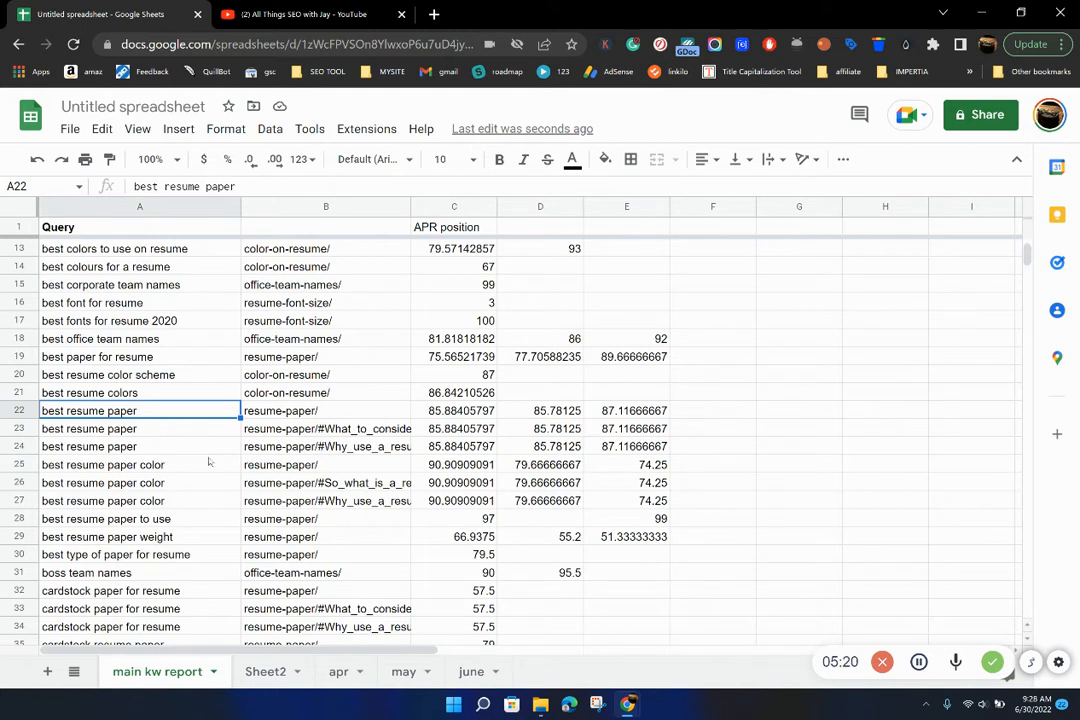
click(225, 380)
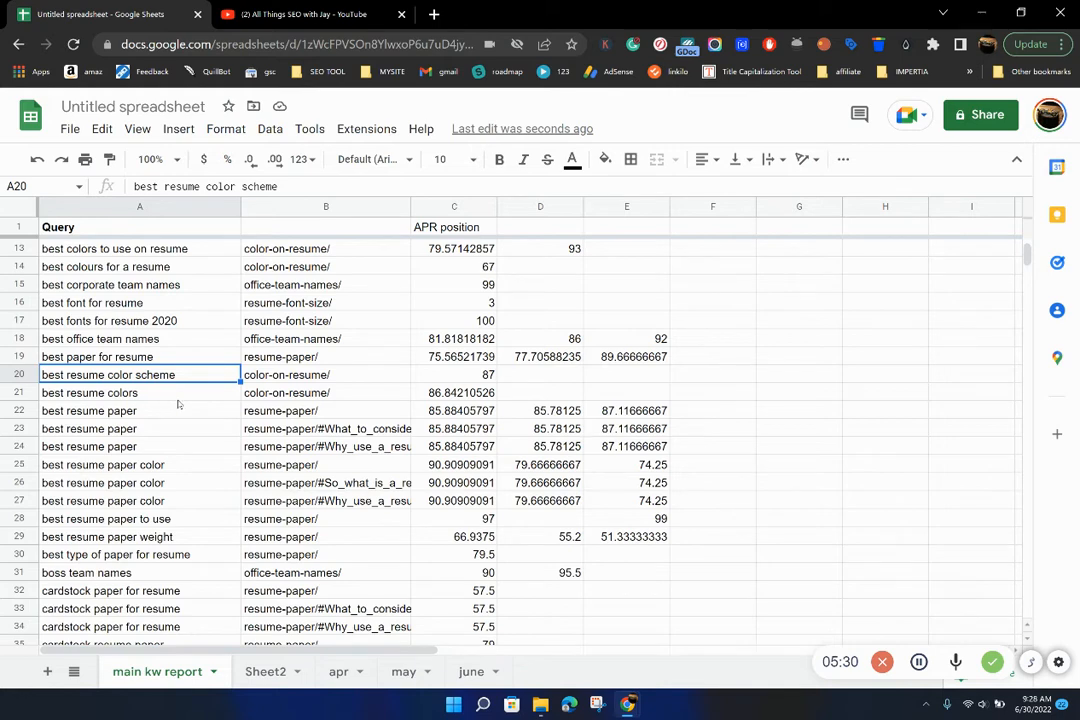
key(Down)
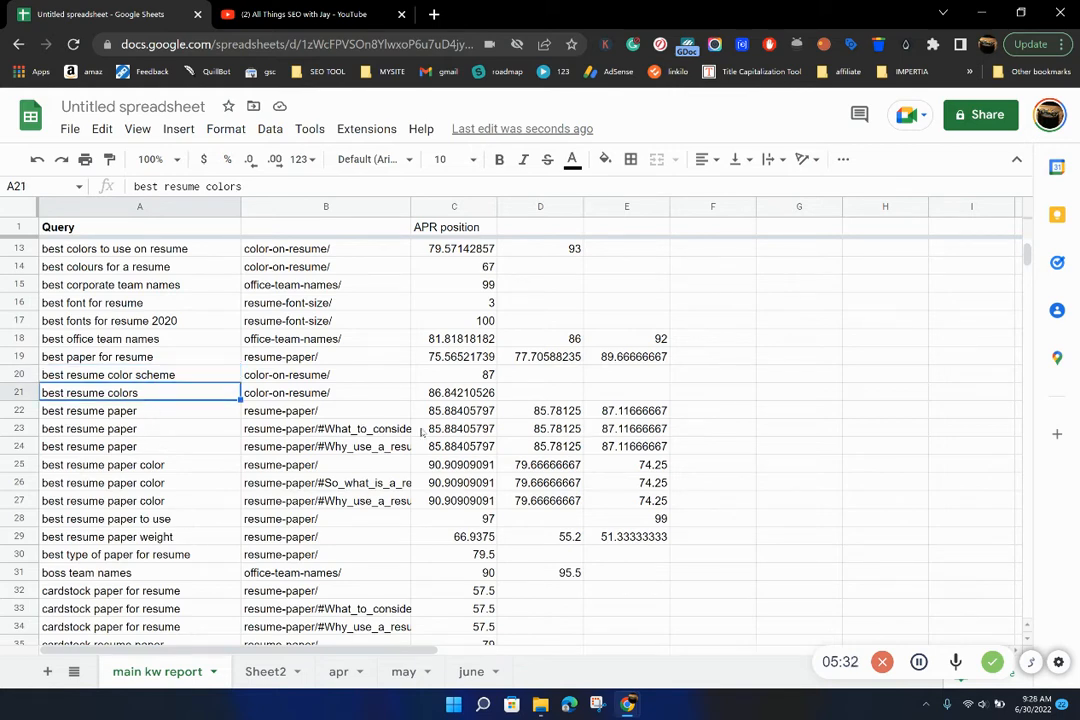
key(Right)
key(Right)
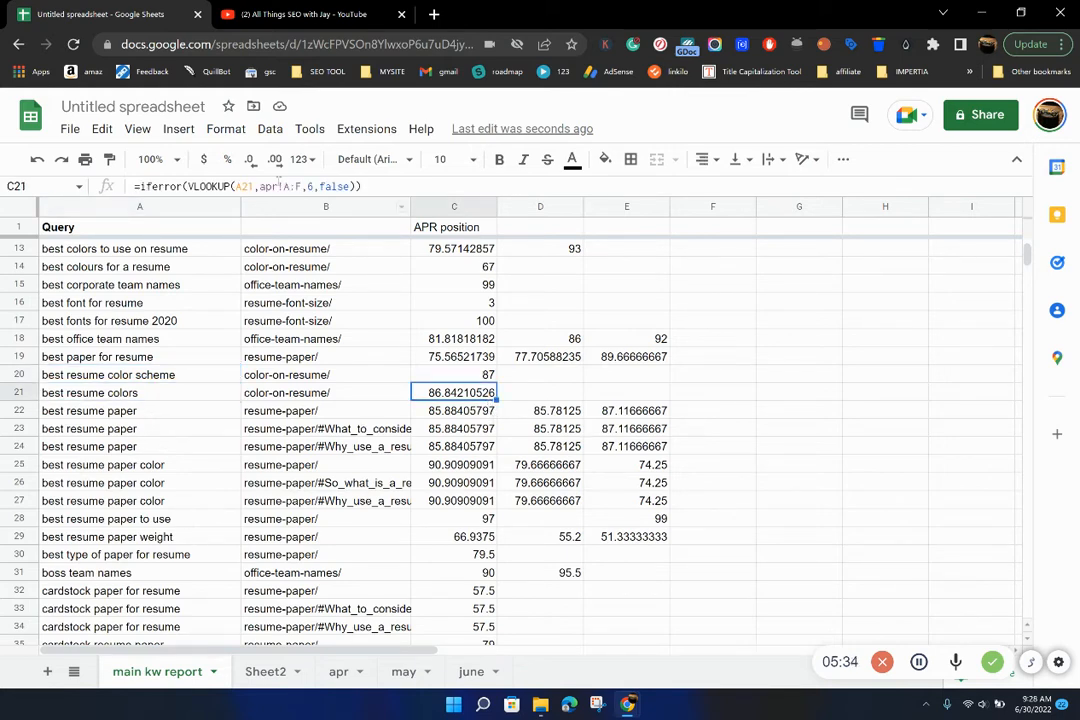
click(338, 671)
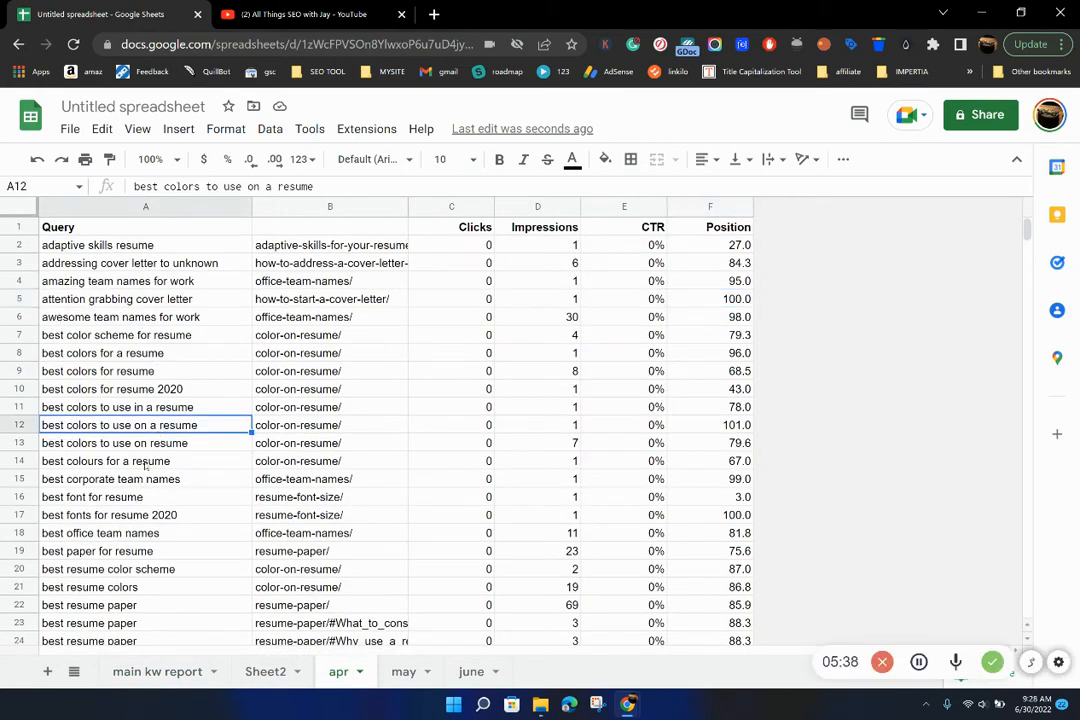
click(160, 671)
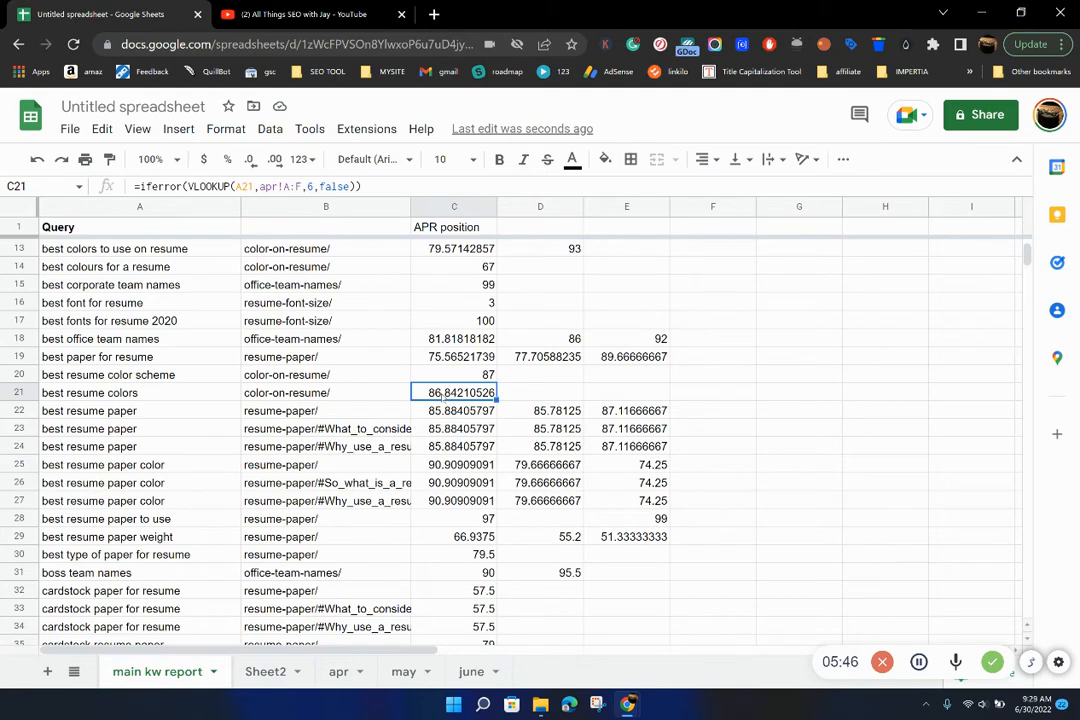
- Search the apr sheet for "best resume color" and check the matching query's Position value against the report
click(177, 397)
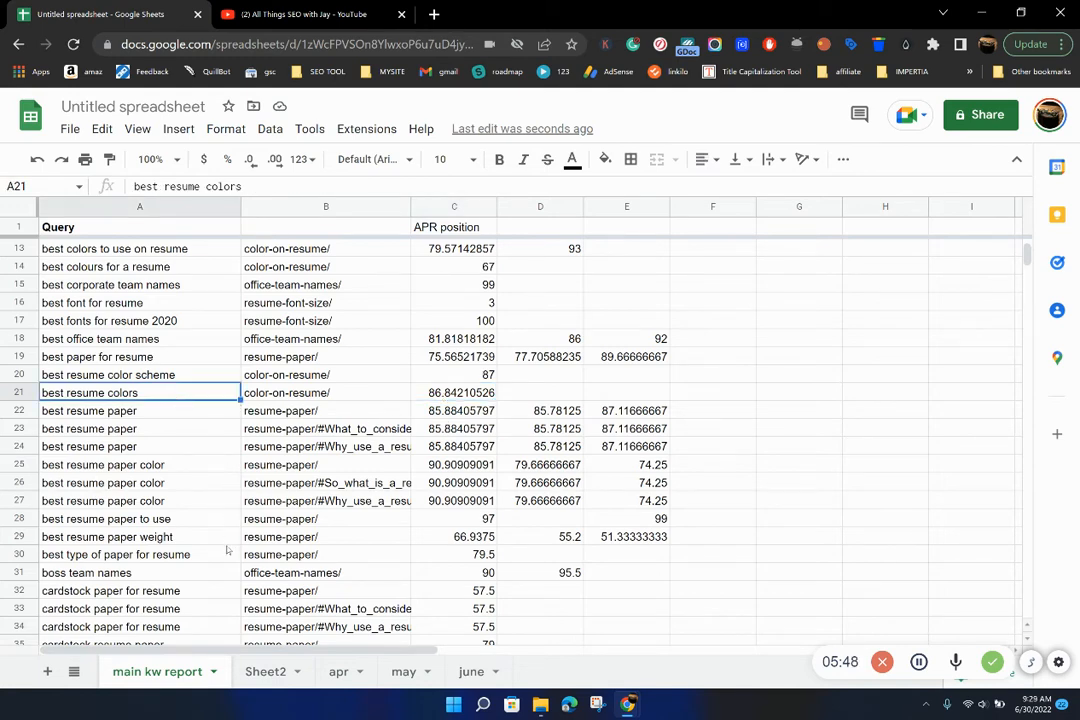
click(265, 671)
click(338, 671)
key(ctrl+f)
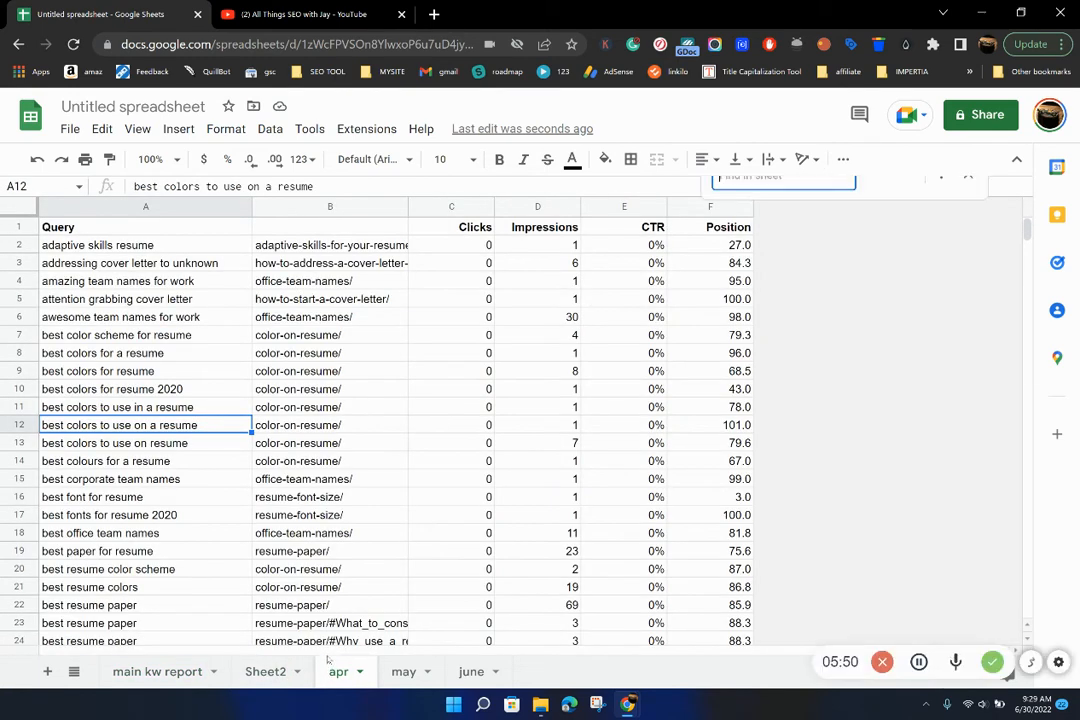
text(best resume color)
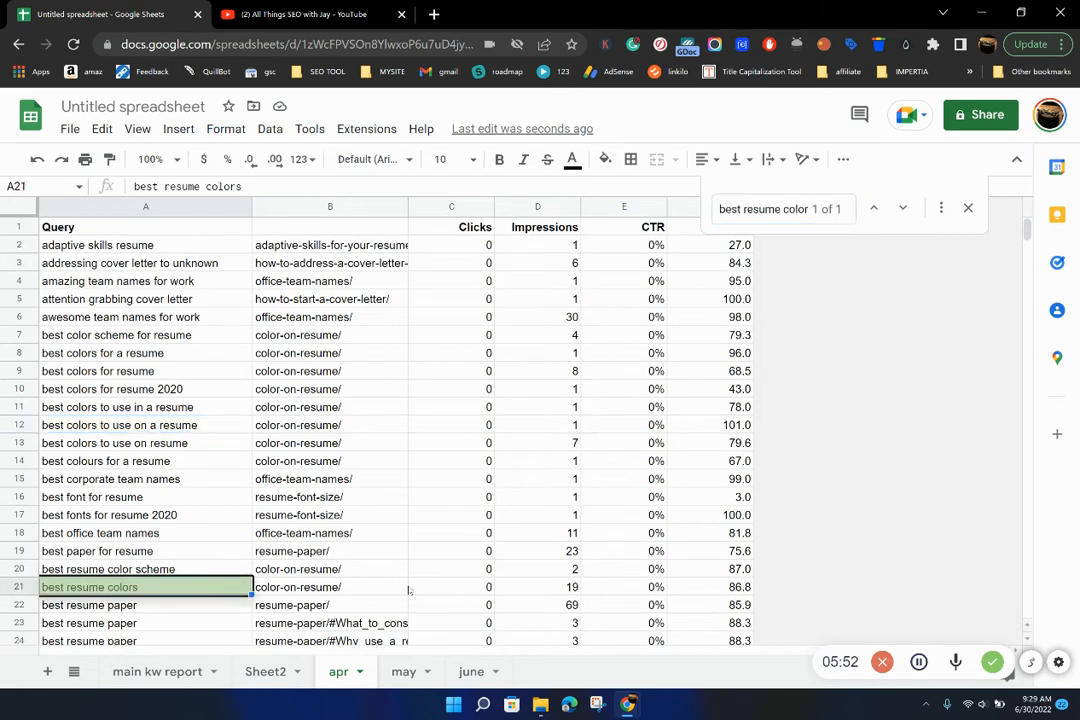
click(720, 588)
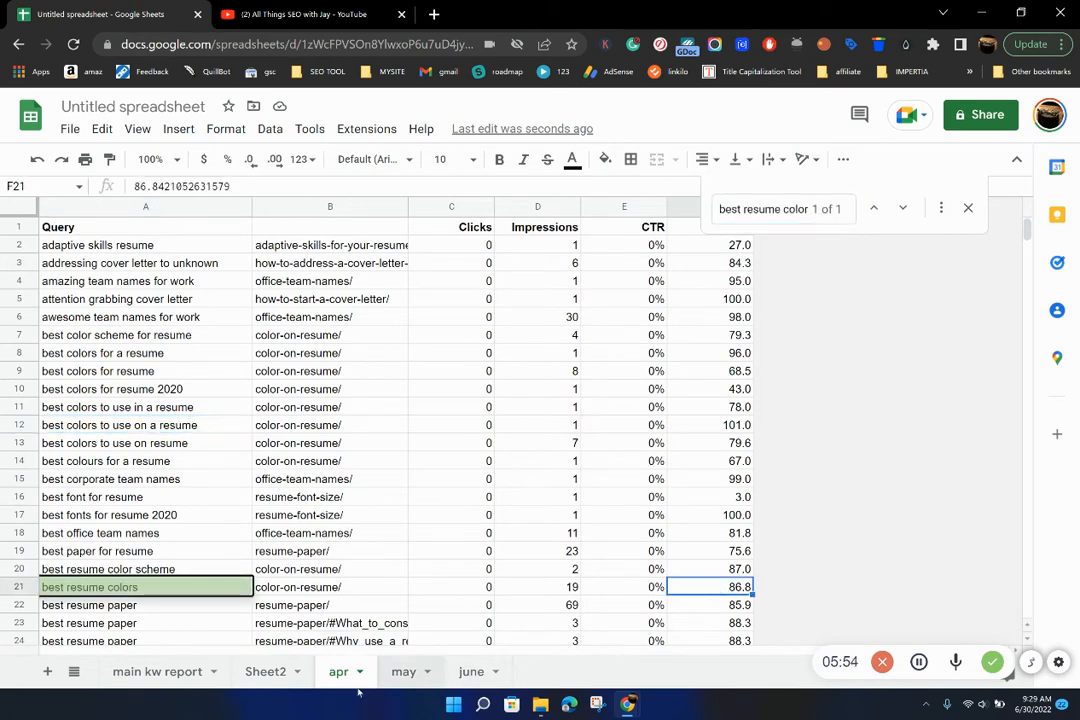
- Return to the main kw report sheet, review the best resume colors position in C21, and close the search
click(185, 671)
click(453, 392)
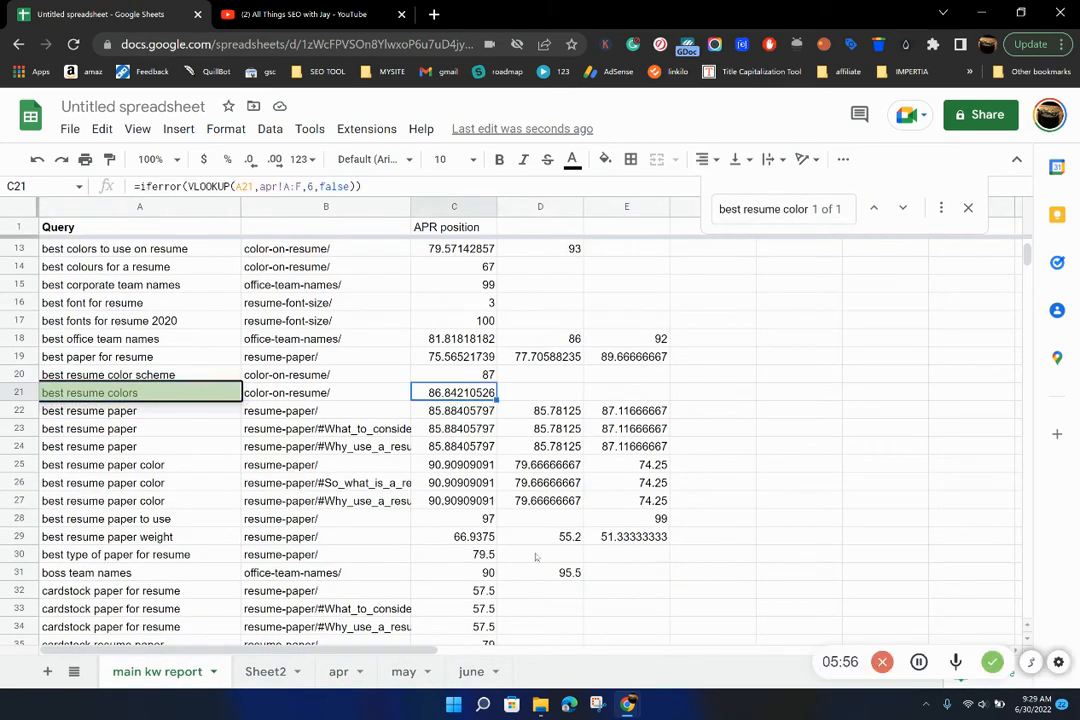
scroll(419, 502, up, 3)
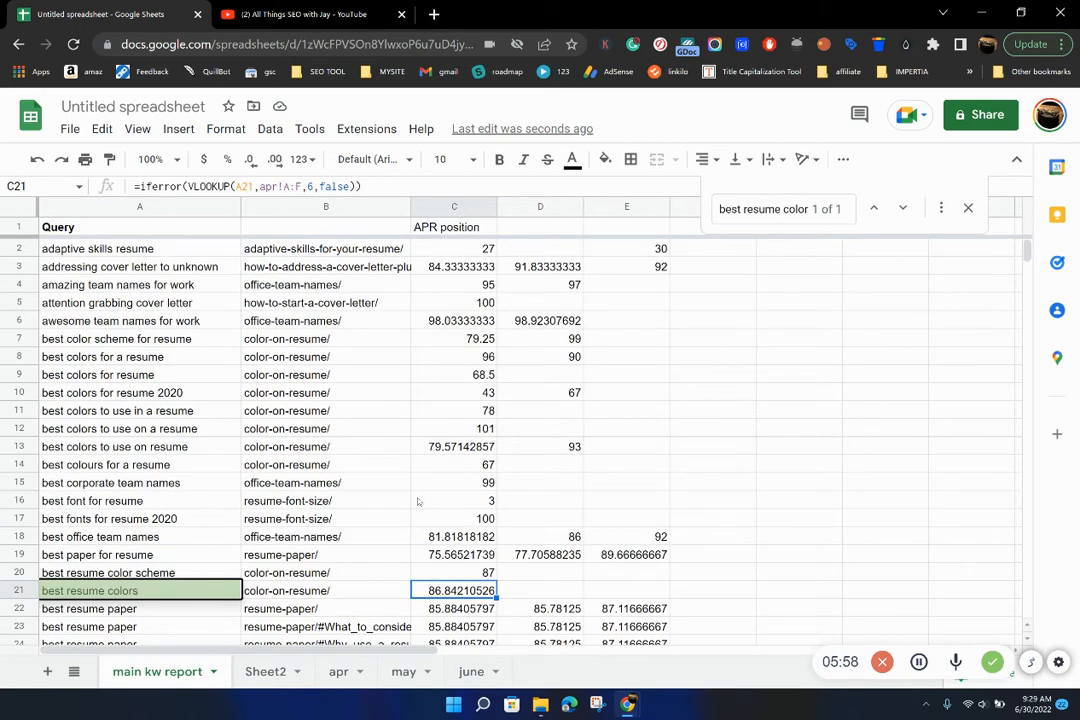
scroll(419, 502, down, 4)
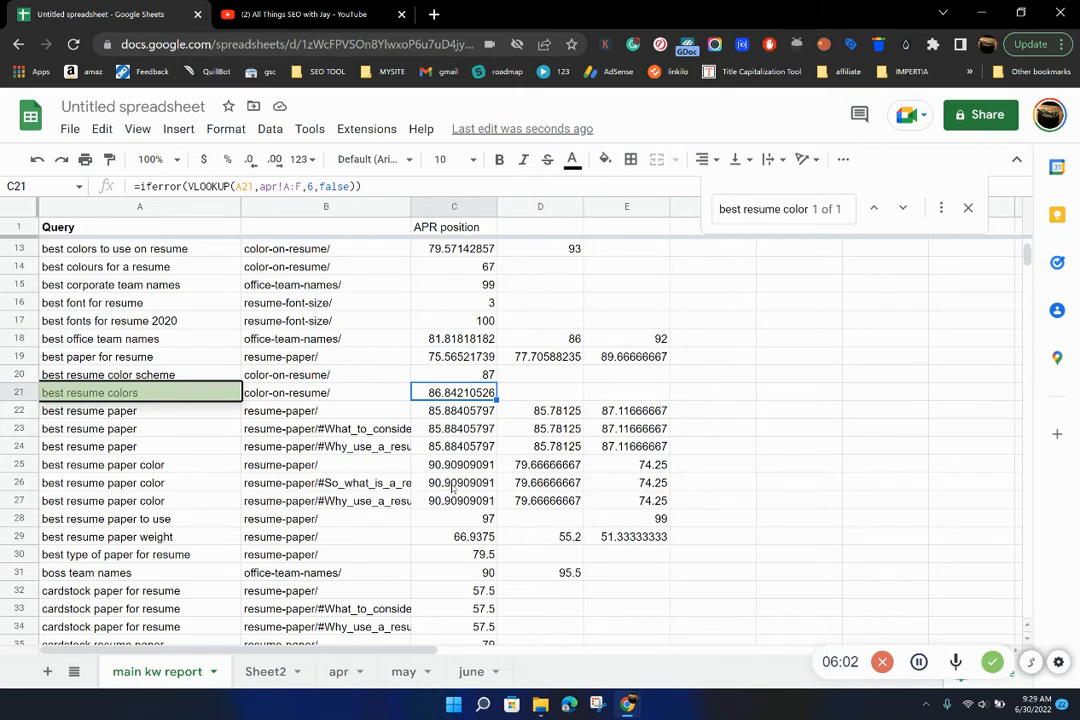
click(968, 207)
scroll(330, 426, up, 4)
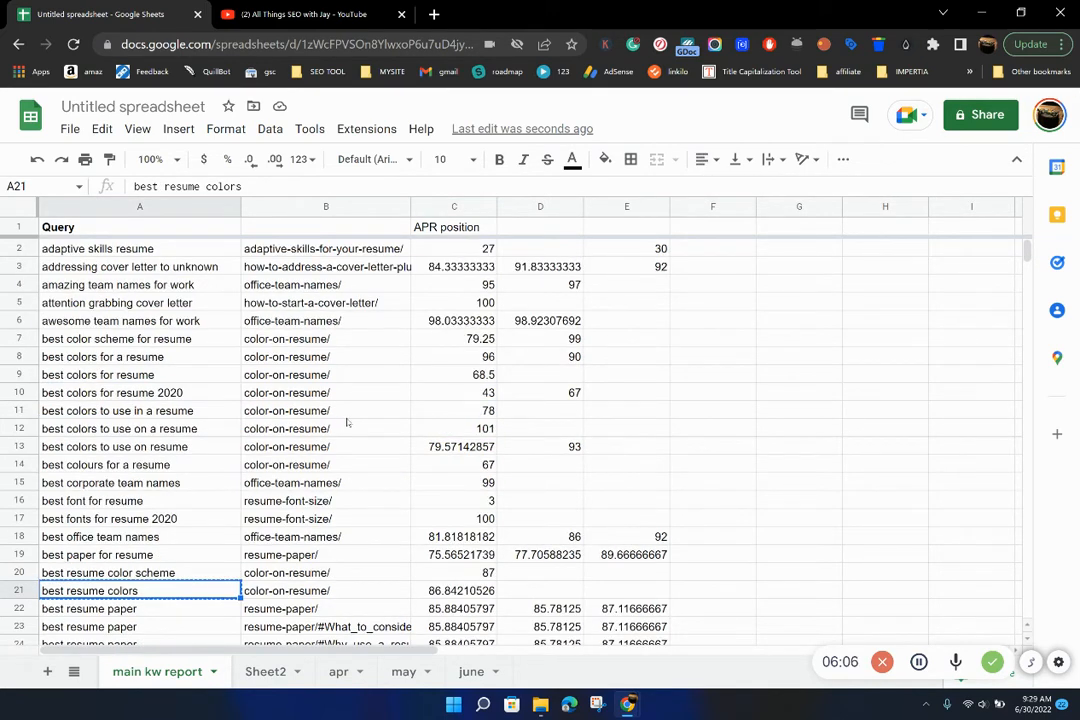
- Inspect the APR position formulas of the repeated best resume paper queries in C22 to C24
scroll(385, 475, down, 2)
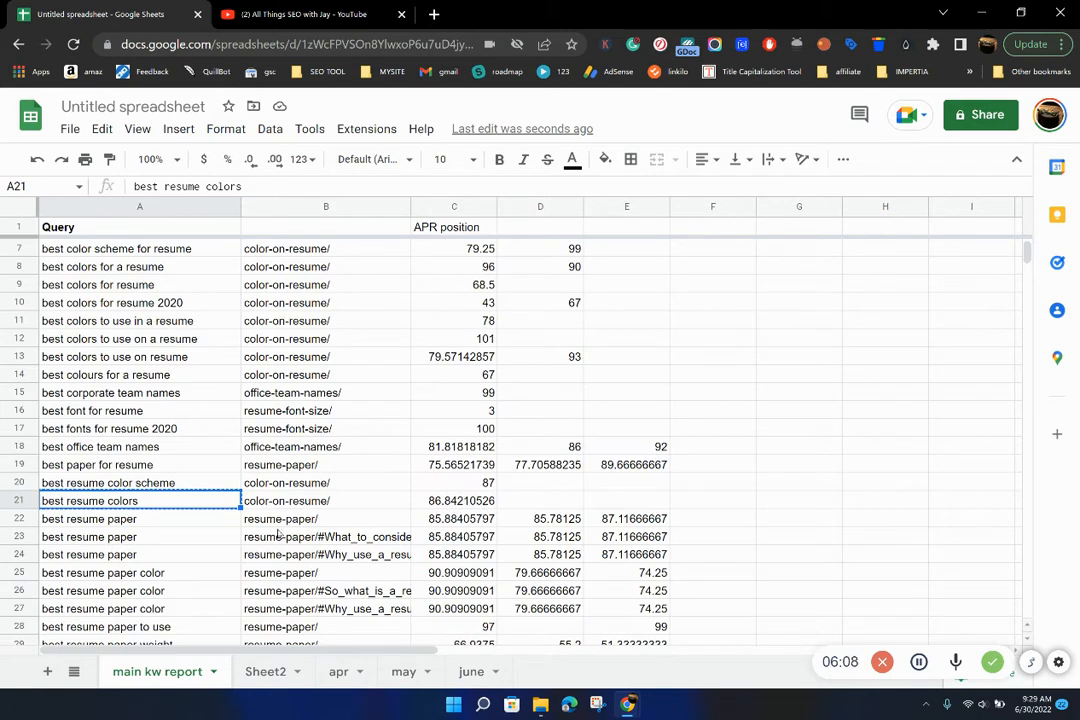
key(ctrl+c)
click(205, 522)
click(470, 518)
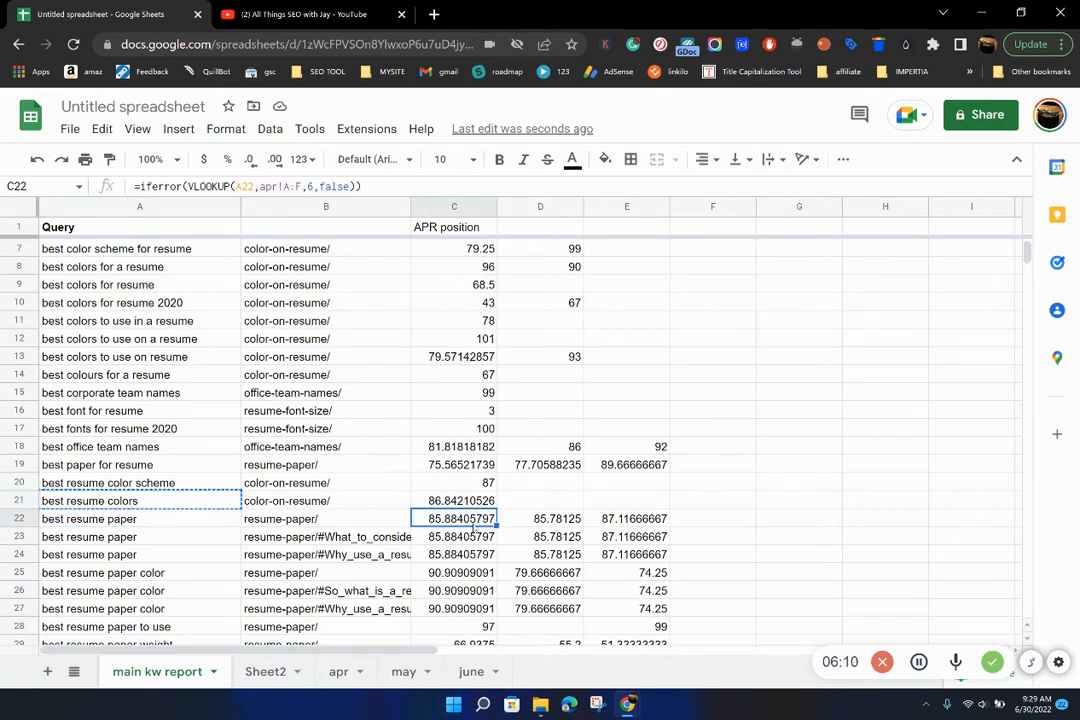
click(480, 538)
key(Down)
key(Up)
key(Up)
- Search the apr sheet for the page URL from B23 and check the matching row's Position value in F23
click(309, 539)
key(ctrl+c)
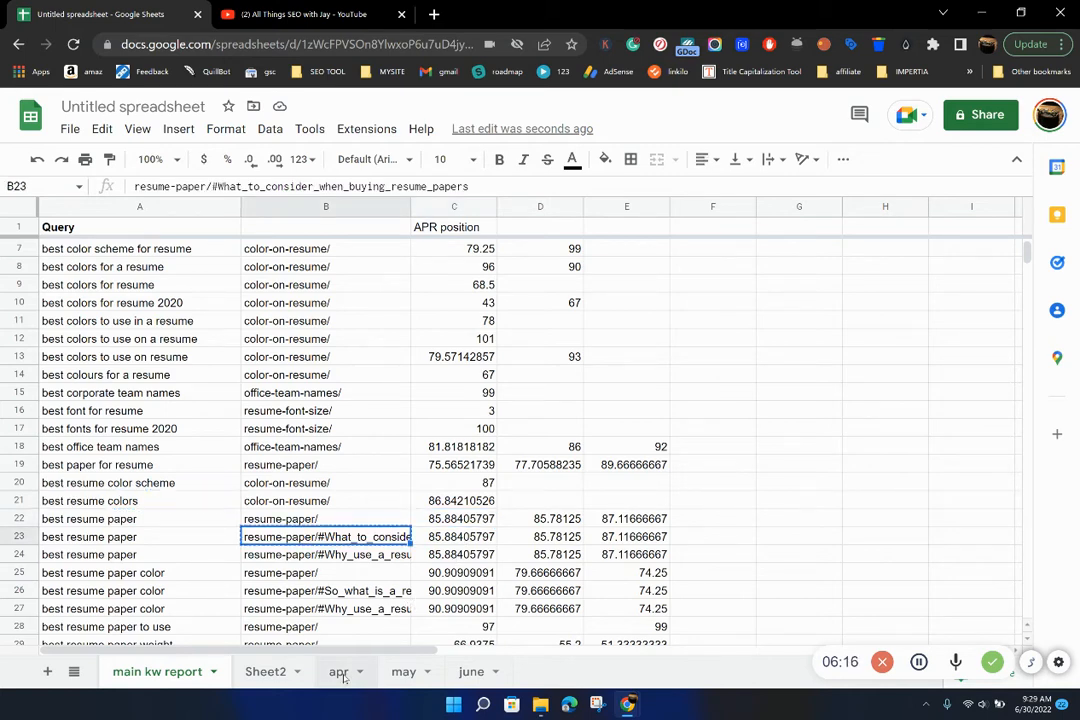
click(339, 672)
key(ctrl+f)
key(ctrl+v)
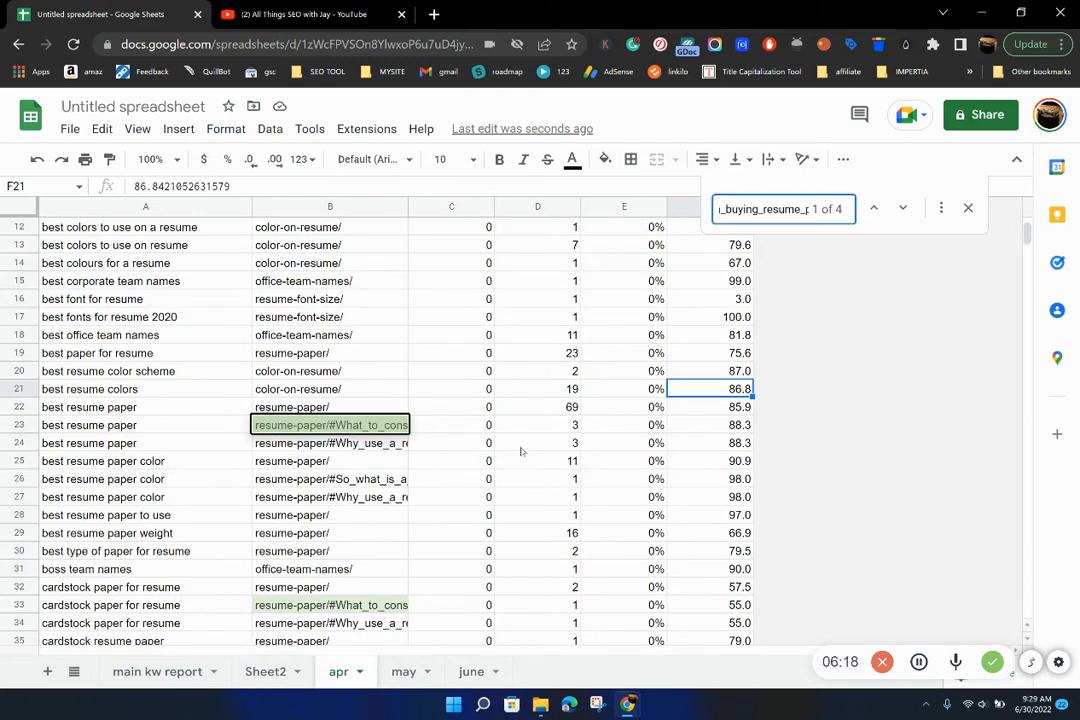
click(716, 428)
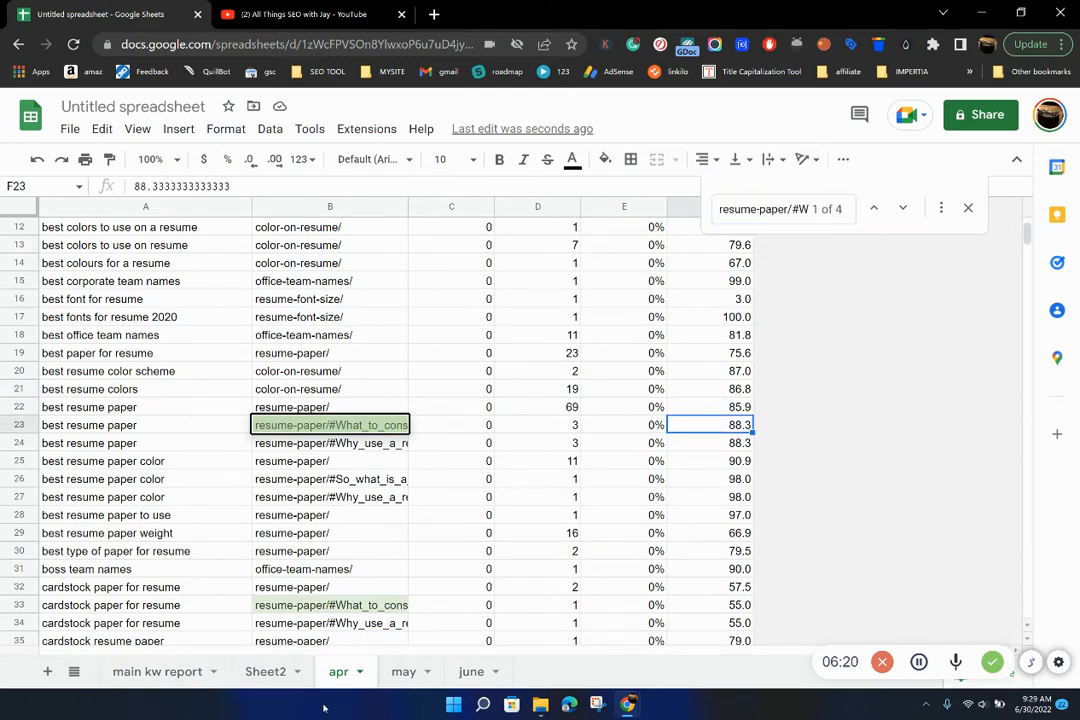
- Compare the report's APR position in C23 with the best resume paper positions in F22 and F23 of the apr sheet
click(152, 672)
key(Right)
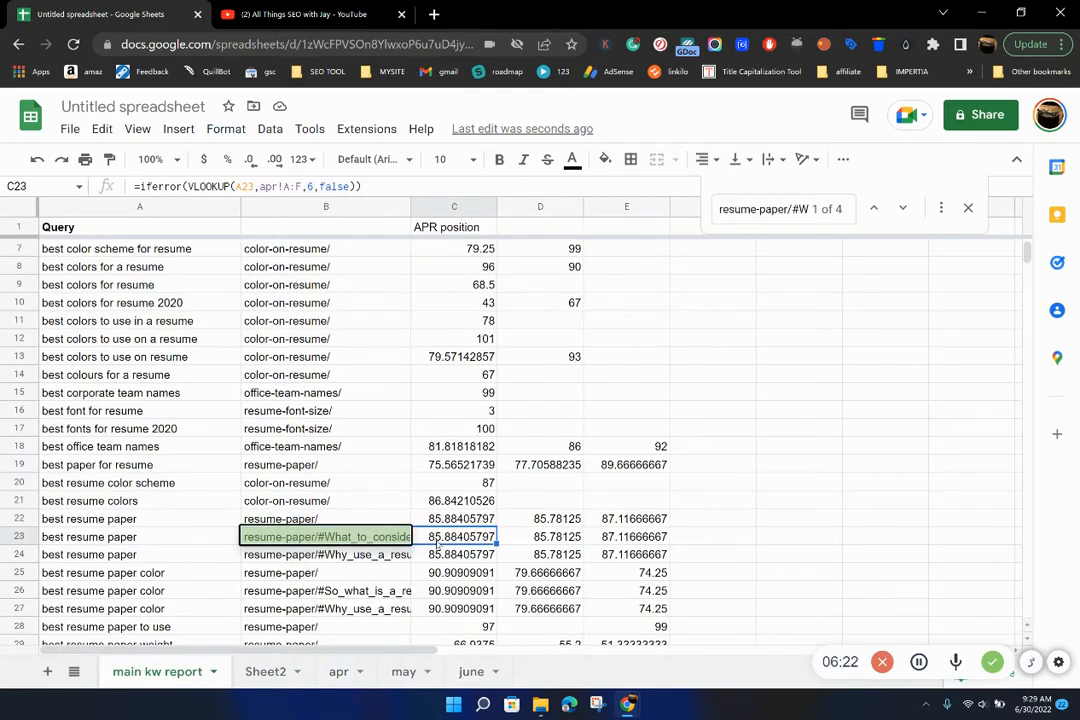
click(268, 672)
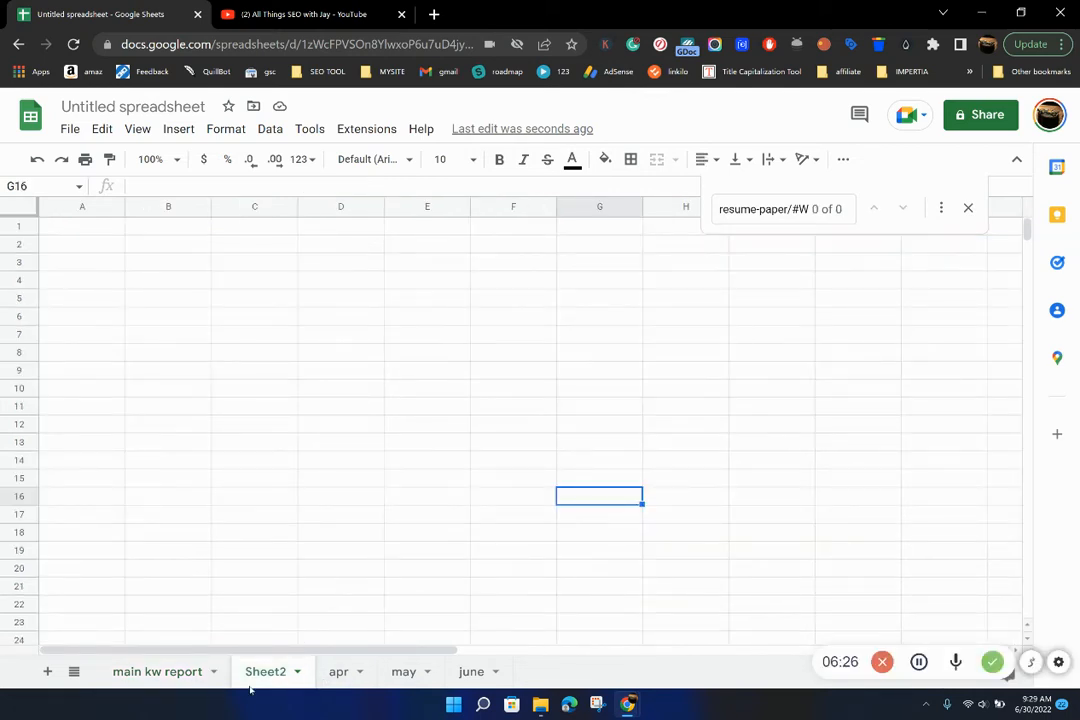
click(338, 672)
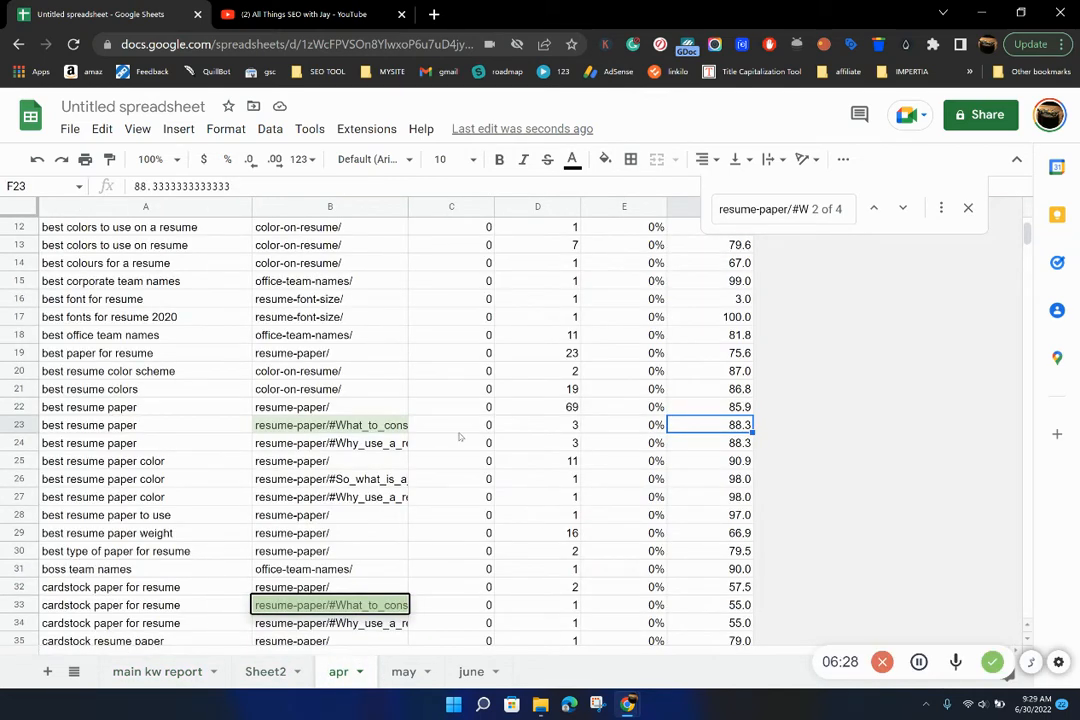
key(Up)
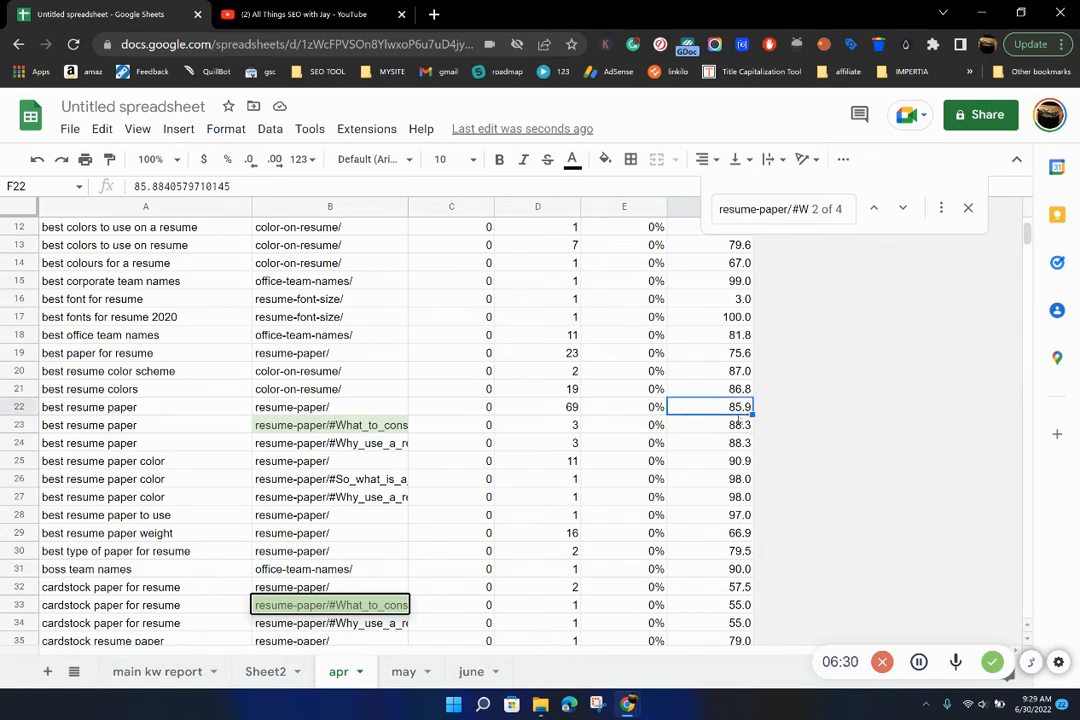
click(157, 672)
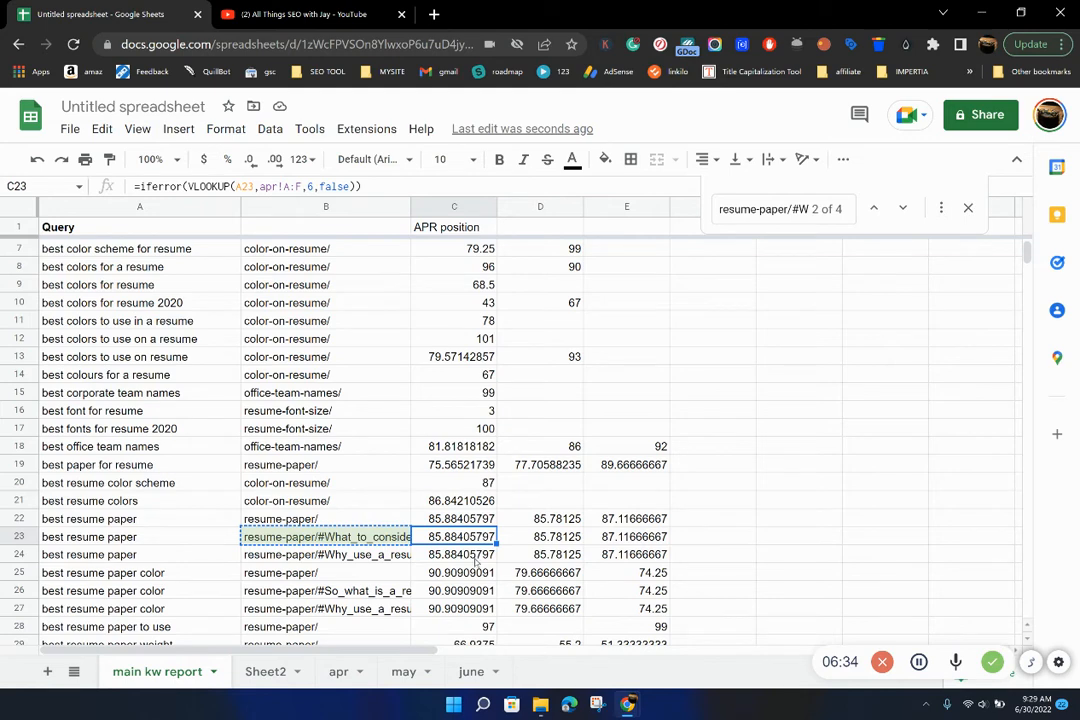
click(340, 672)
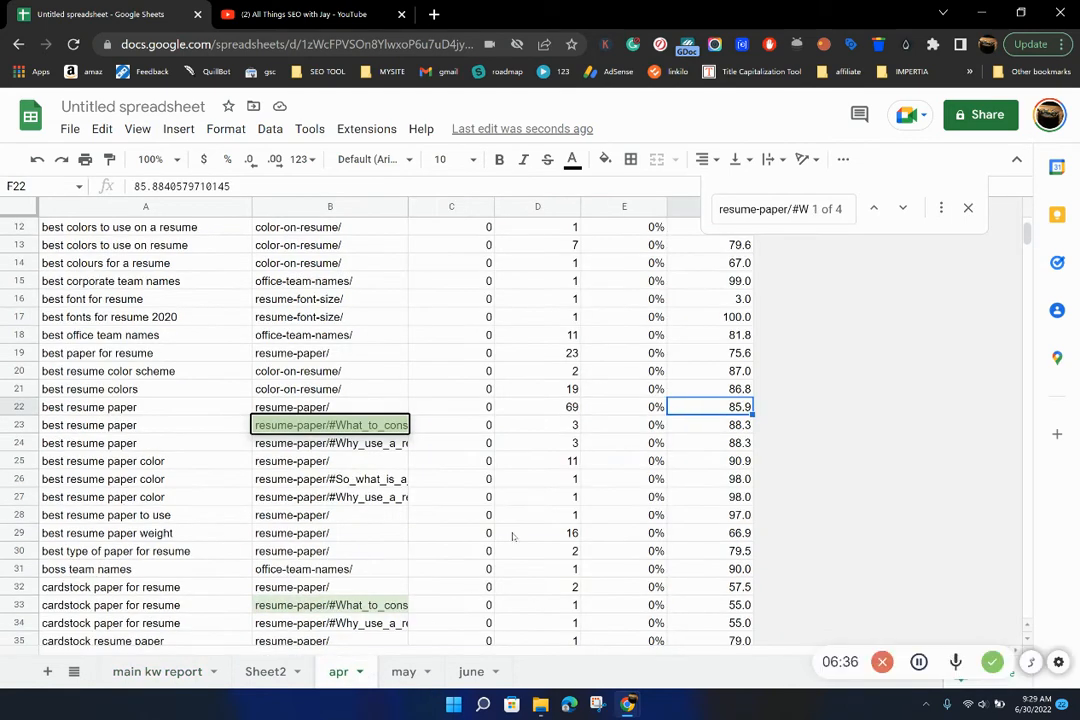
click(157, 672)
click(455, 503)
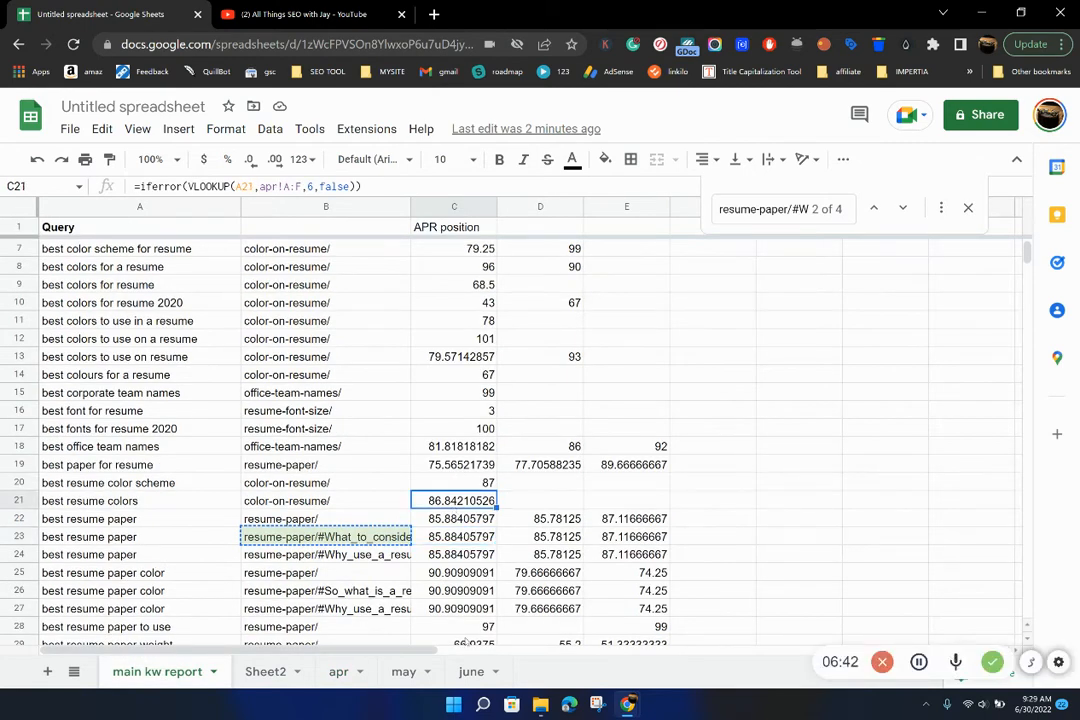
- Format the APR position column C as Number with two decimal places
click(446, 206)
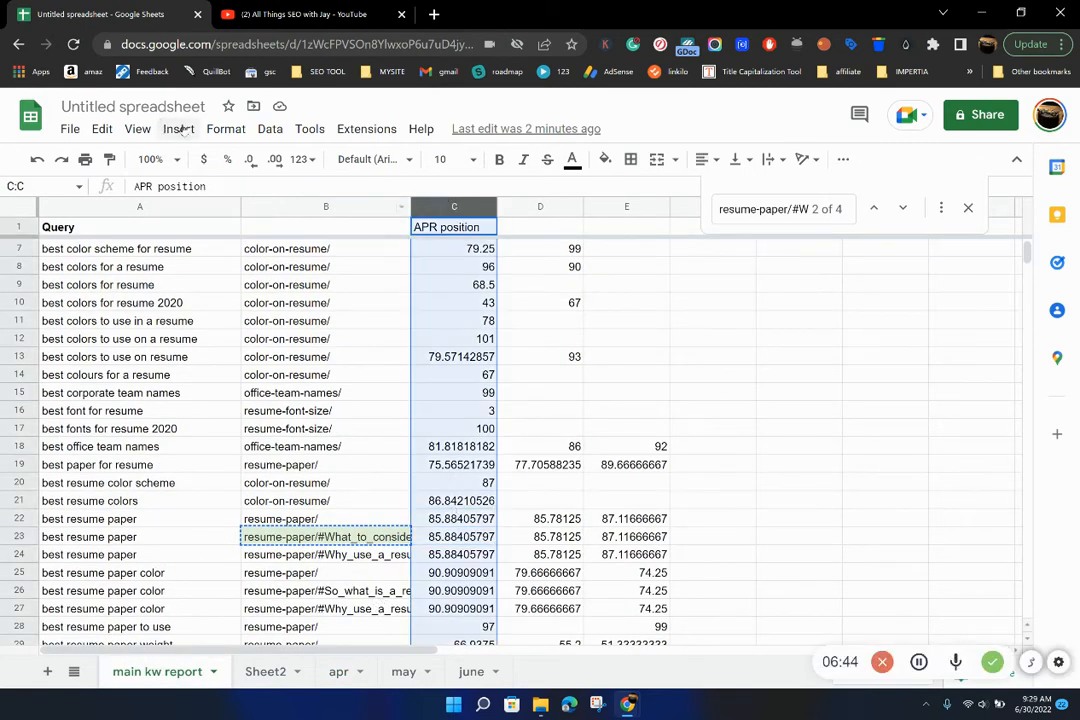
click(179, 131)
mouse_move(226, 129)
mouse_move(362, 202)
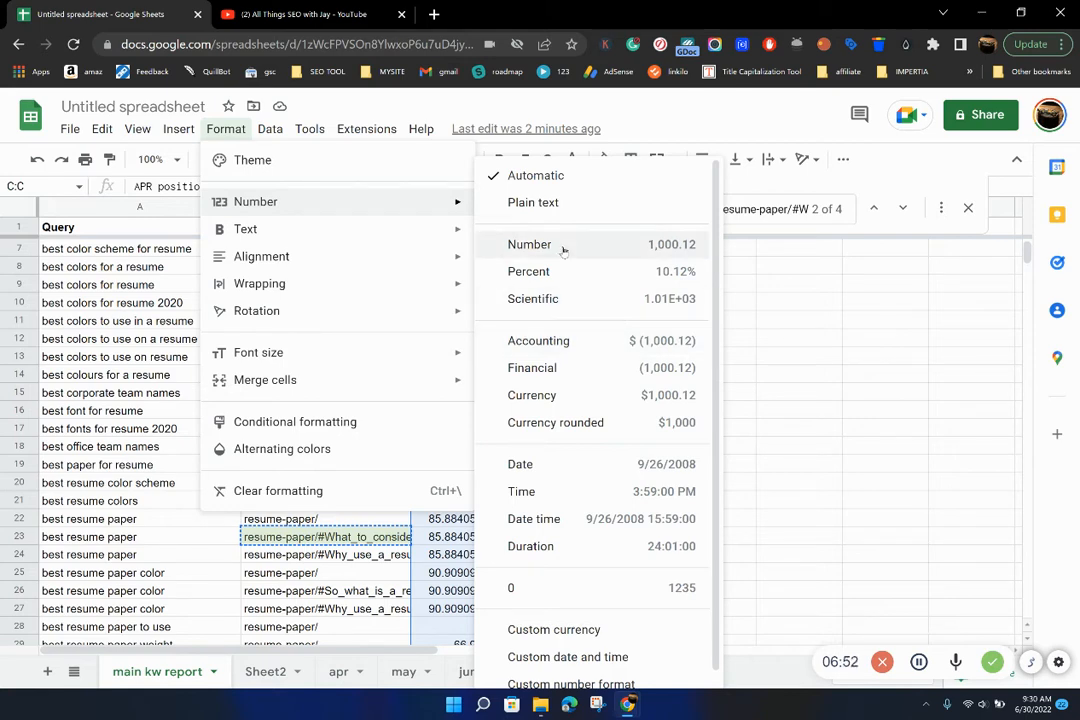
click(563, 251)
click(429, 378)
scroll(440, 420, down, 5)
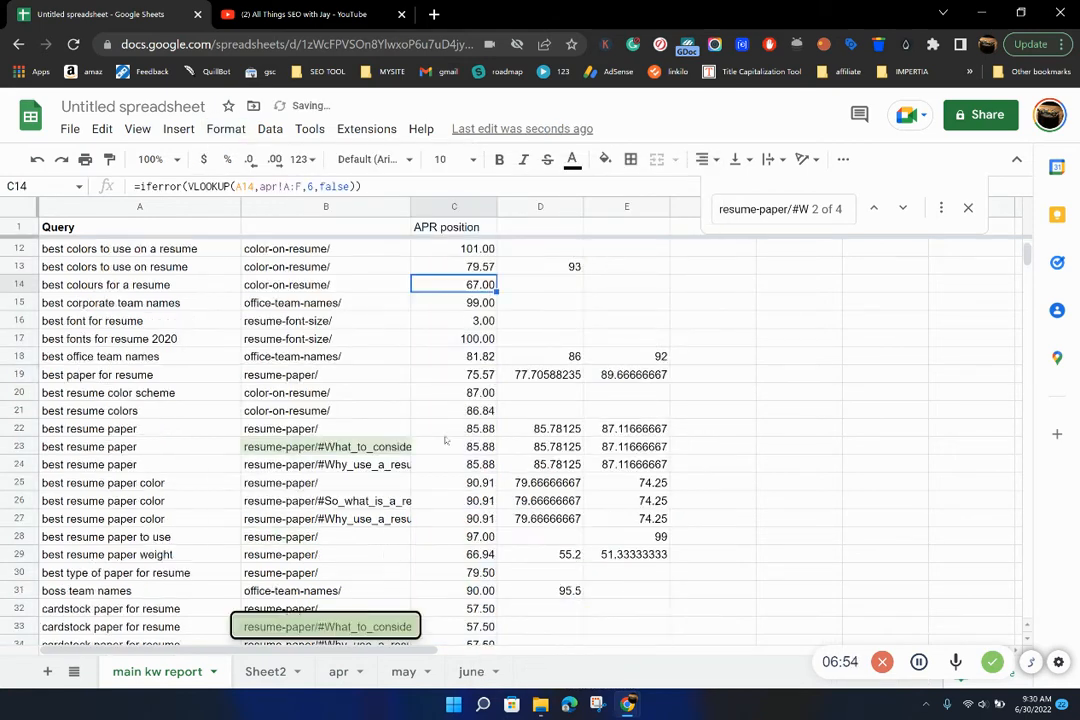
scroll(444, 445, up, 2)
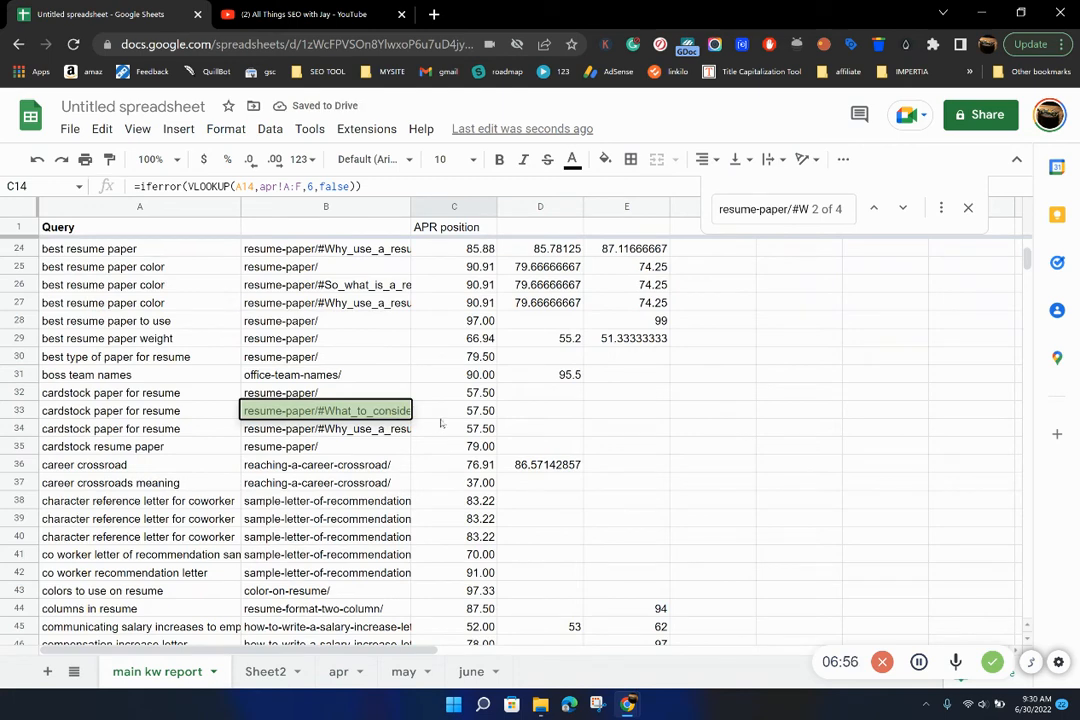
- Review the formatted APR position column and recheck the best resume paper value in C23 against F22 and F23 of the apr sheet
click(440, 417)
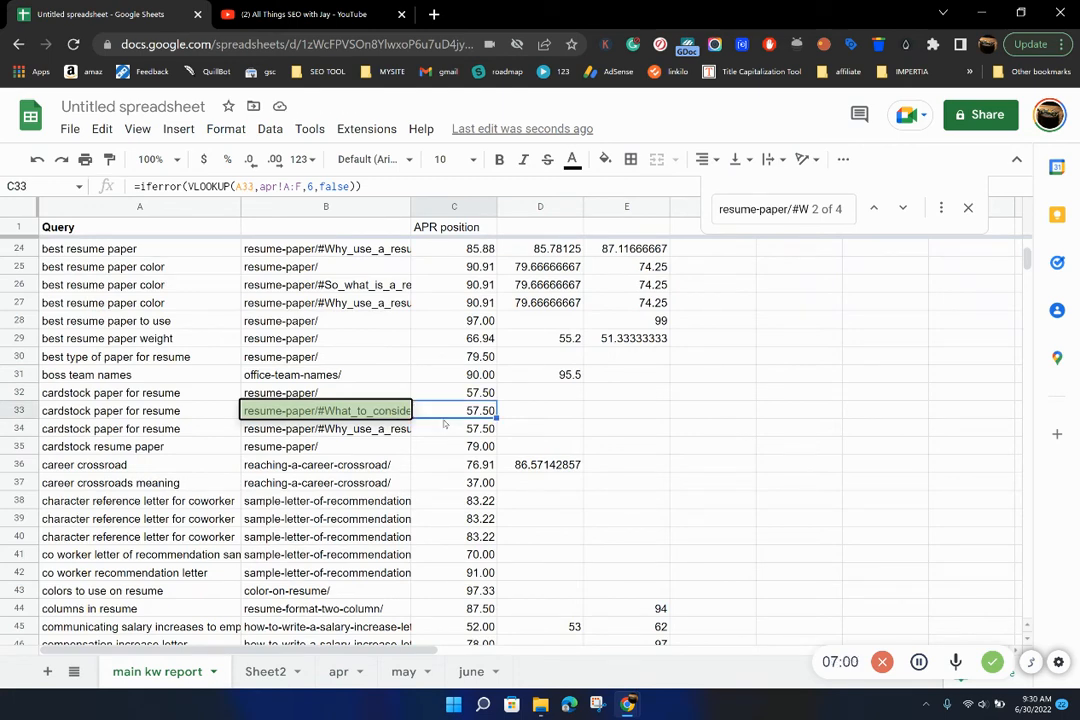
scroll(446, 430, up, 8)
scroll(452, 420, down, 2)
click(450, 537)
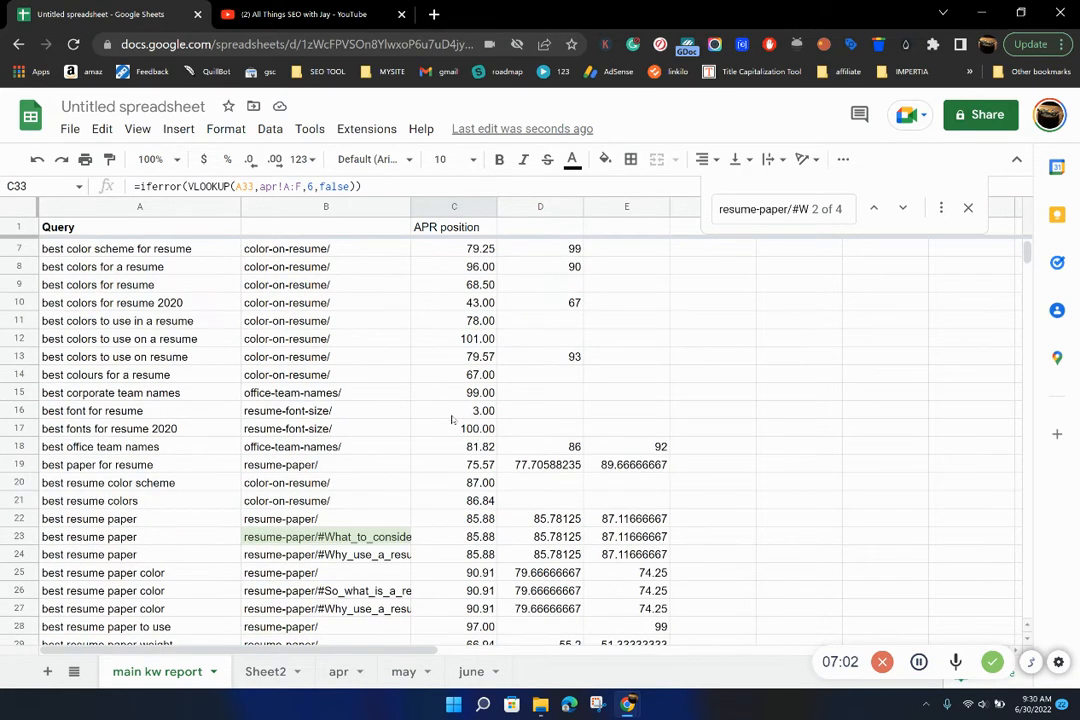
click(452, 206)
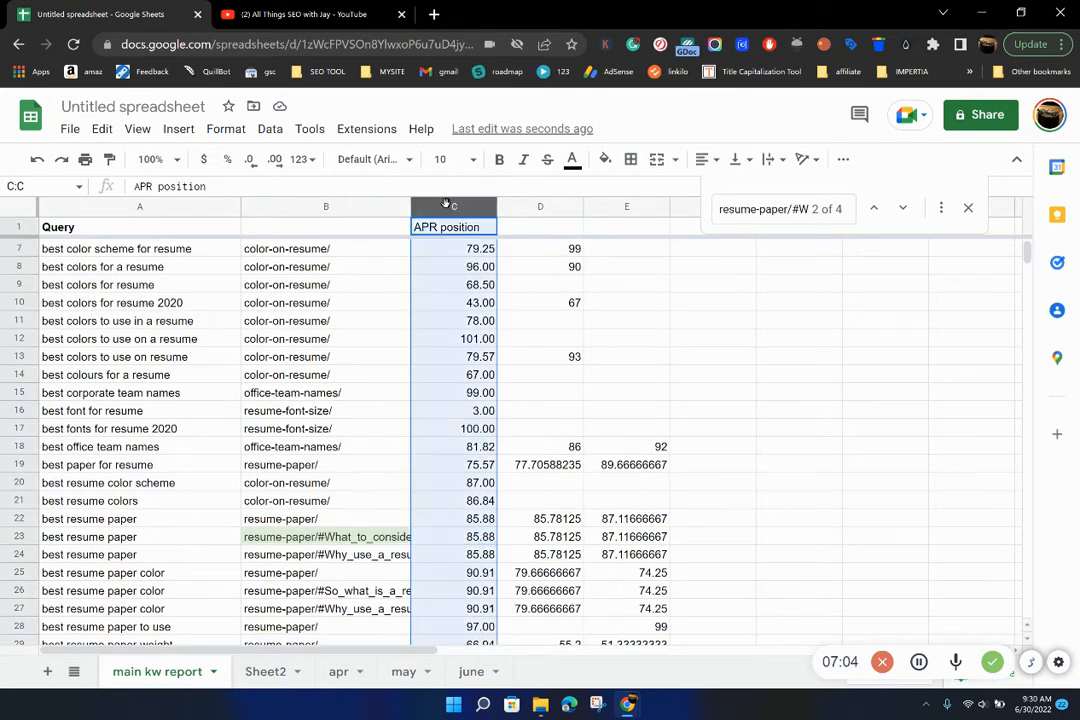
click(339, 671)
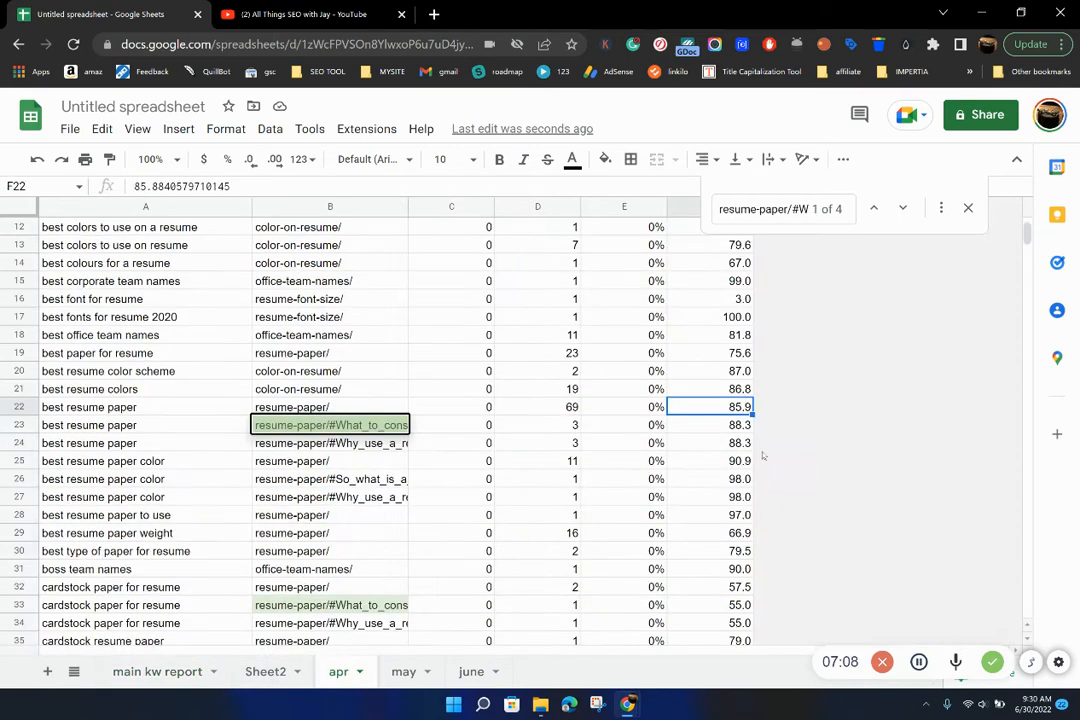
click(720, 422)
click(720, 412)
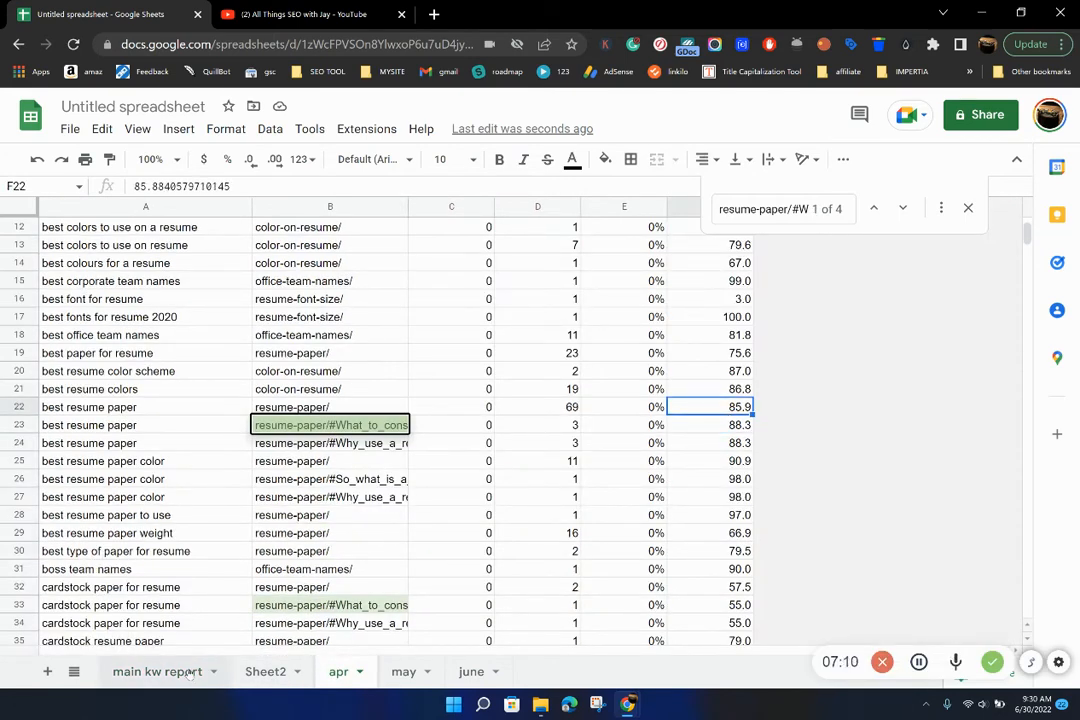
click(157, 671)
click(452, 540)
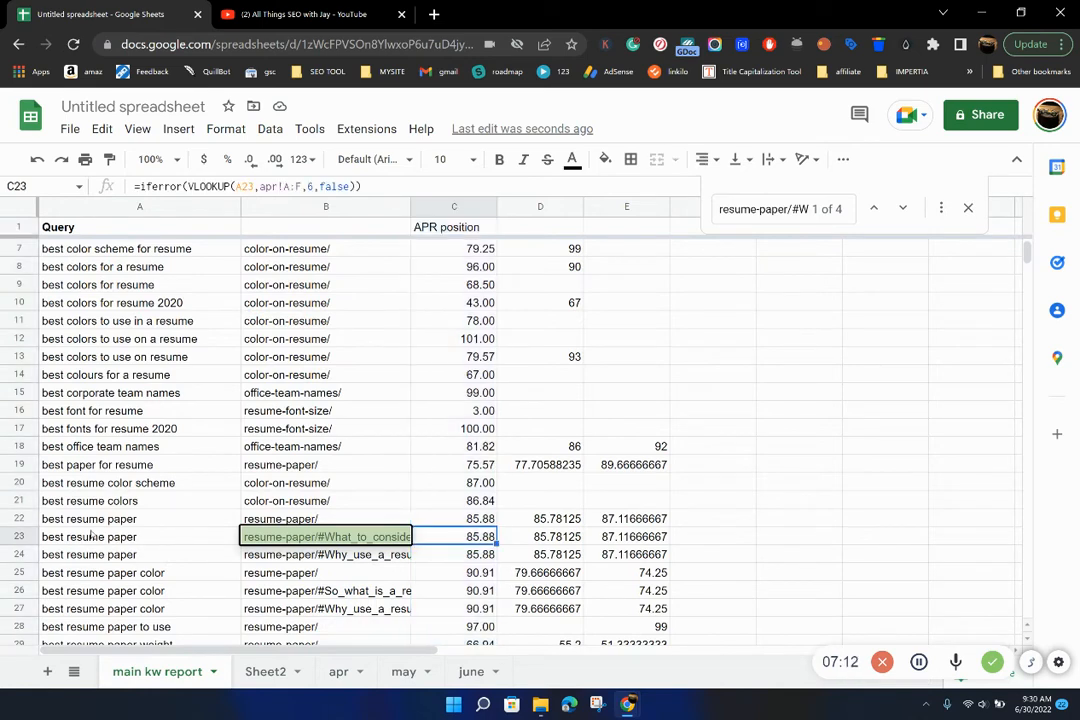
- Examine the best resume paper queries in A22 to A24 with their page URLs and APR position, and glance at the june sheet
drag(140, 519, 150, 555)
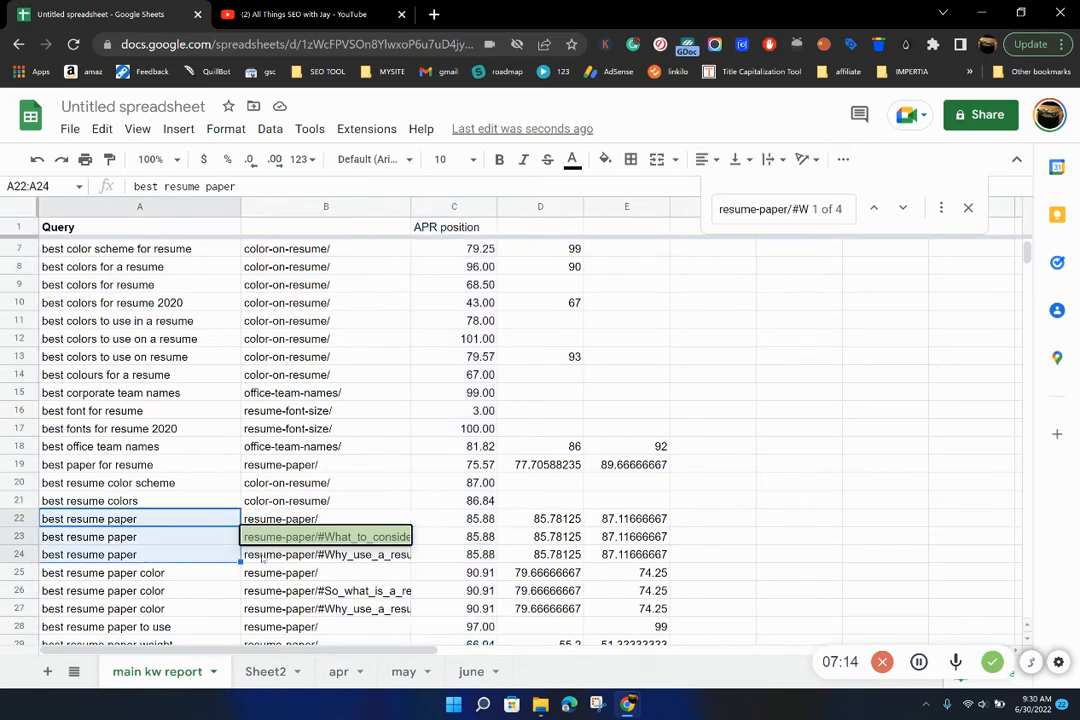
drag(290, 521, 300, 556)
click(450, 519)
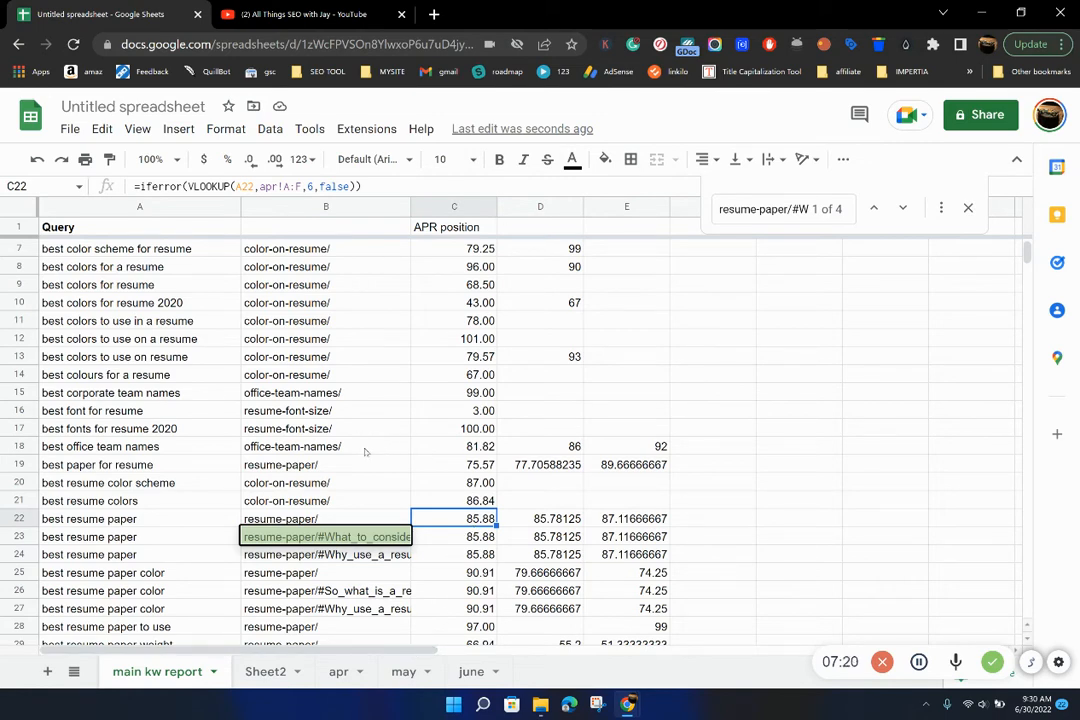
scroll(433, 565, down, 2)
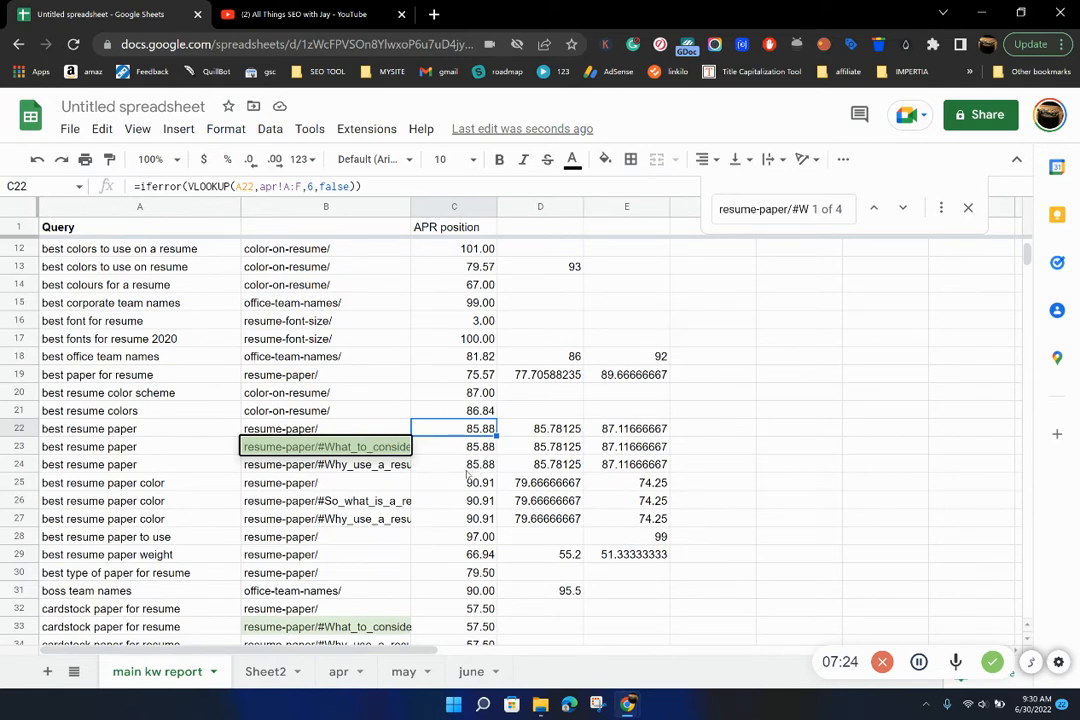
click(200, 466)
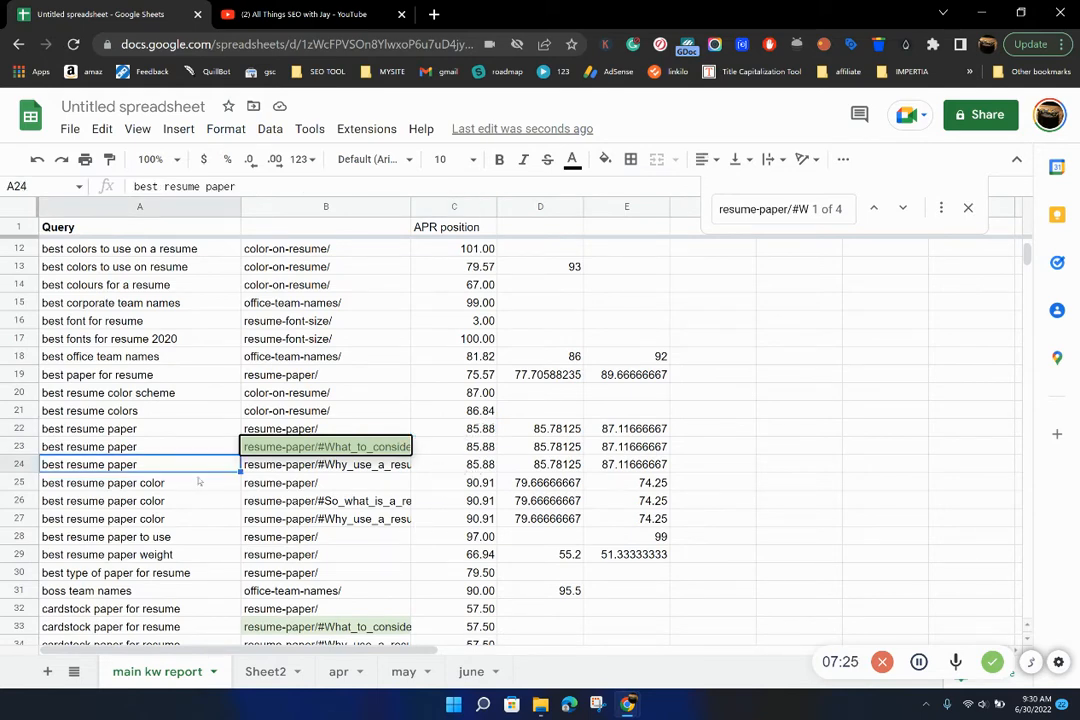
click(392, 672)
click(338, 672)
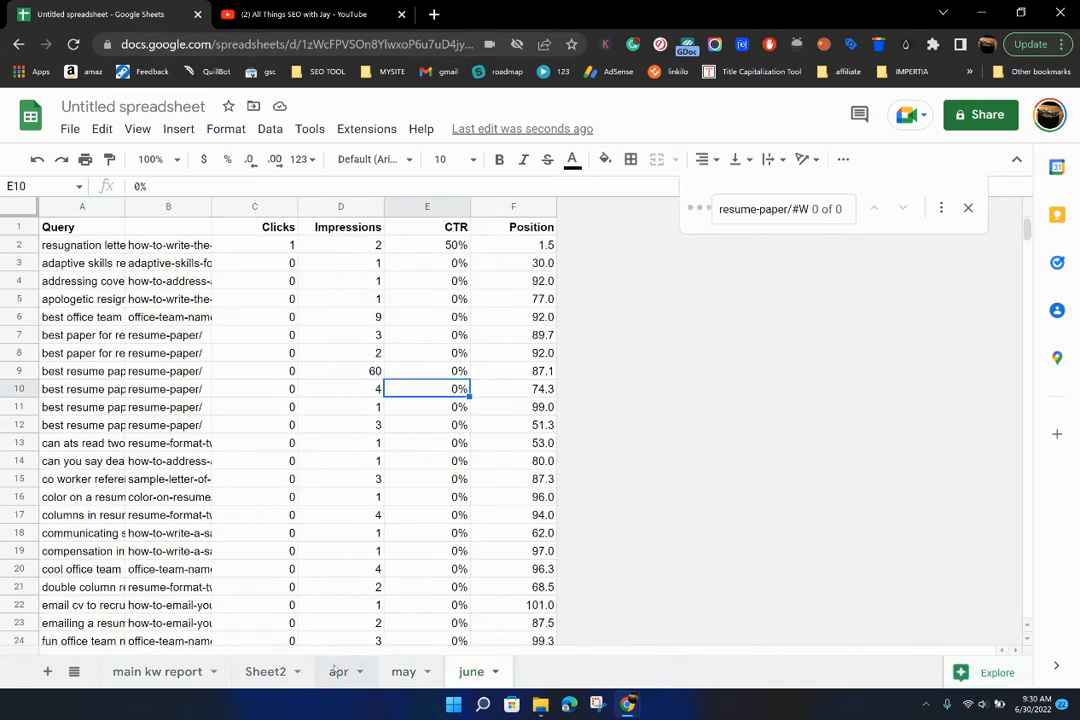
click(155, 672)
- Label the two remaining position columns of the main kw report "may" in D1 and "june" in E1
click(452, 284)
click(541, 228)
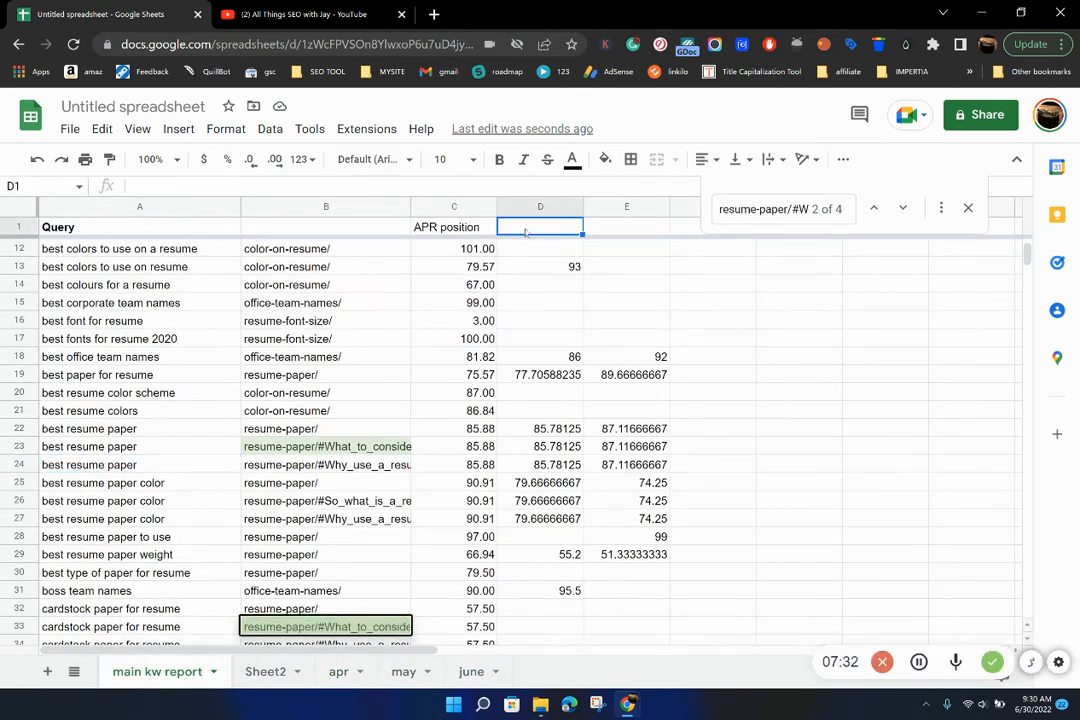
text(may)
key(Tab)
text(j)
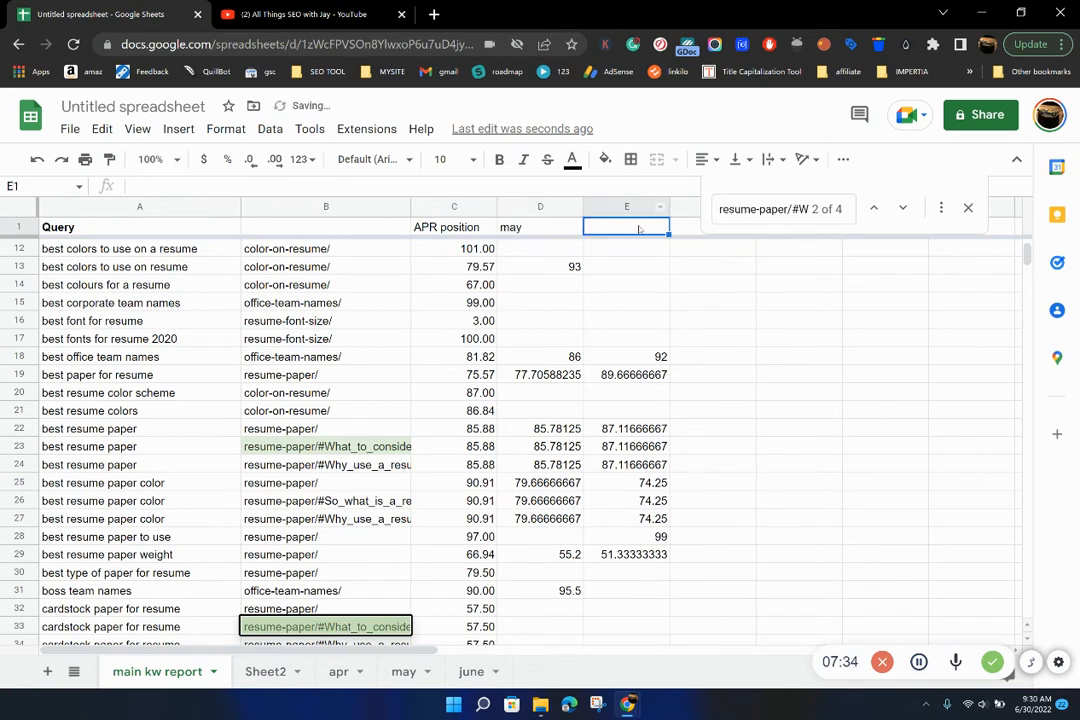
text(une)
click(596, 340)
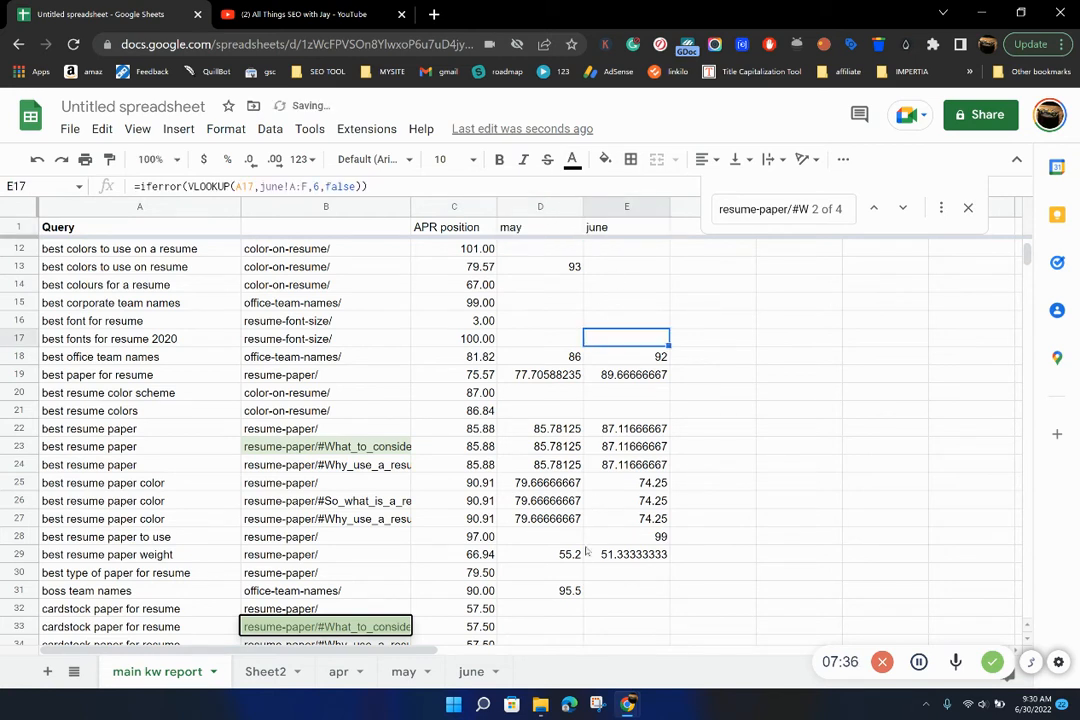